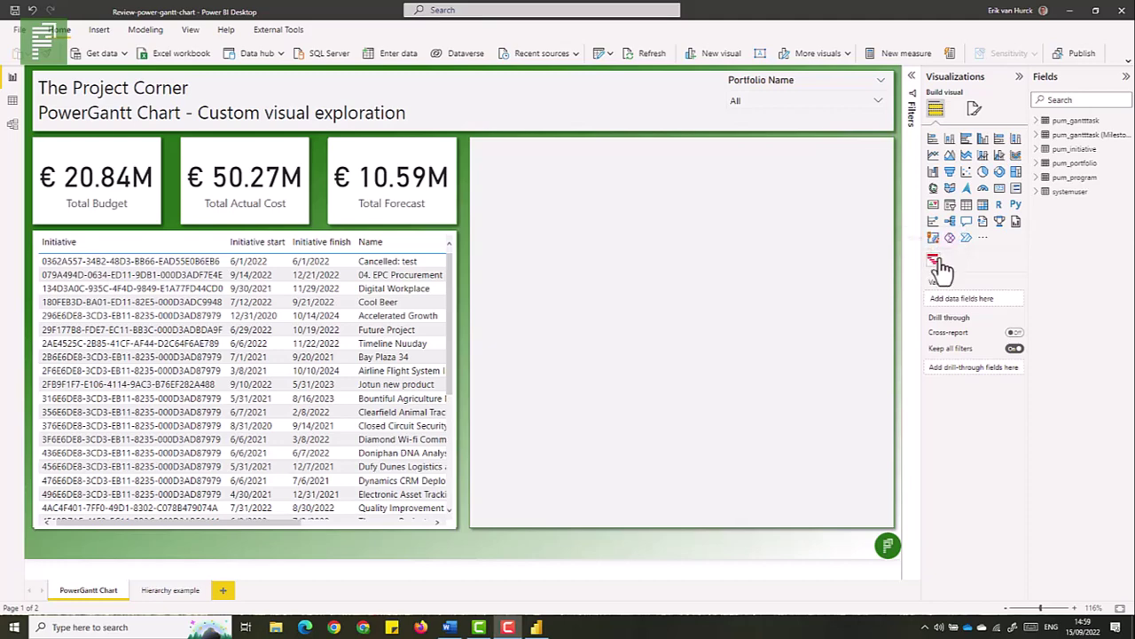
Step: Add a PowerGantt Chart visual, then move and resize it to fill the empty right side of the page
click(983, 239)
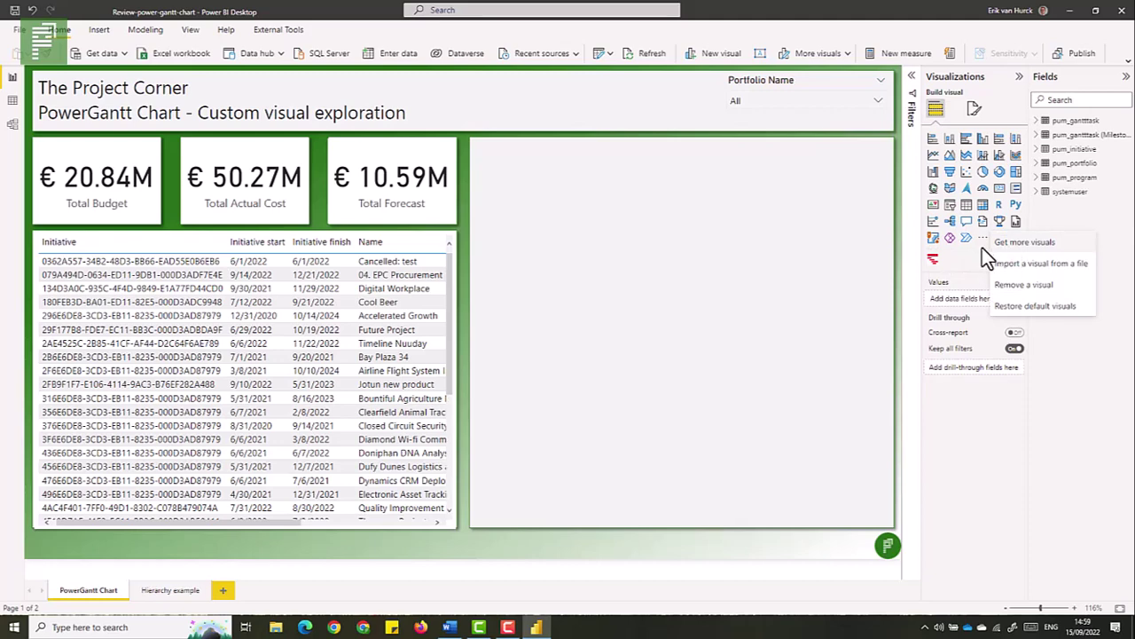
click(982, 247)
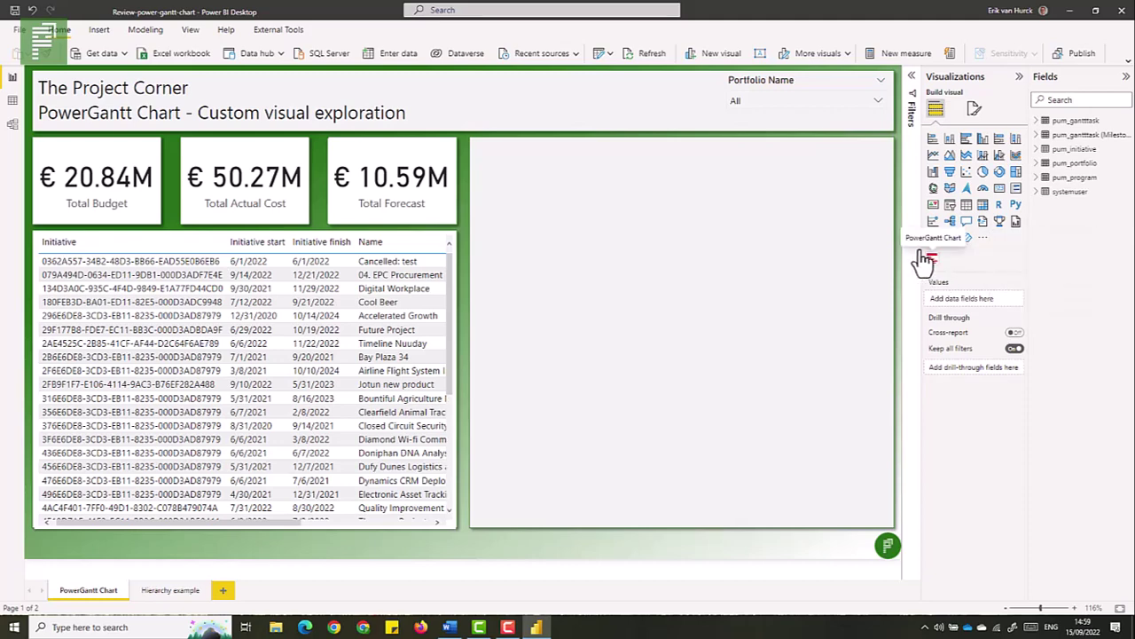
click(932, 258)
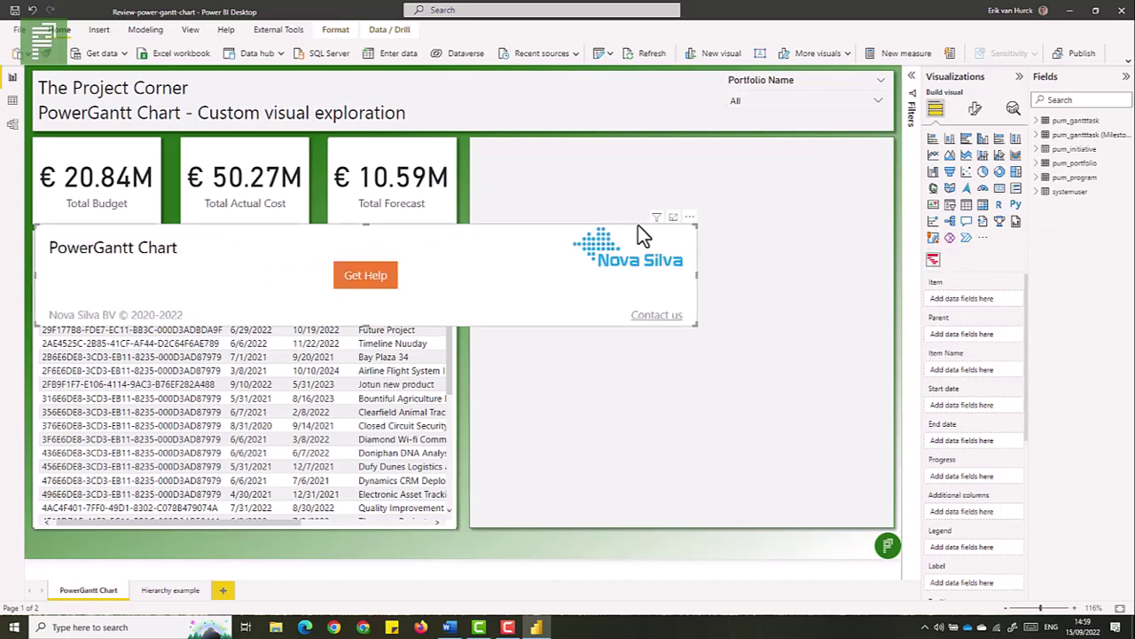
drag(638, 226, 833, 139)
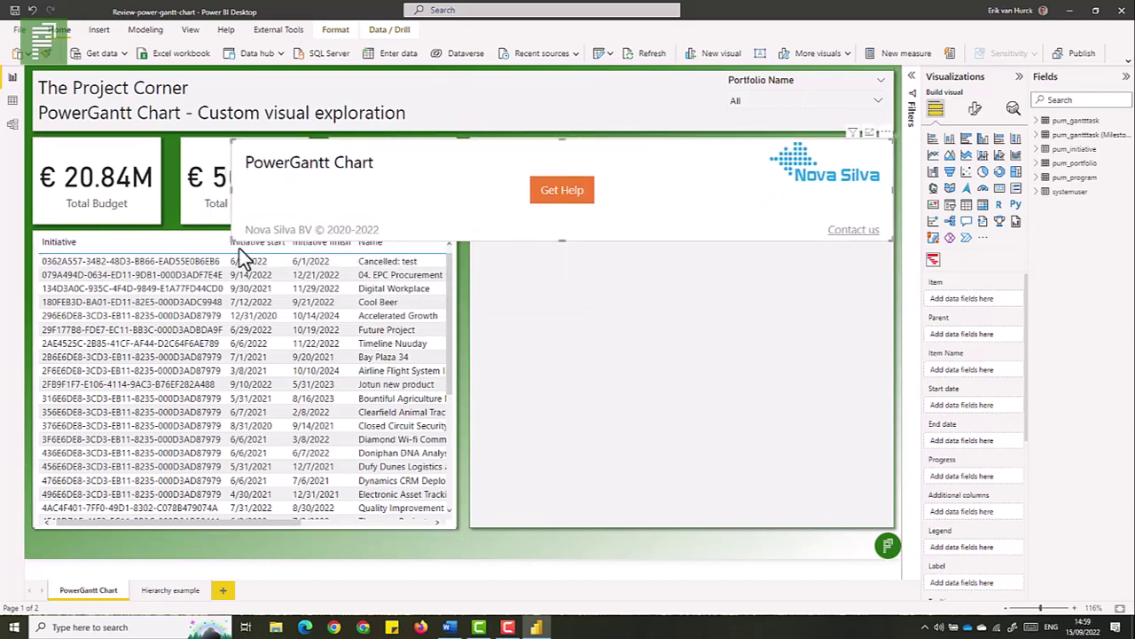
drag(248, 259, 473, 525)
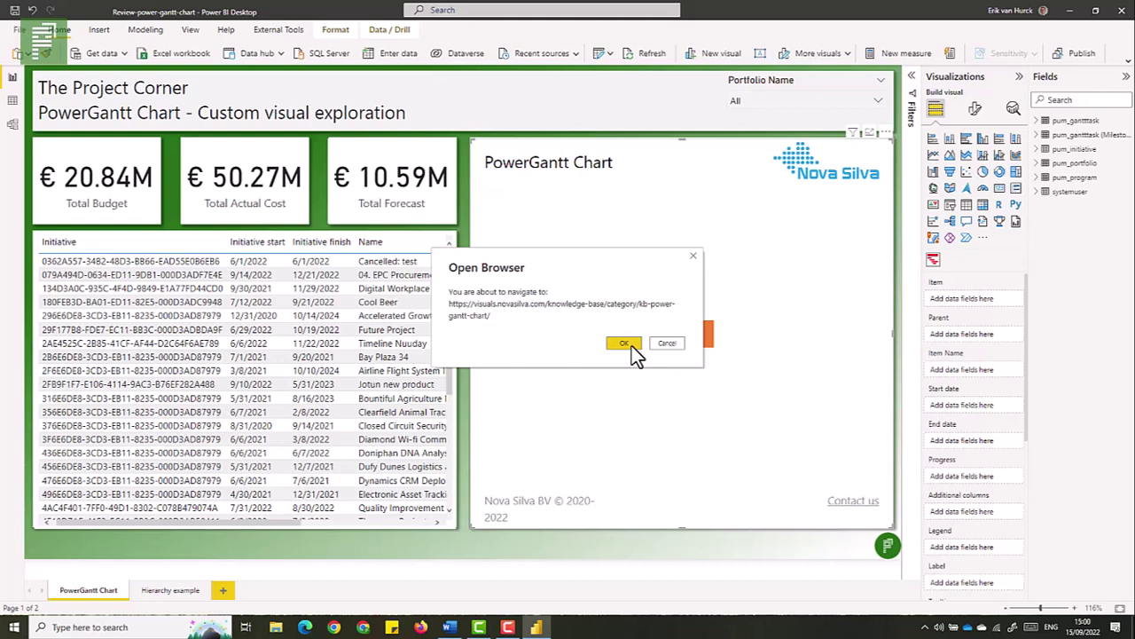
click(659, 344)
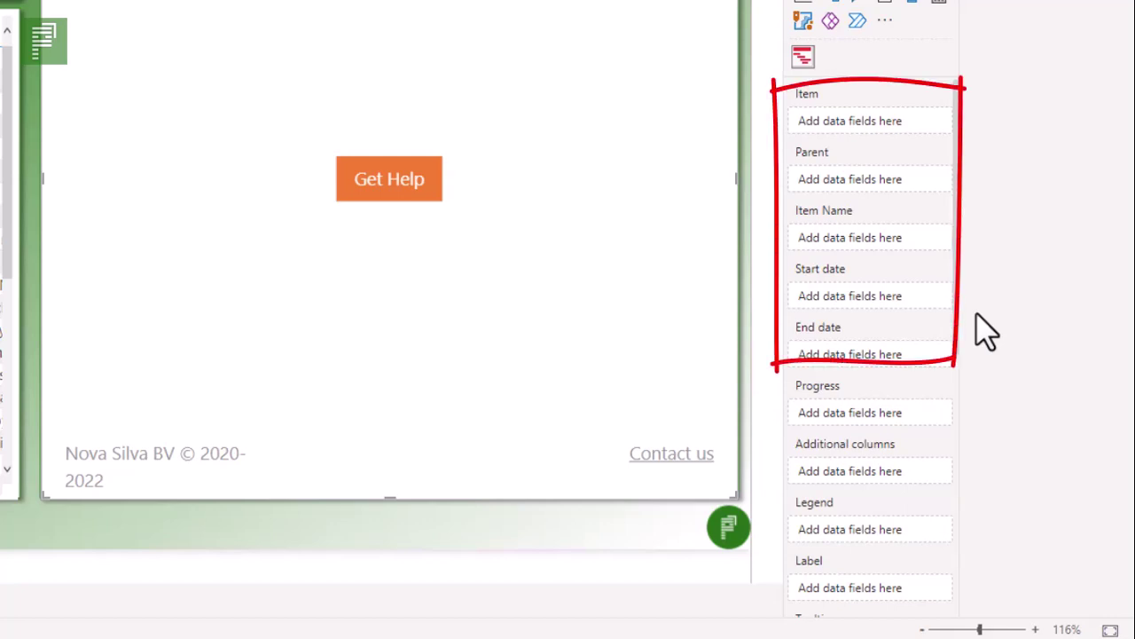
scroll(899, 393, down, 3)
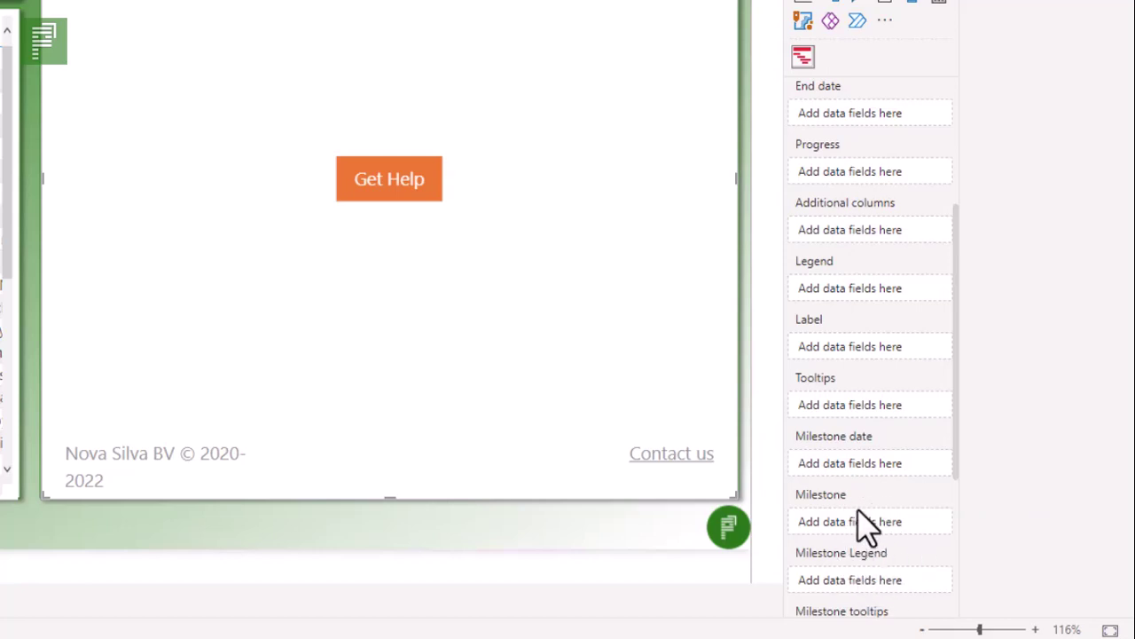
scroll(913, 524, down, 2)
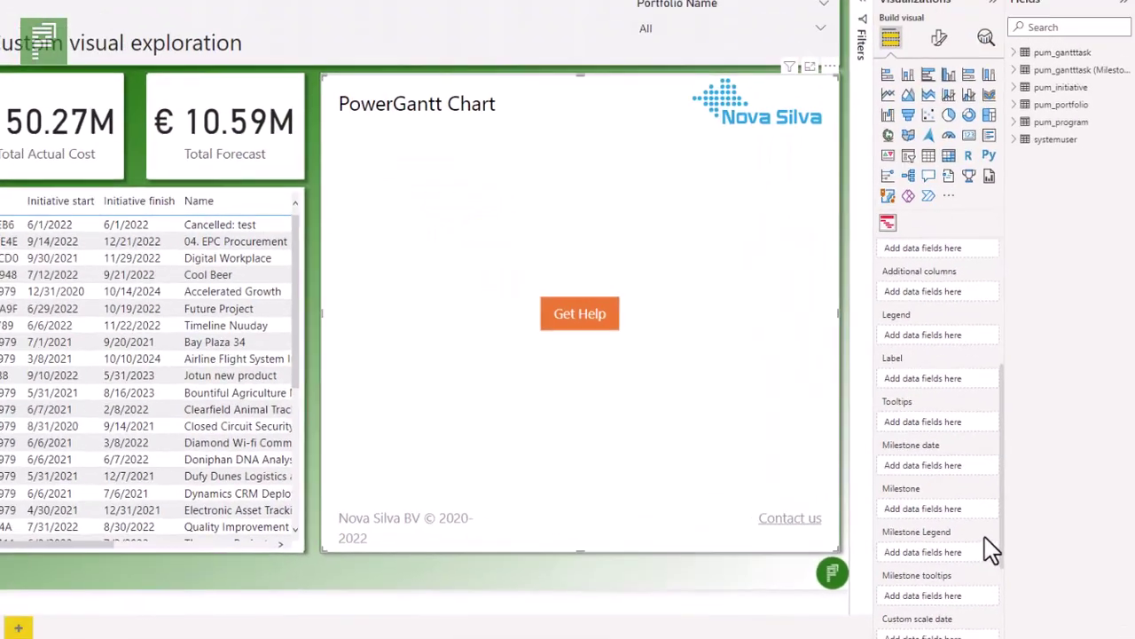
scroll(976, 532, up, 5)
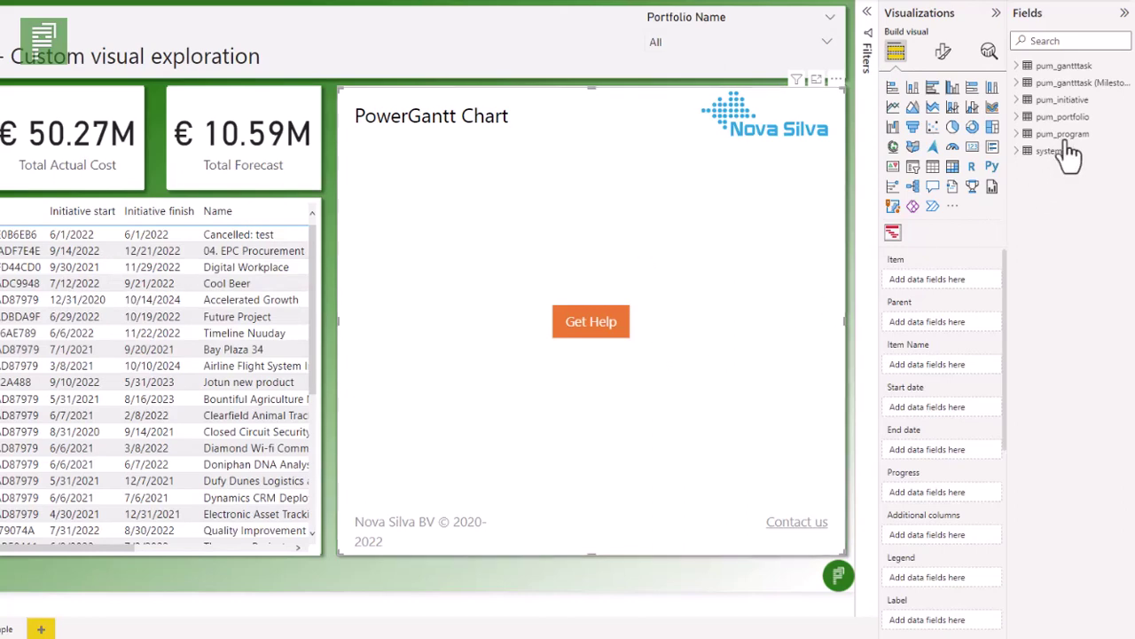
Step: Map pum_initiative's Initiative, Name, Initiative start and Initiative finish to Item, Item Name, Start and End date
click(1022, 101)
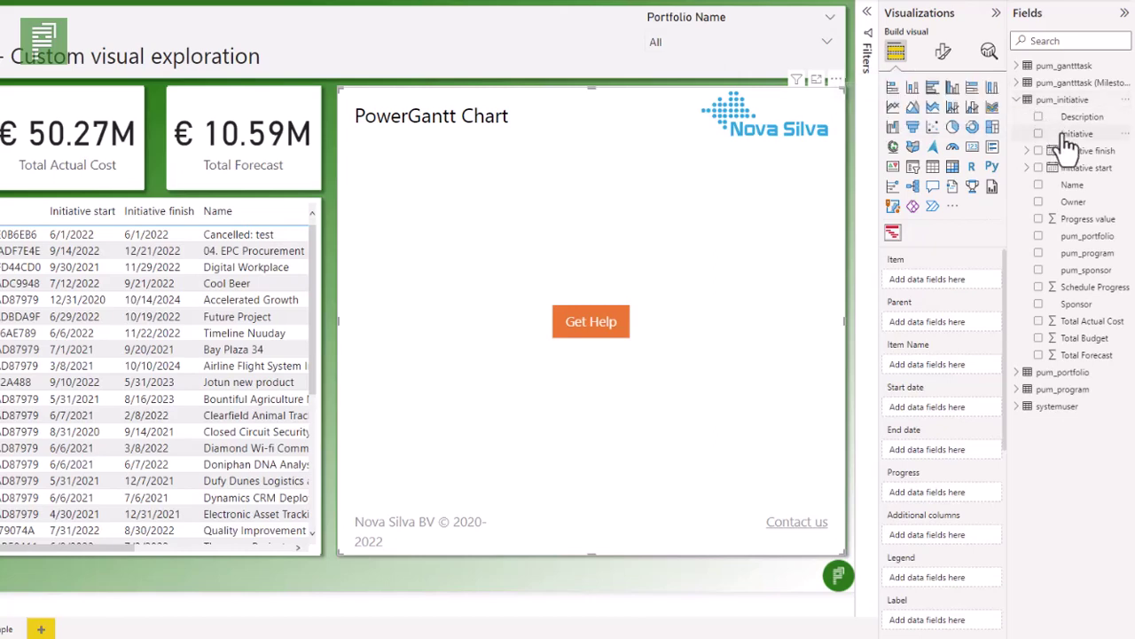
drag(1076, 134, 938, 276)
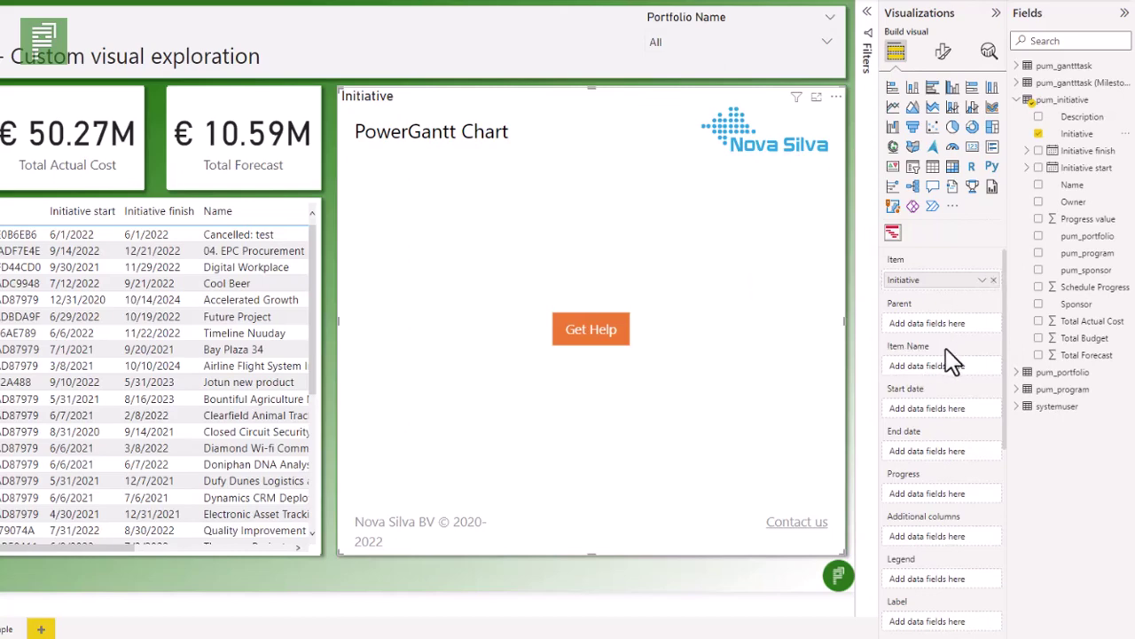
drag(1073, 186, 971, 406)
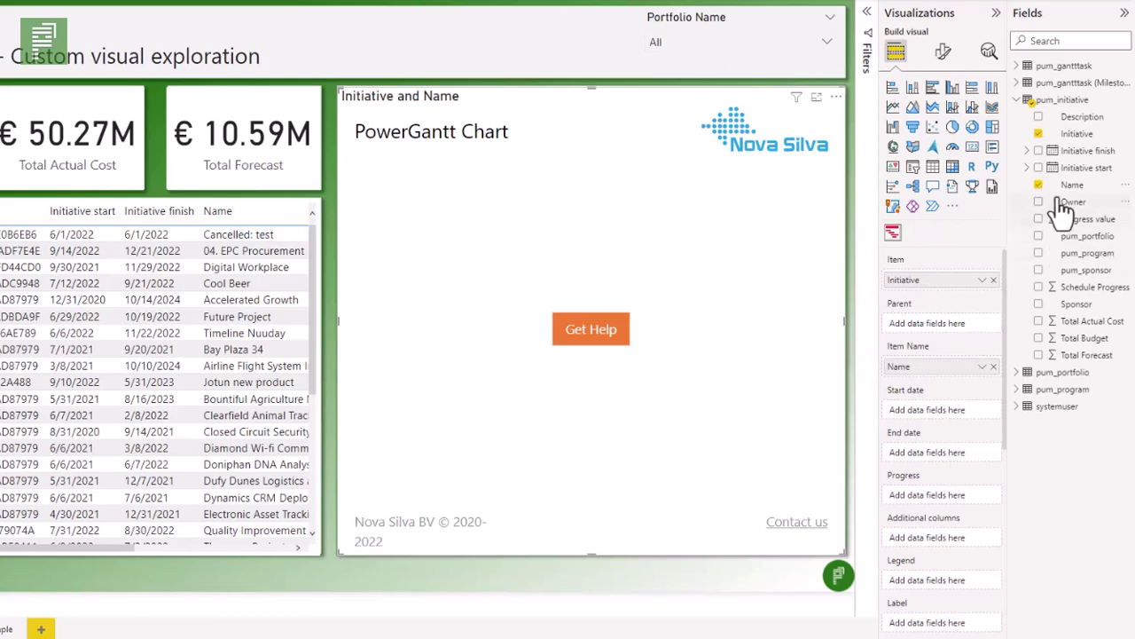
drag(1074, 175, 955, 408)
drag(1070, 152, 945, 451)
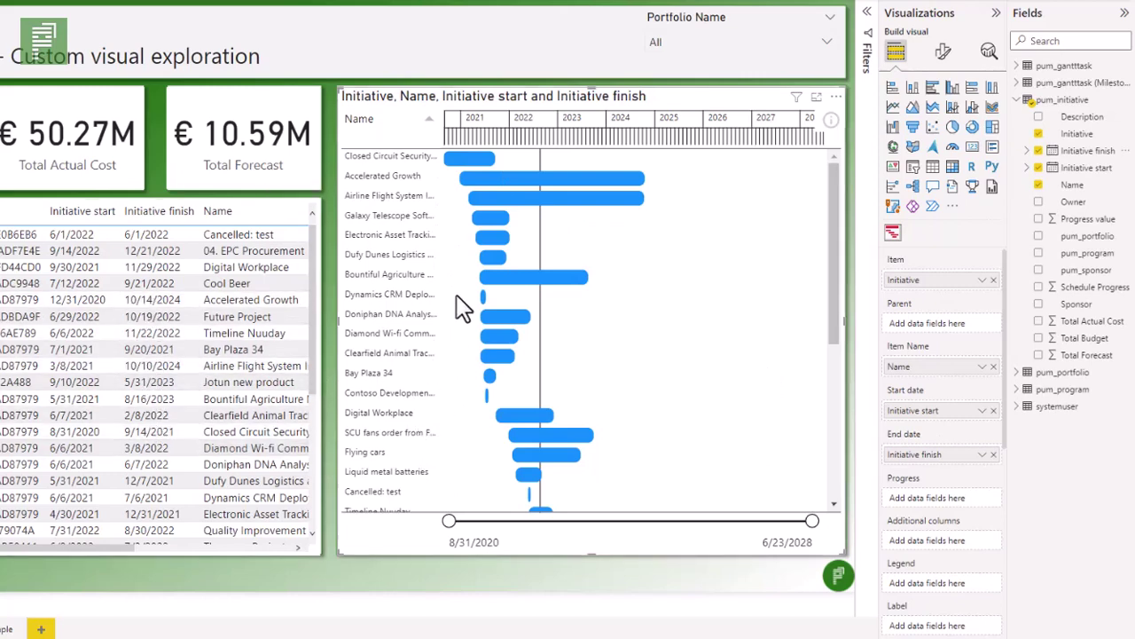
scroll(461, 372, down, 5)
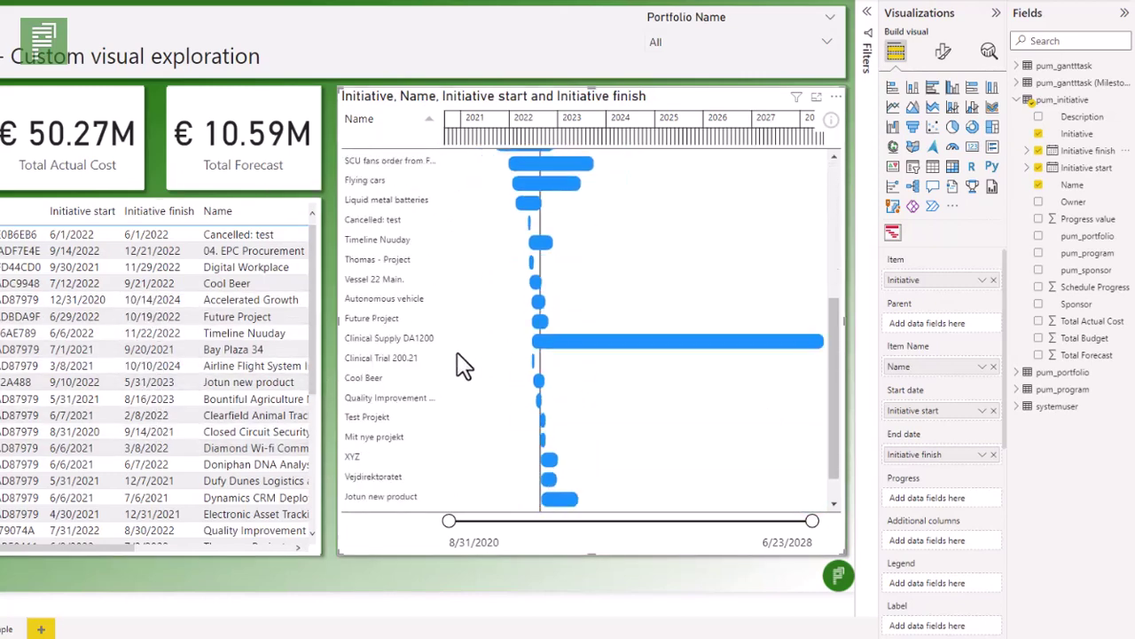
scroll(461, 364, down, 1)
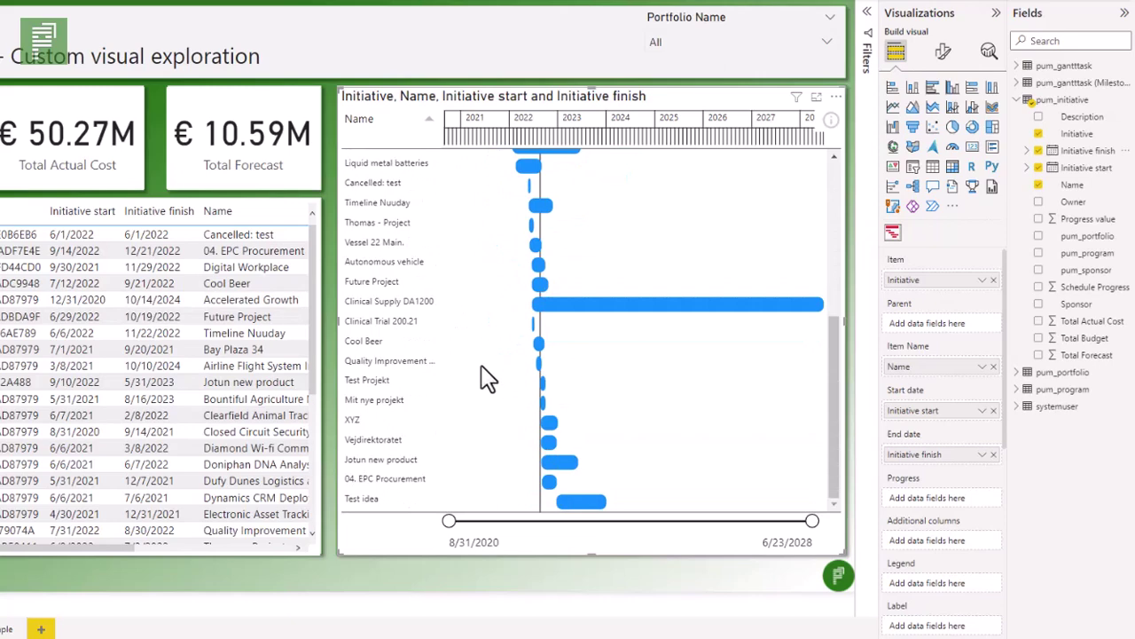
scroll(487, 377, up, 6)
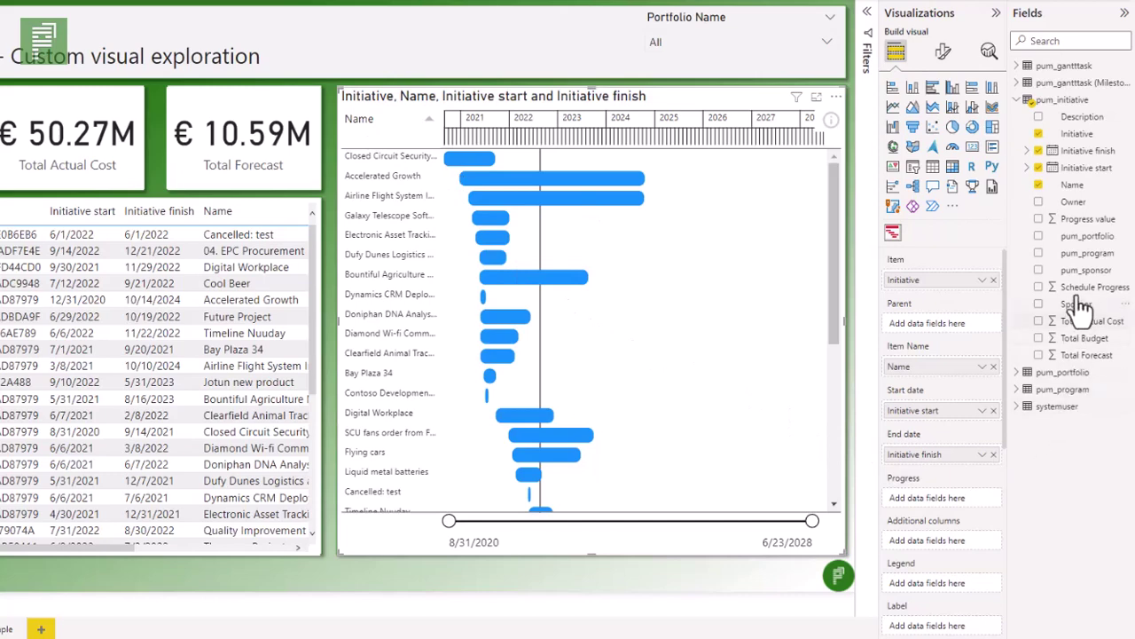
Step: Add Progress value as bar progress, and Sponsor and Owner as additional grid columns
drag(1089, 220, 955, 500)
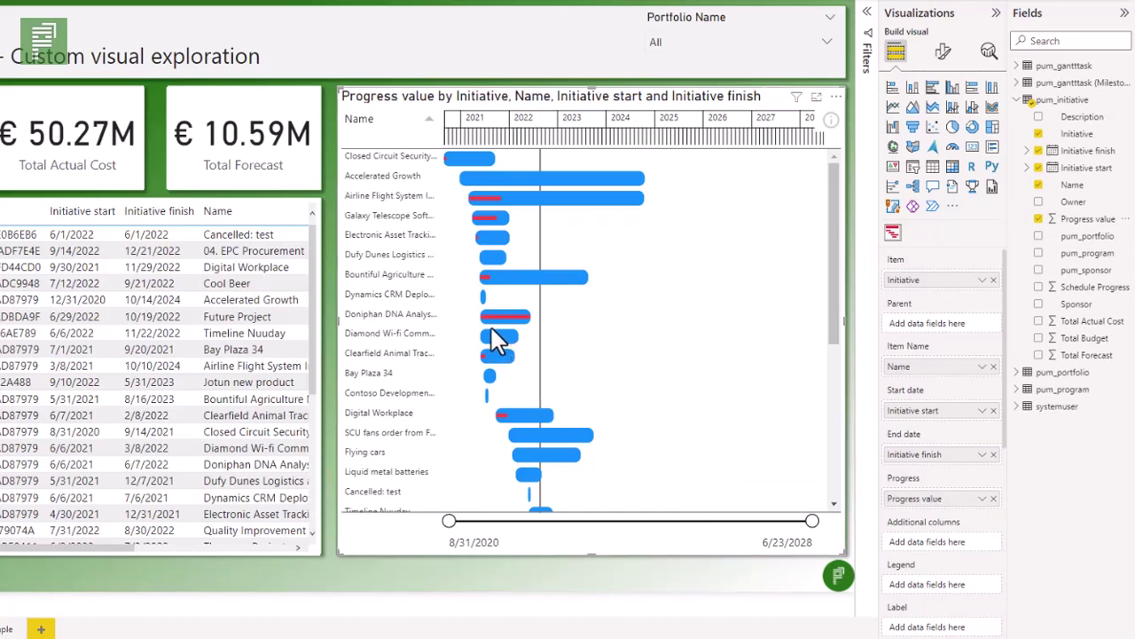
mouse_move(497, 321)
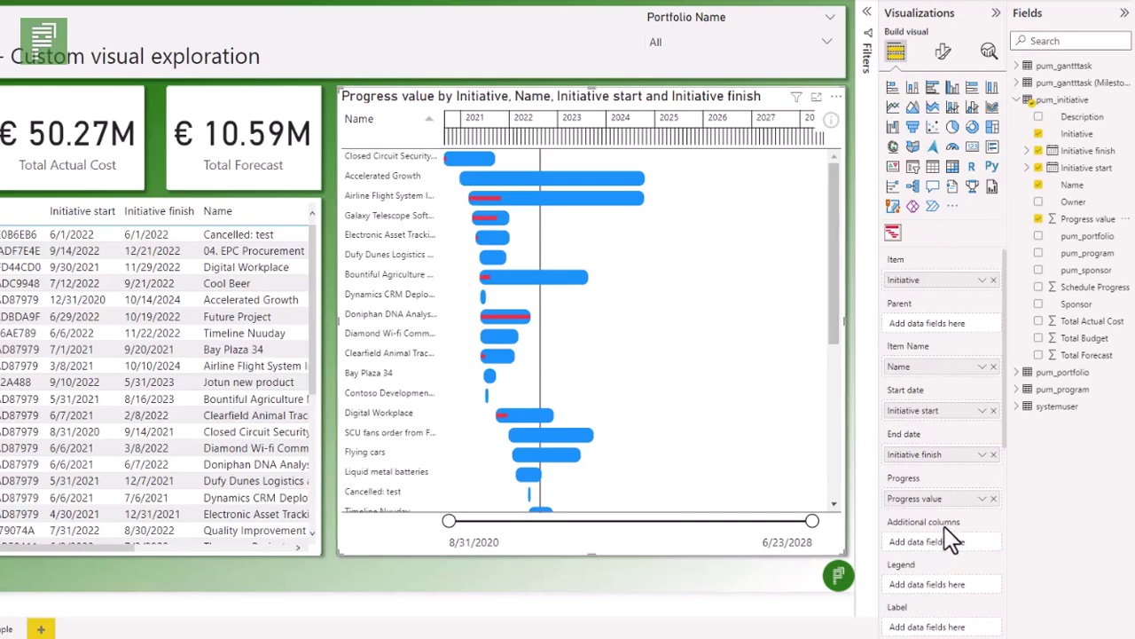
drag(1065, 305, 918, 539)
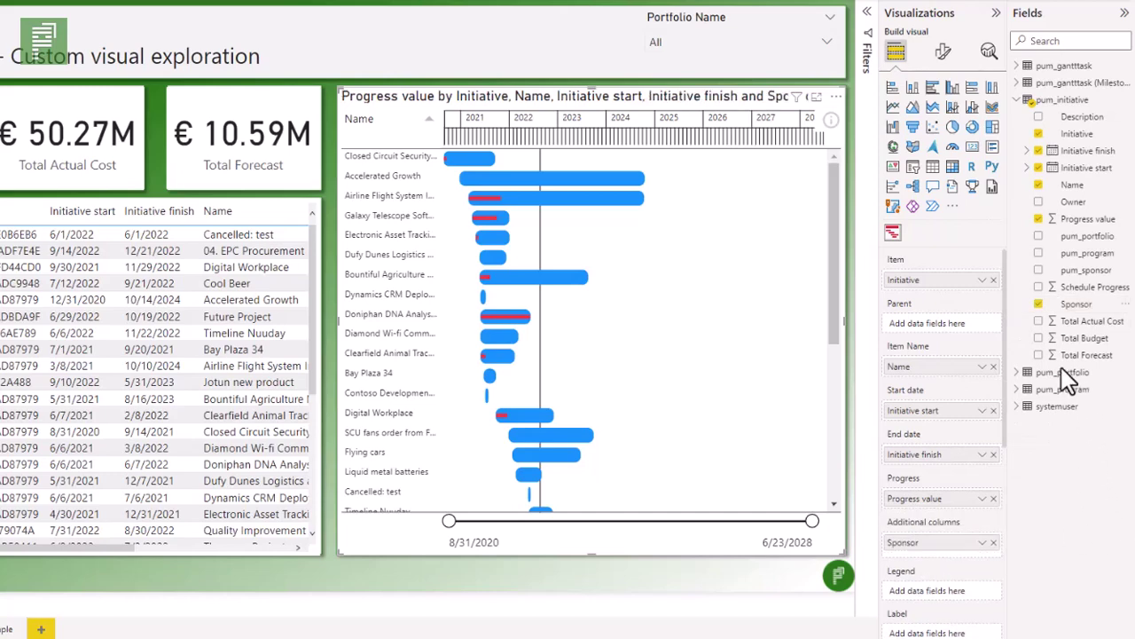
drag(1067, 206, 921, 552)
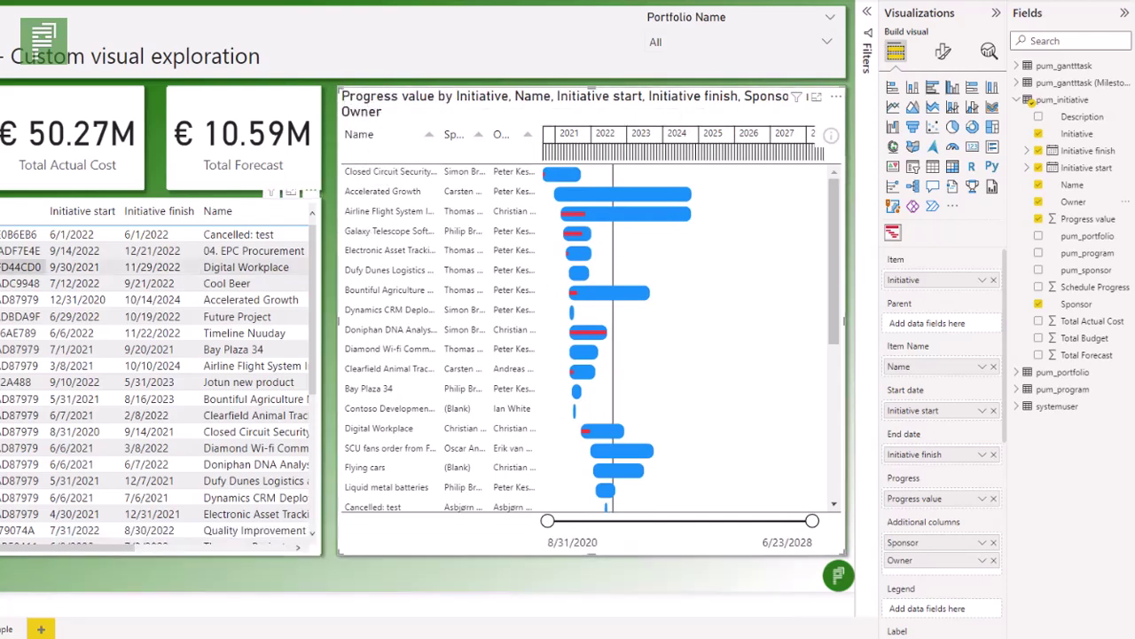
Step: Put the Gantt in focus mode and widen the Name column to show full initiative names
click(815, 97)
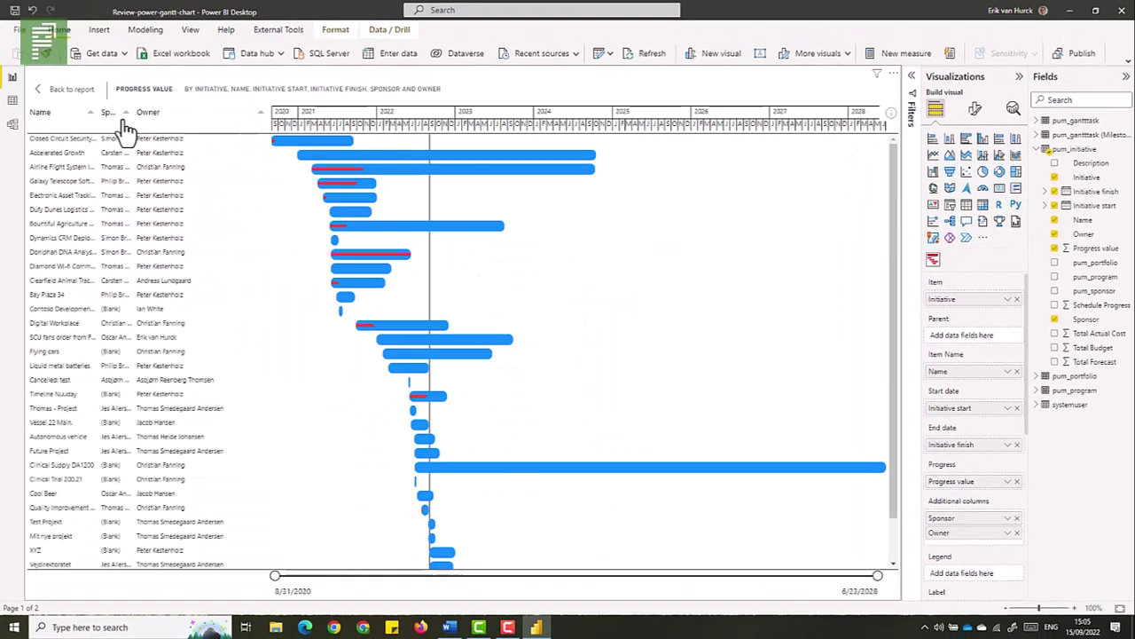
drag(114, 130, 252, 130)
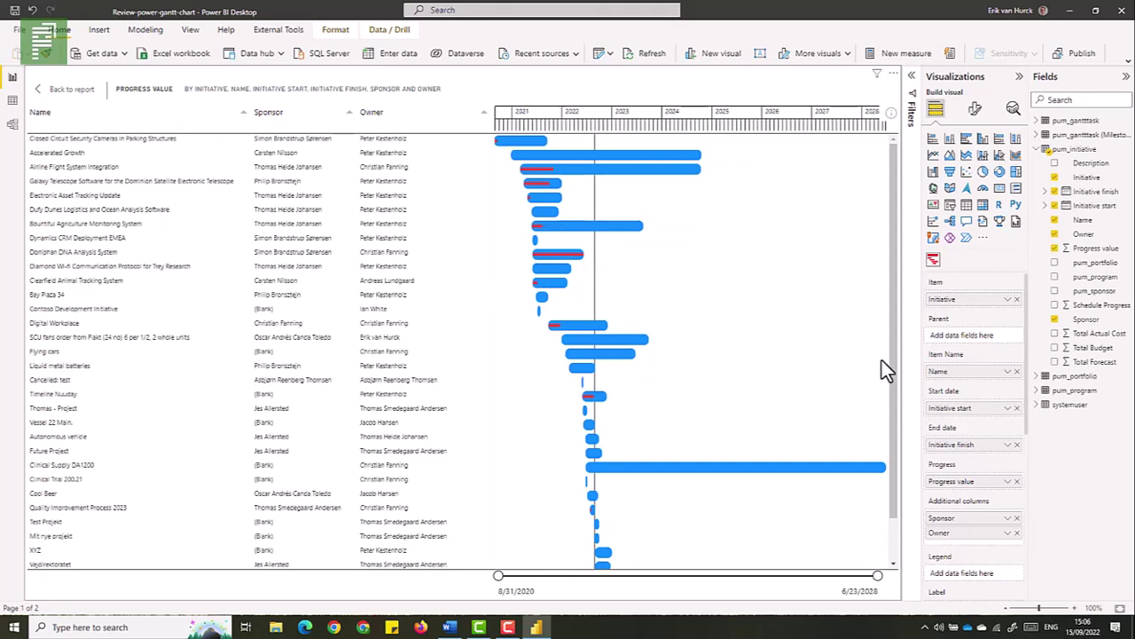
scroll(952, 546, down, 2)
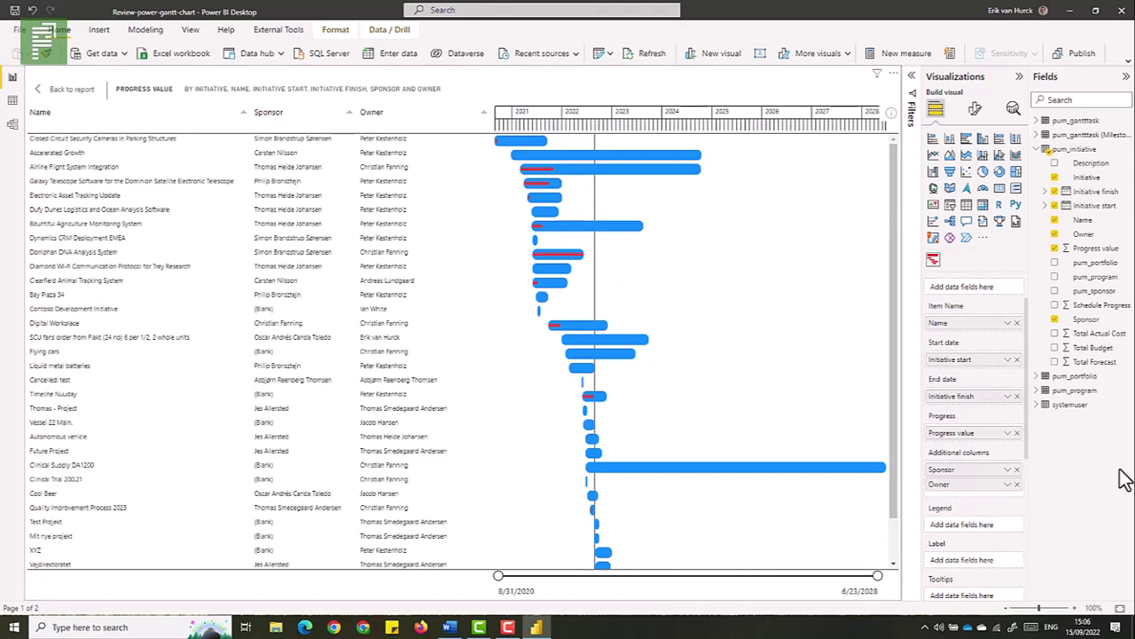
Step: Put pum_portfolio's Portfolio Name in the Legend well to colour bars by portfolio
click(1069, 376)
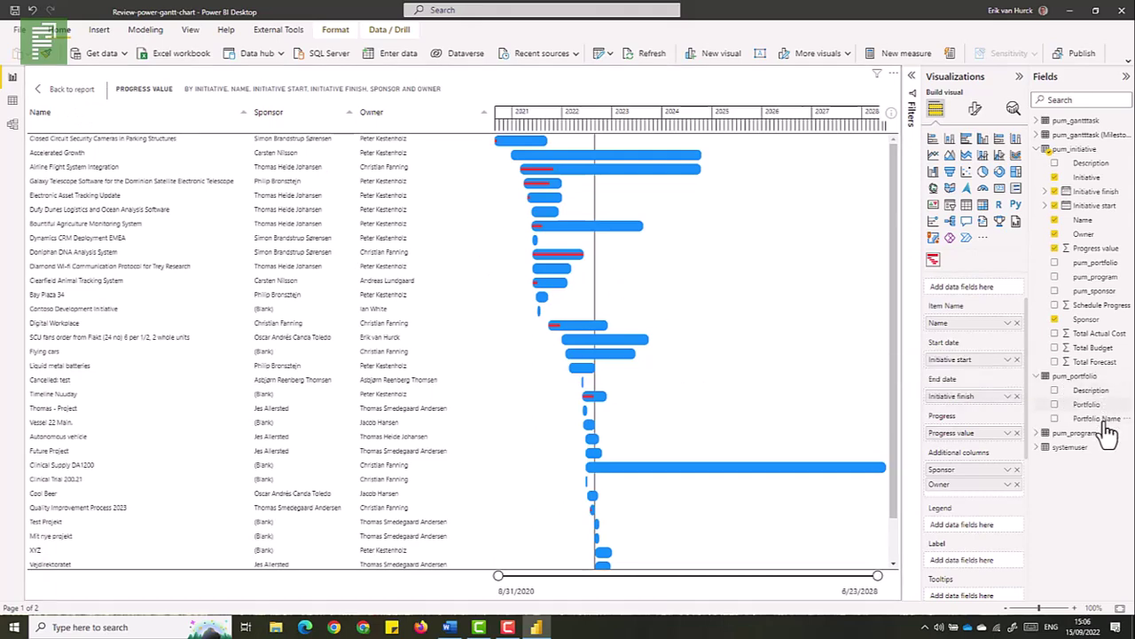
drag(1101, 425, 1100, 430)
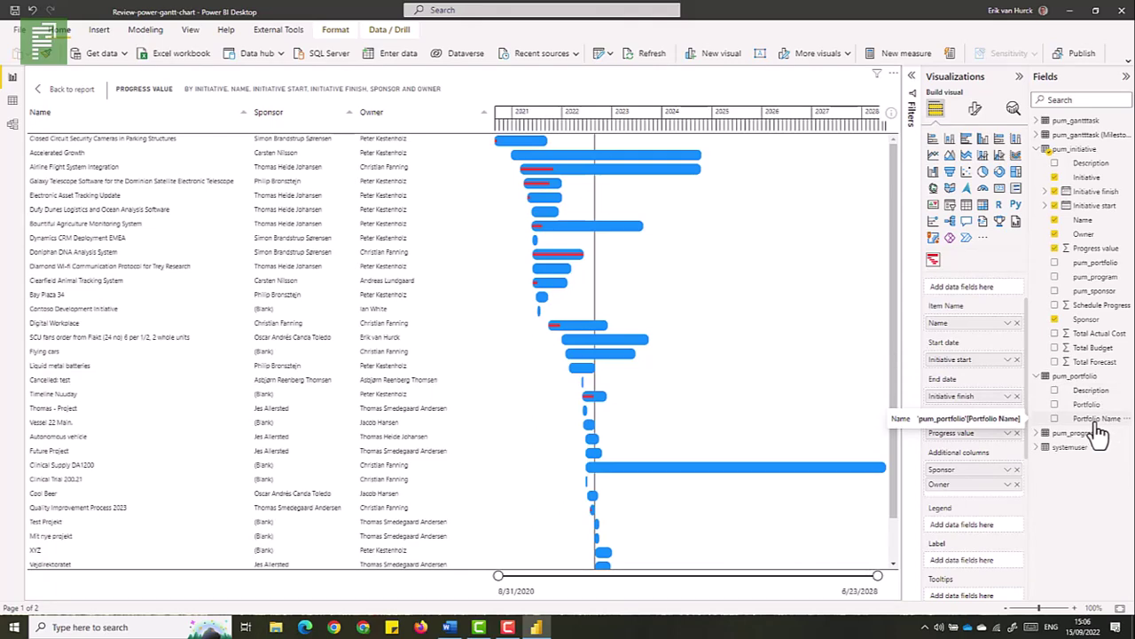
drag(1100, 430, 981, 527)
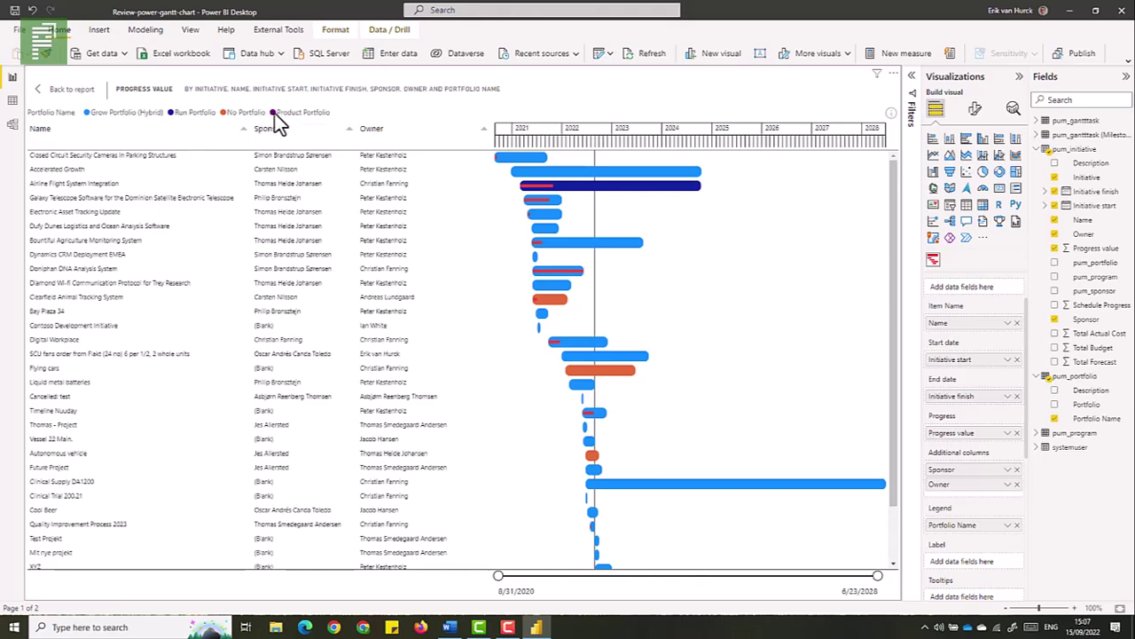
Step: Back on the report, narrow the Name column and set the portfolio slicer to Grow Portfolio (Hybrid)
click(58, 95)
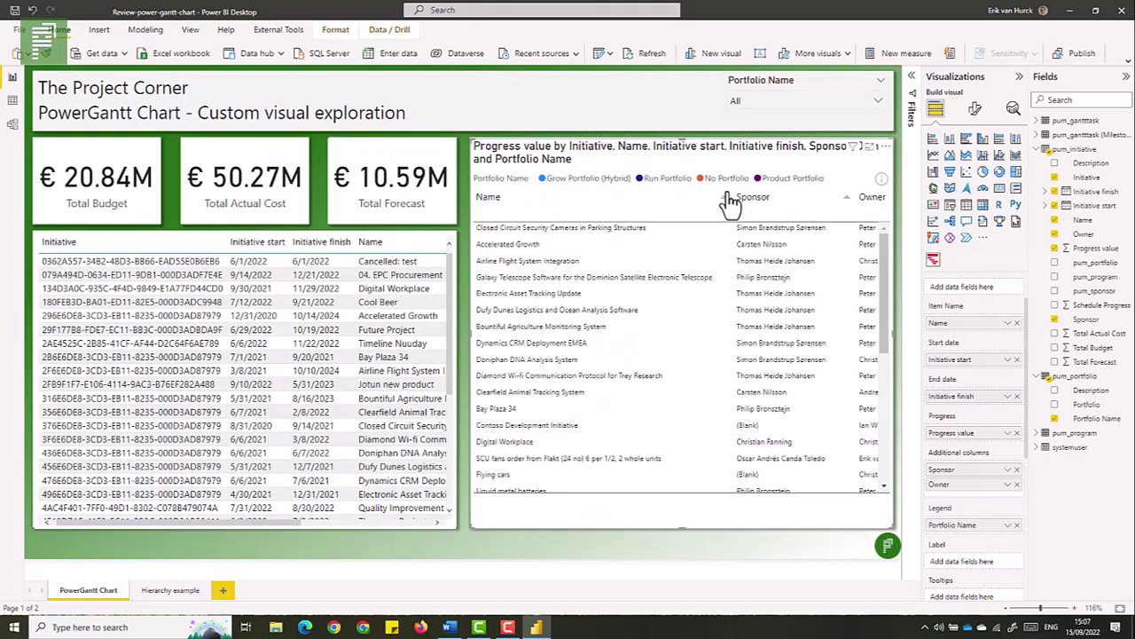
drag(720, 201, 557, 201)
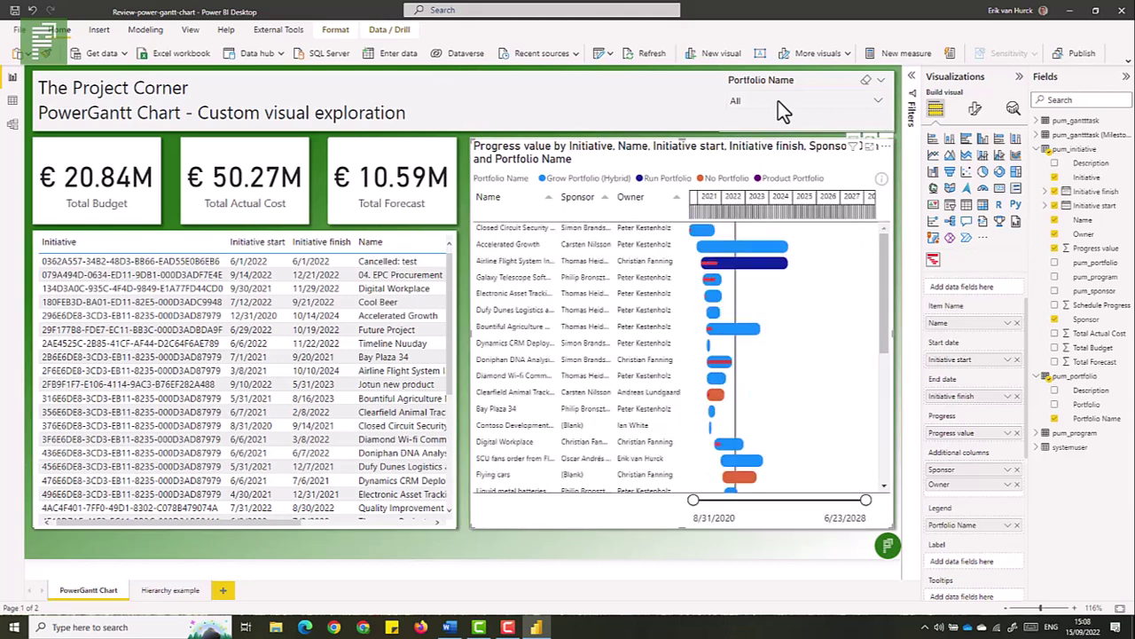
click(778, 101)
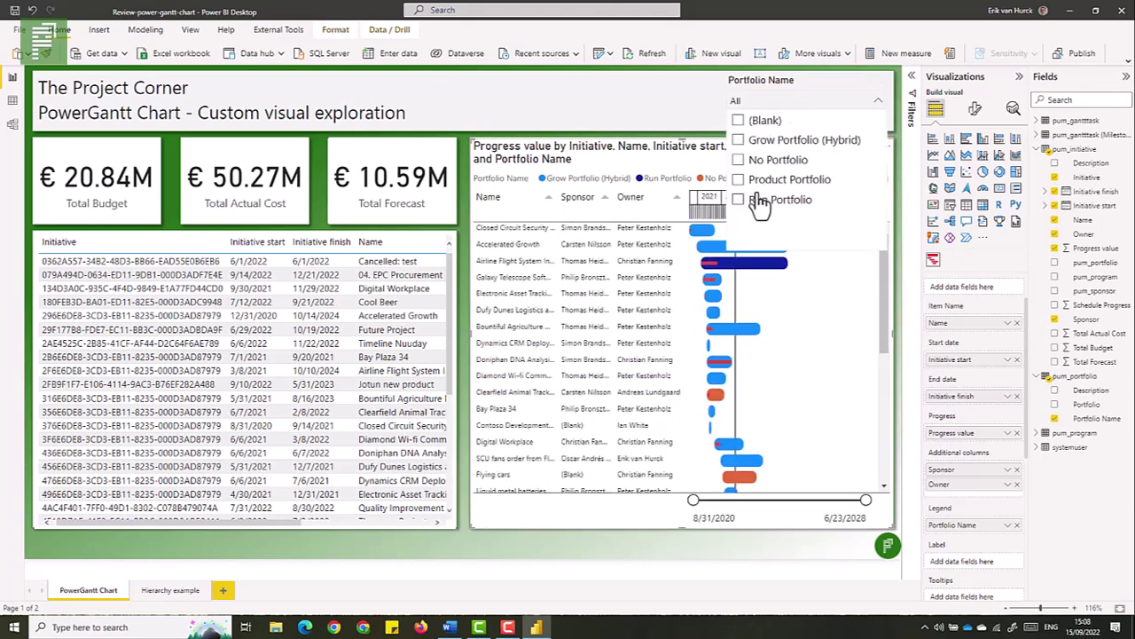
click(749, 202)
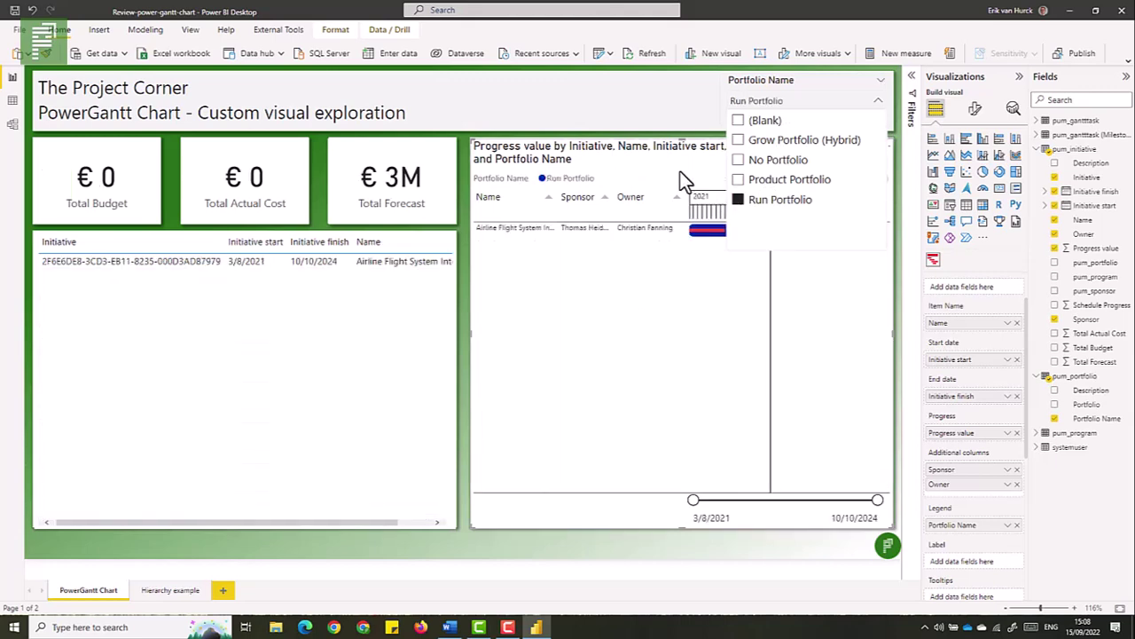
click(739, 181)
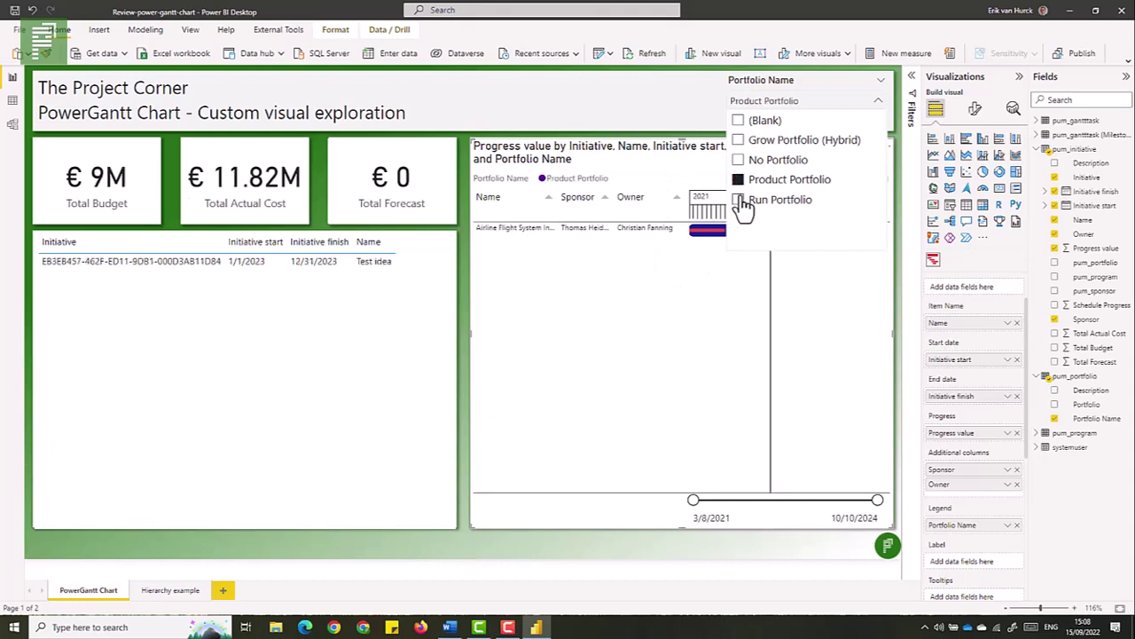
click(742, 144)
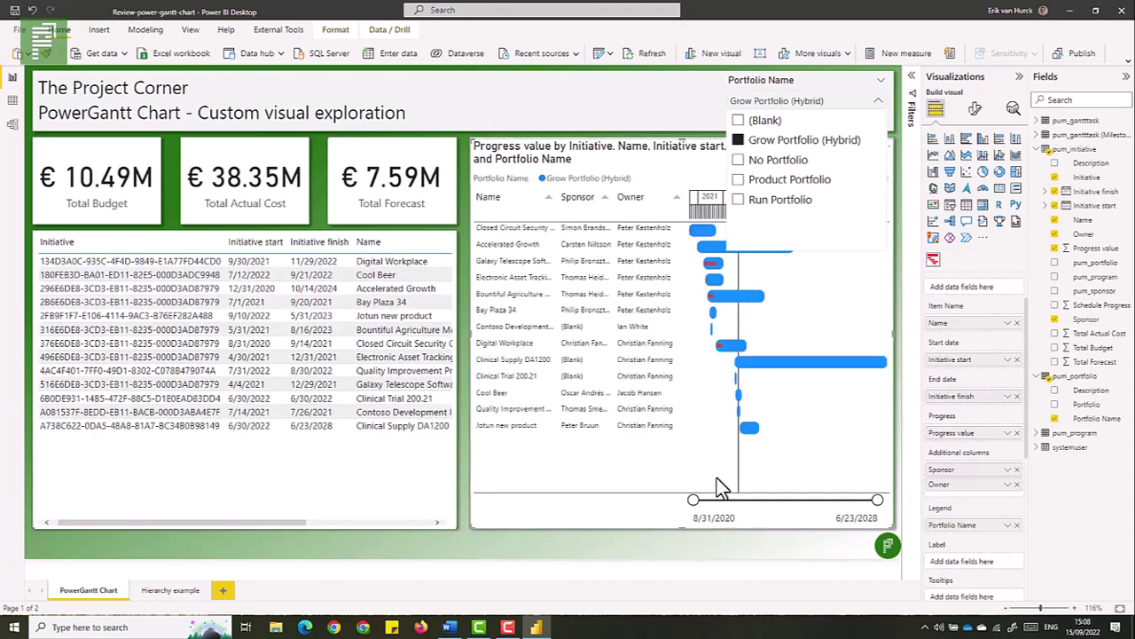
click(781, 451)
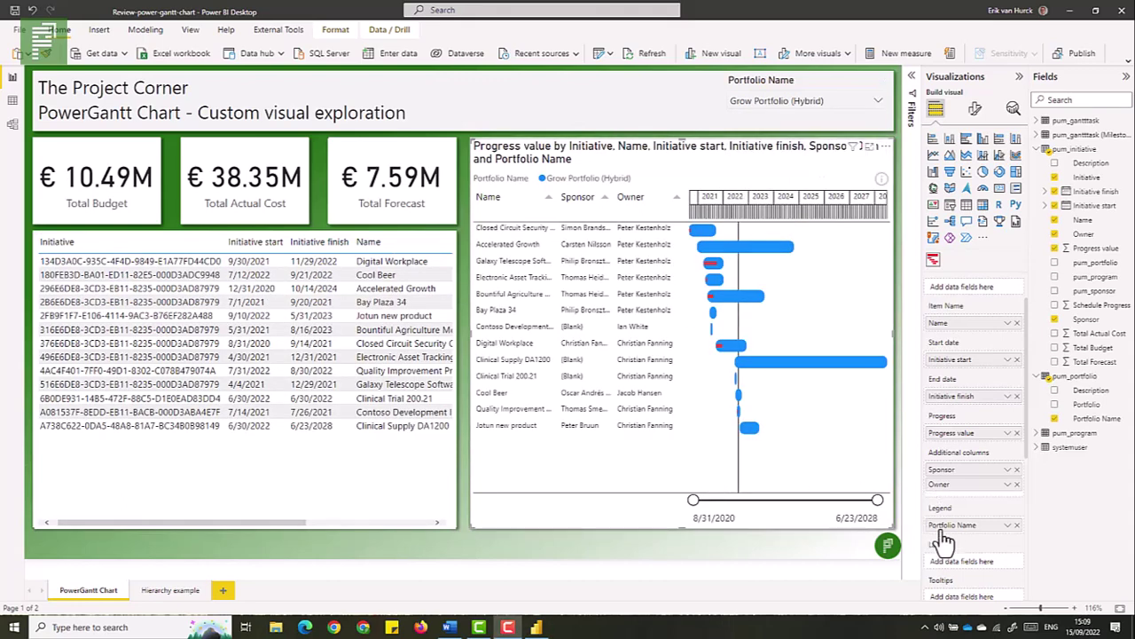
drag(1026, 420, 1028, 517)
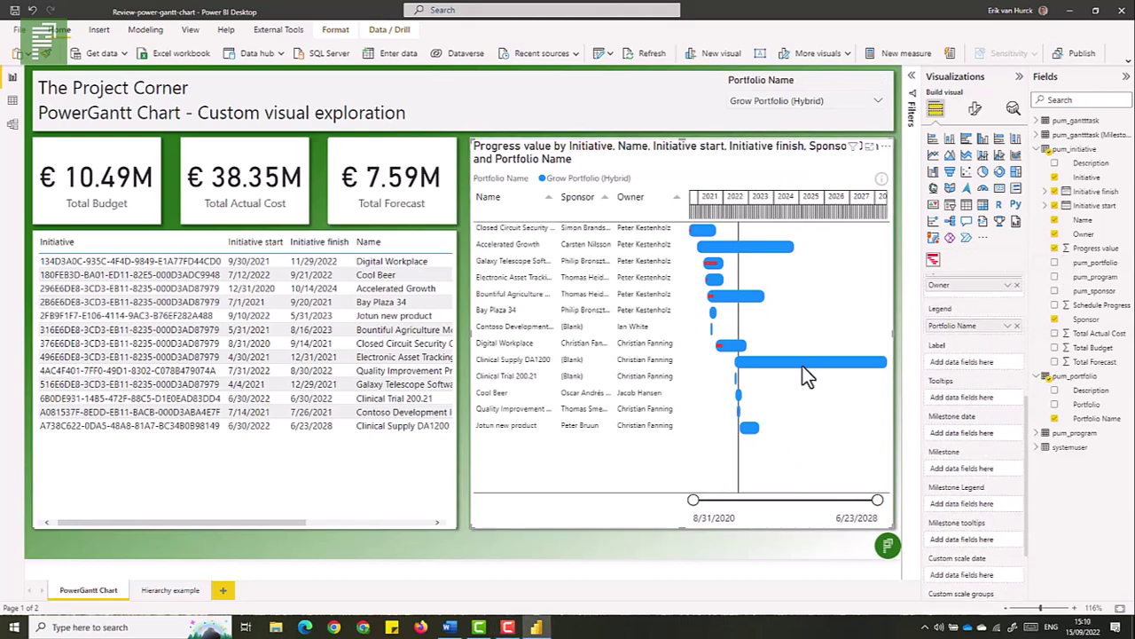
mouse_move(851, 363)
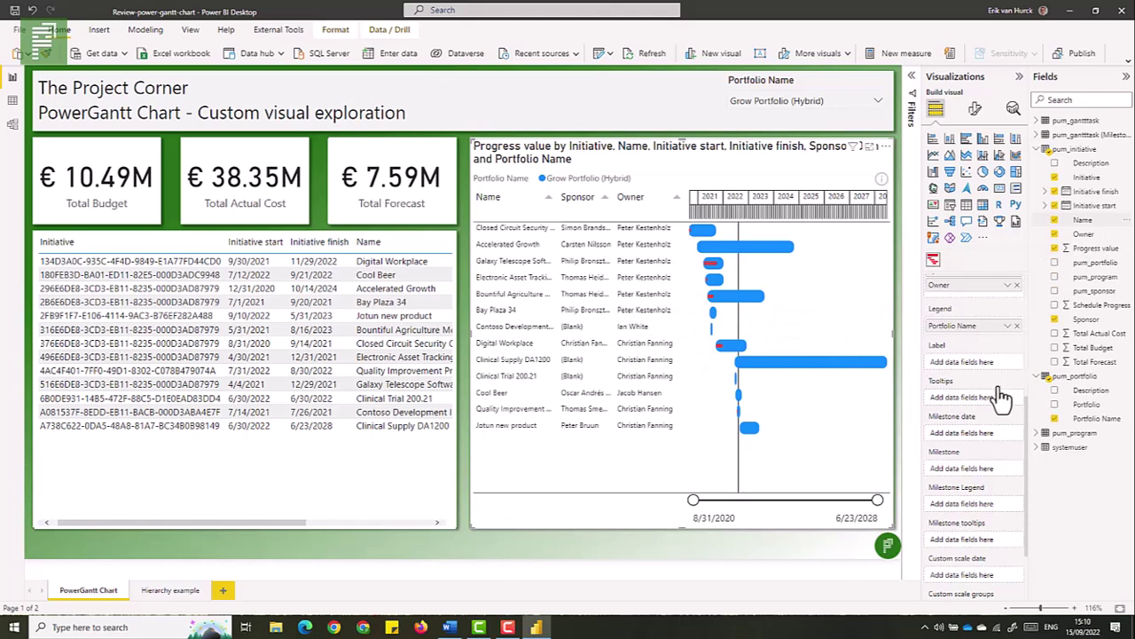
Step: Label each Gantt bar with its Name and narrow the timeline to 7/1/2022–7/23/2024
drag(973, 373, 970, 360)
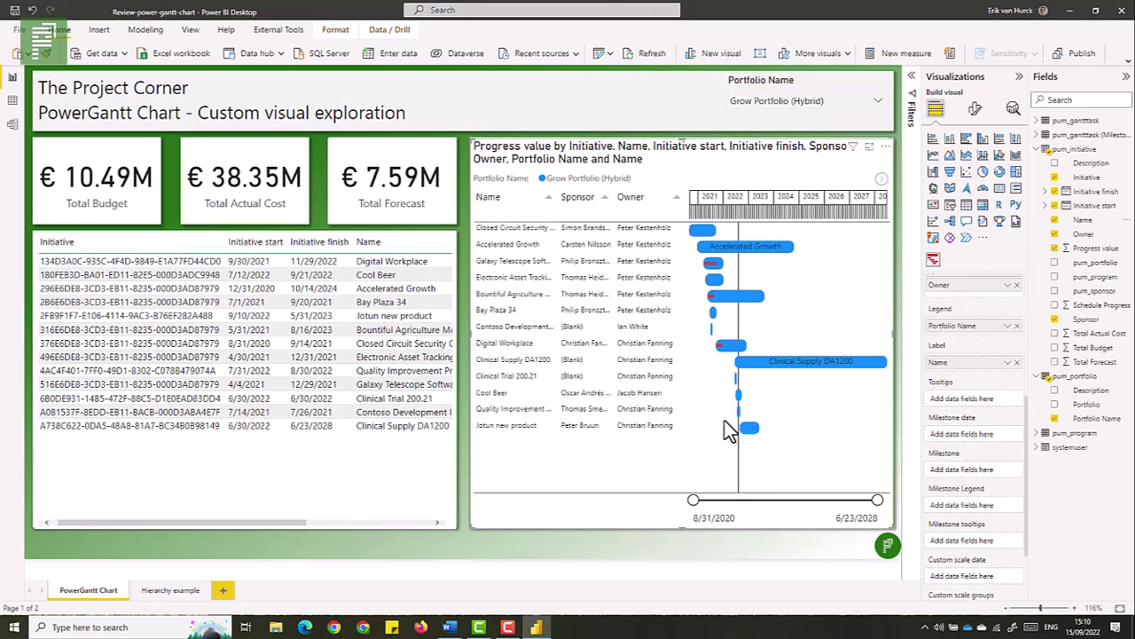
drag(877, 501, 834, 500)
drag(692, 501, 736, 501)
drag(832, 500, 785, 500)
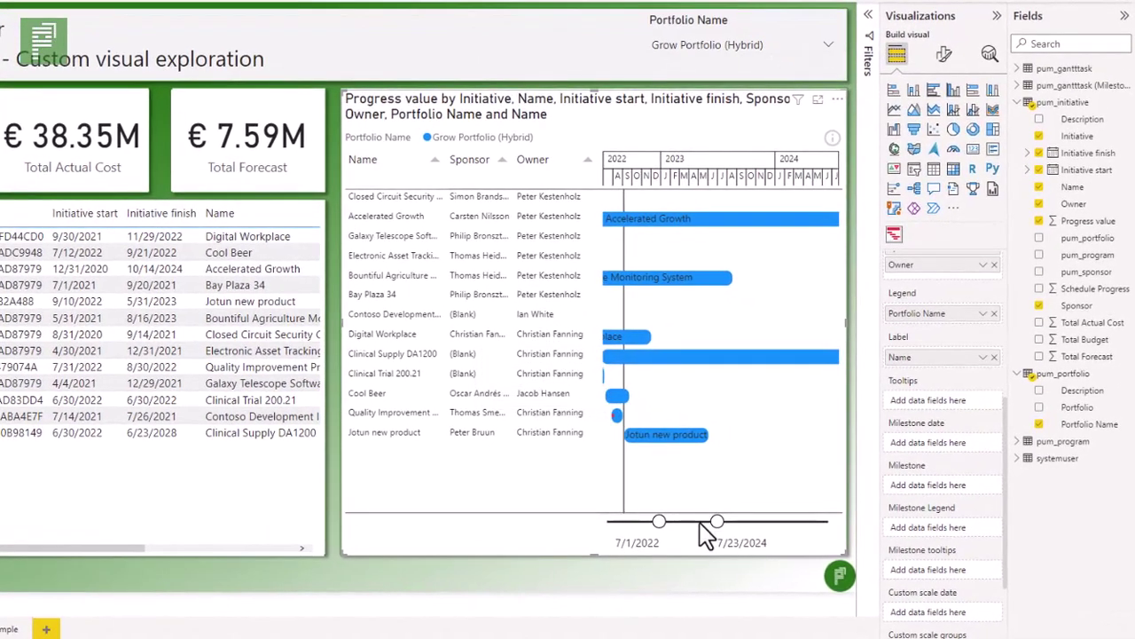
drag(700, 522, 671, 521)
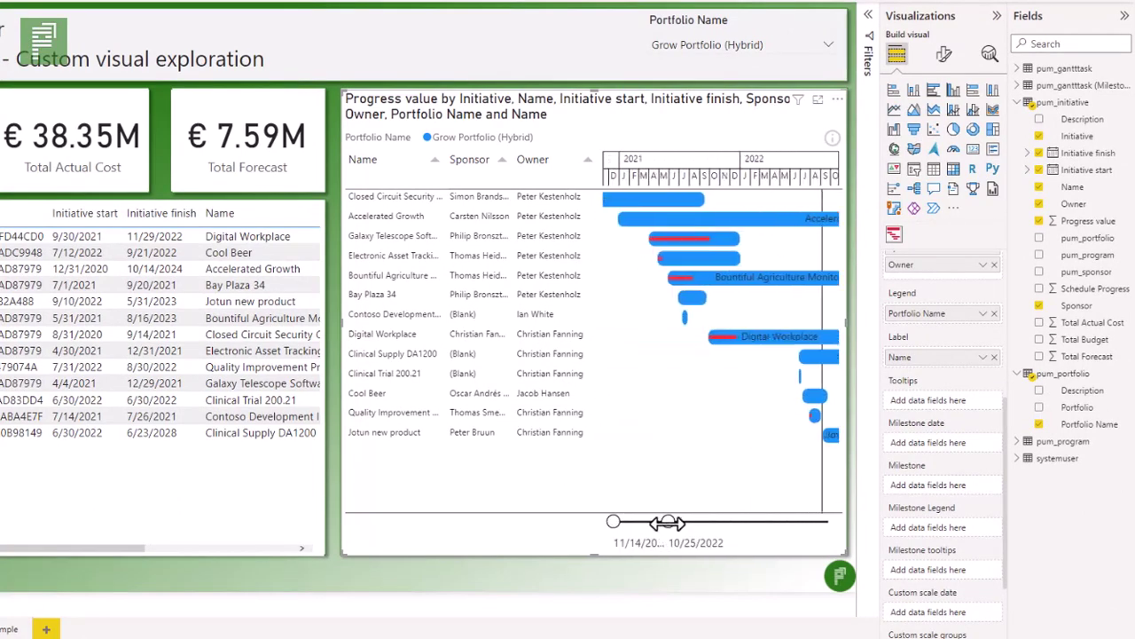
drag(667, 522, 827, 523)
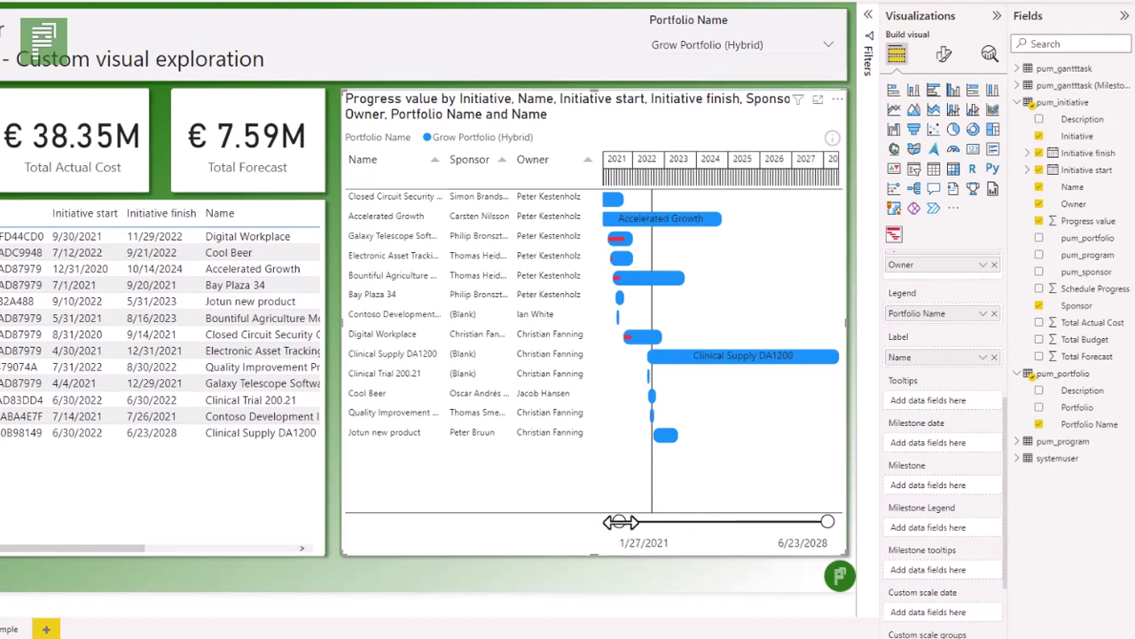
drag(619, 523, 525, 523)
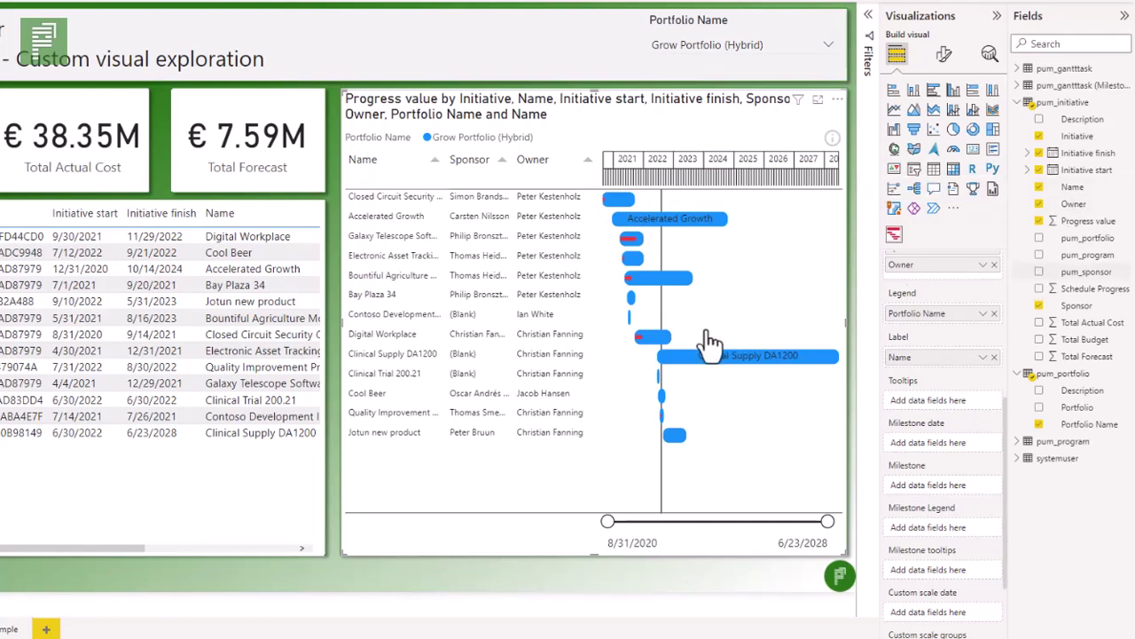
Step: Add pum_sponsor and Owner to the Gantt chart's Tooltips well
mouse_move(681, 365)
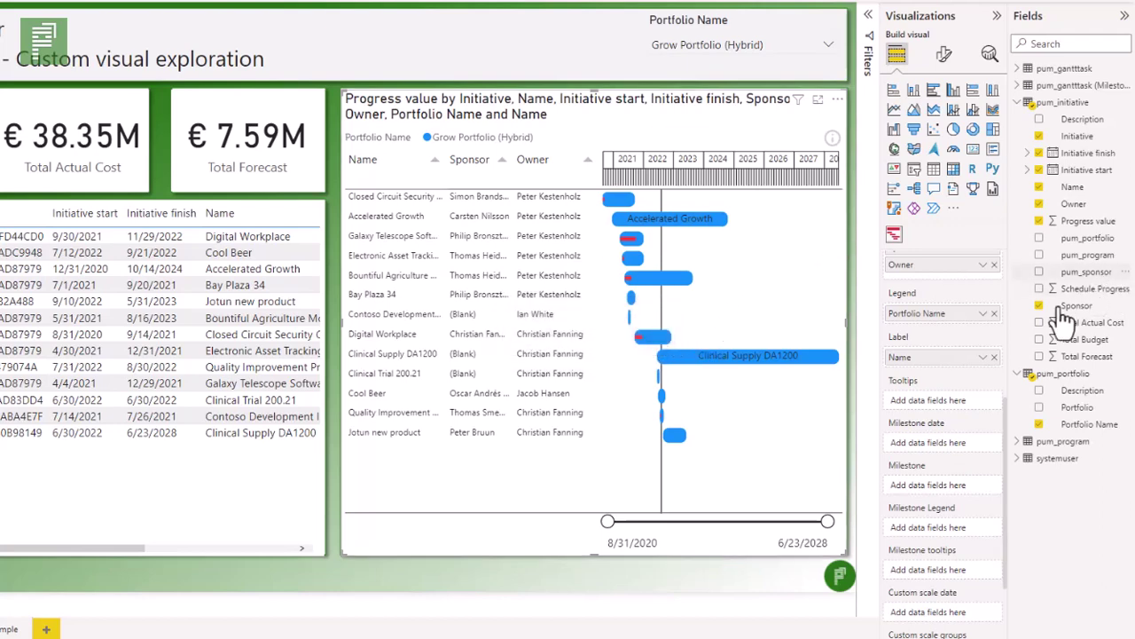
drag(1015, 346, 913, 400)
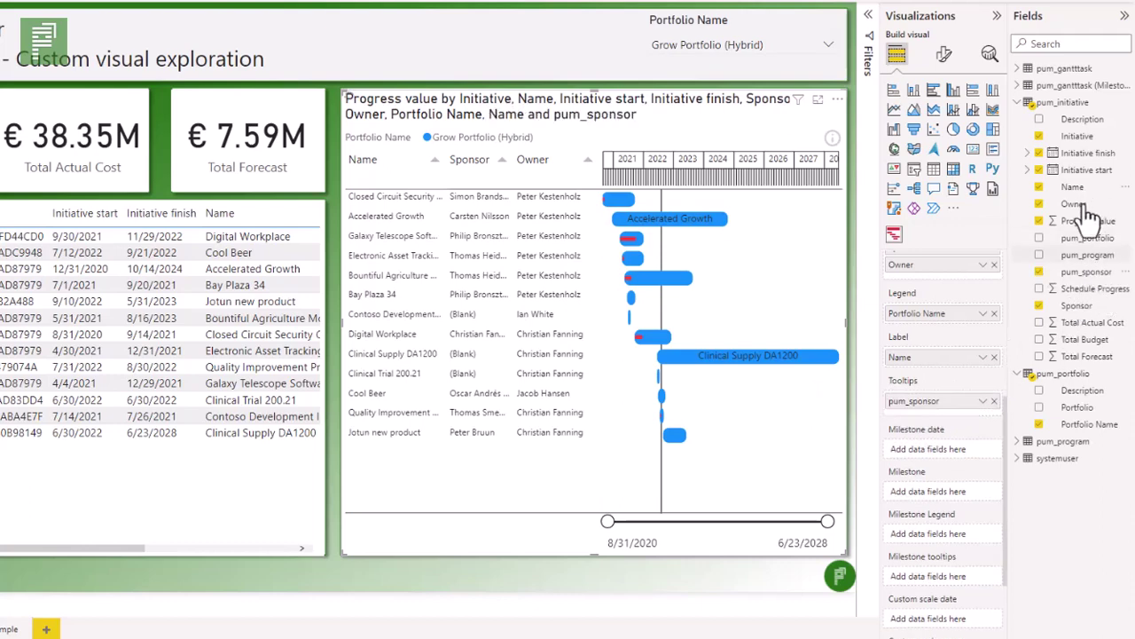
drag(1084, 206, 933, 408)
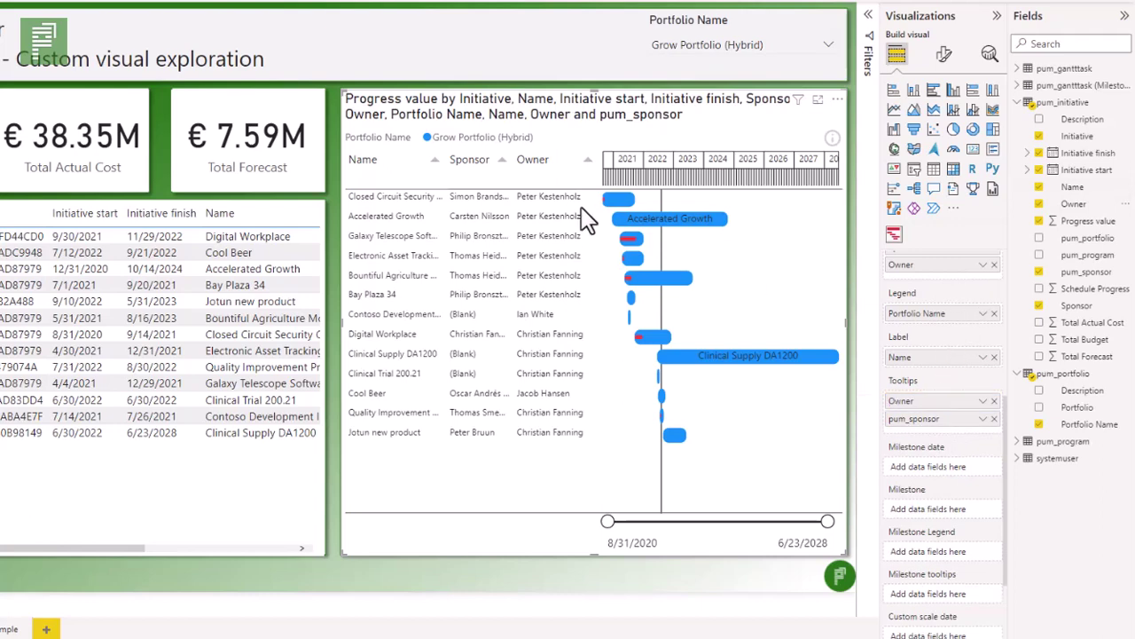
Step: Swap the Owner and Sponsor grid columns for a Progress value column renamed to '%'
click(995, 265)
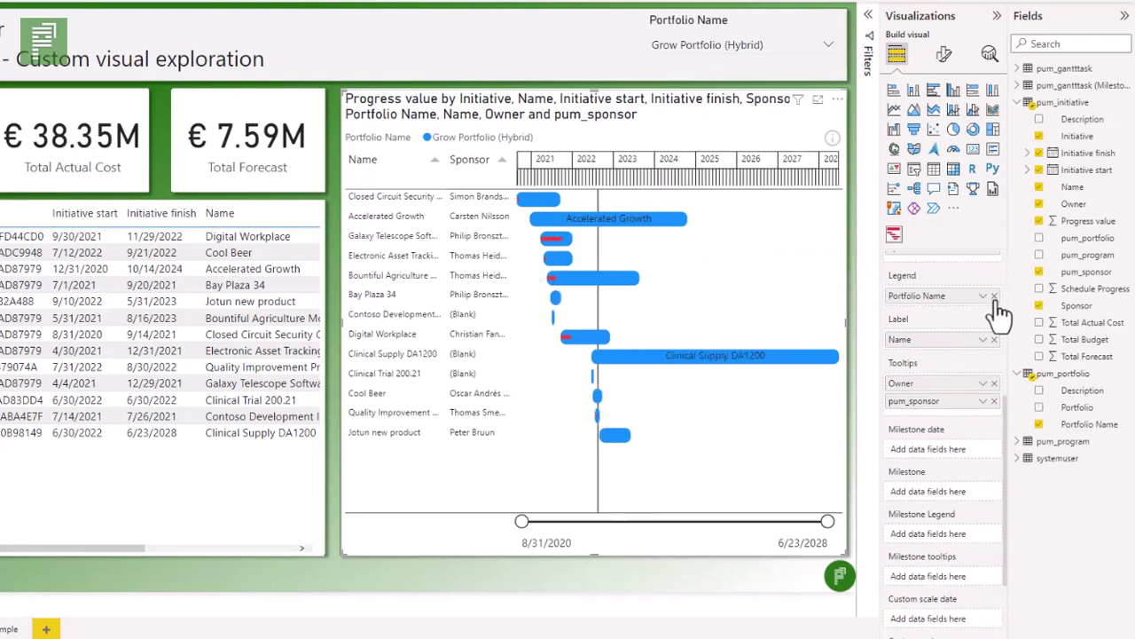
scroll(994, 284, up, 1)
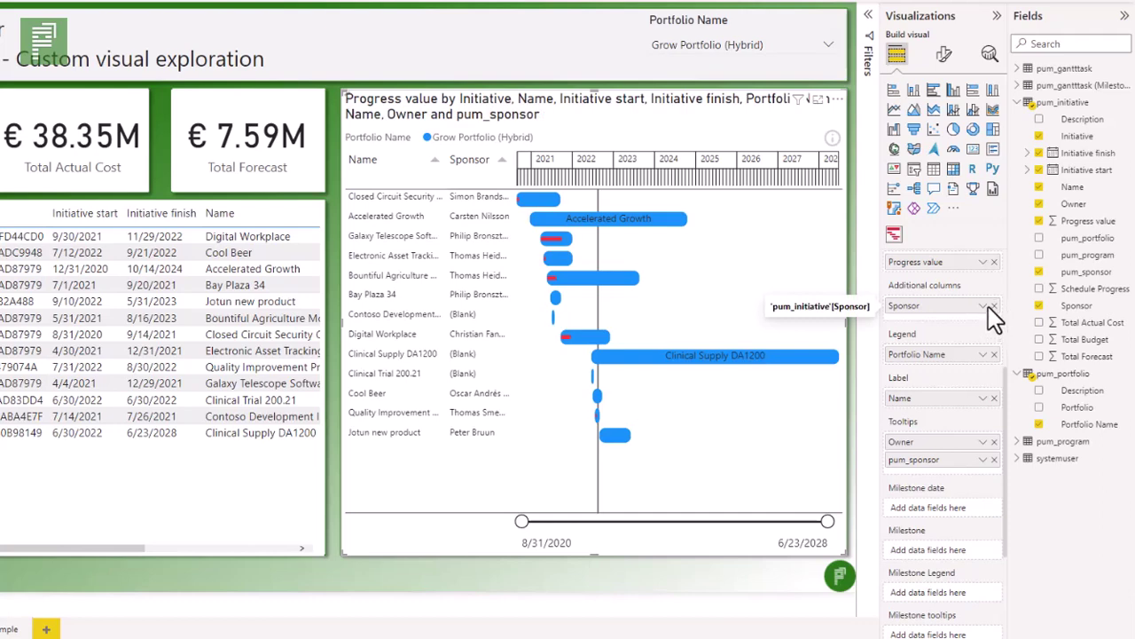
click(994, 305)
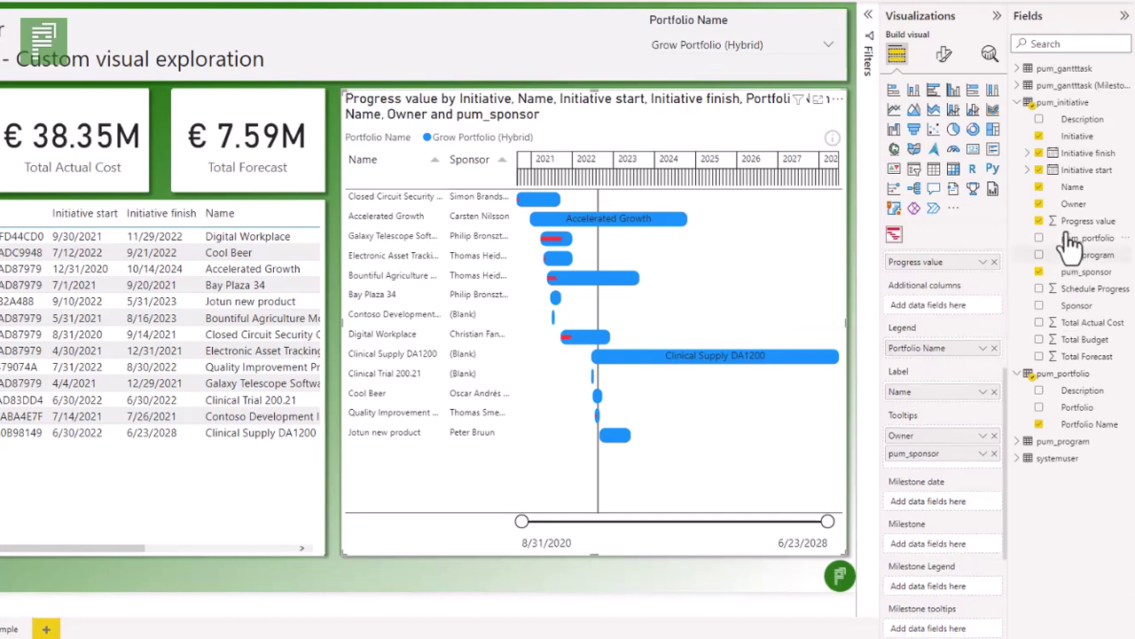
drag(1073, 225, 931, 300)
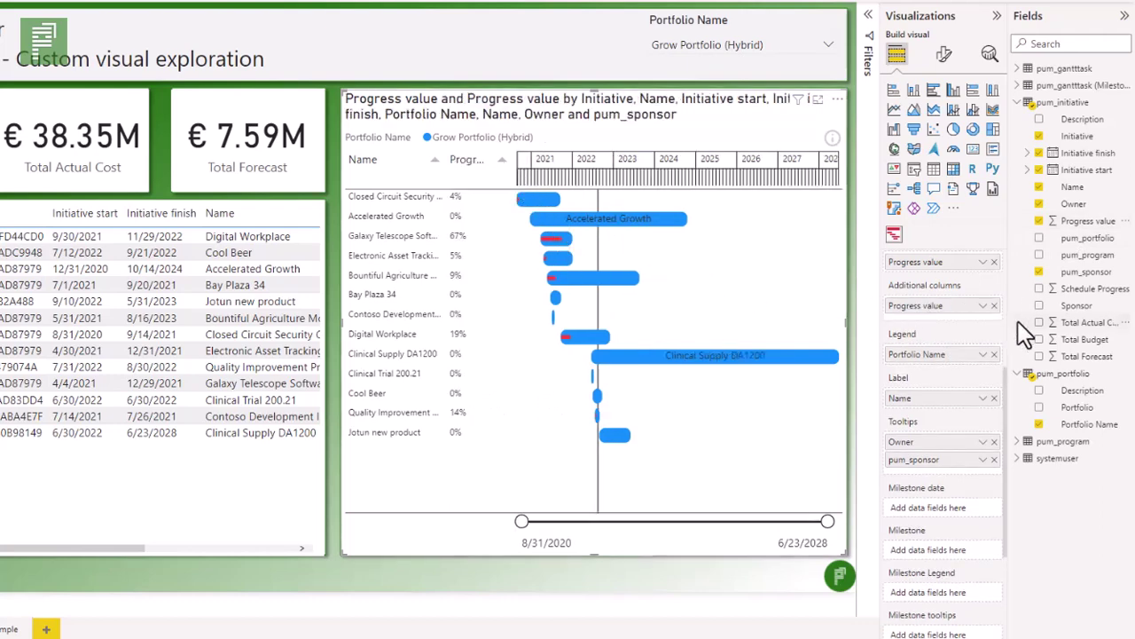
double_click(978, 308)
text(%)
key(Return)
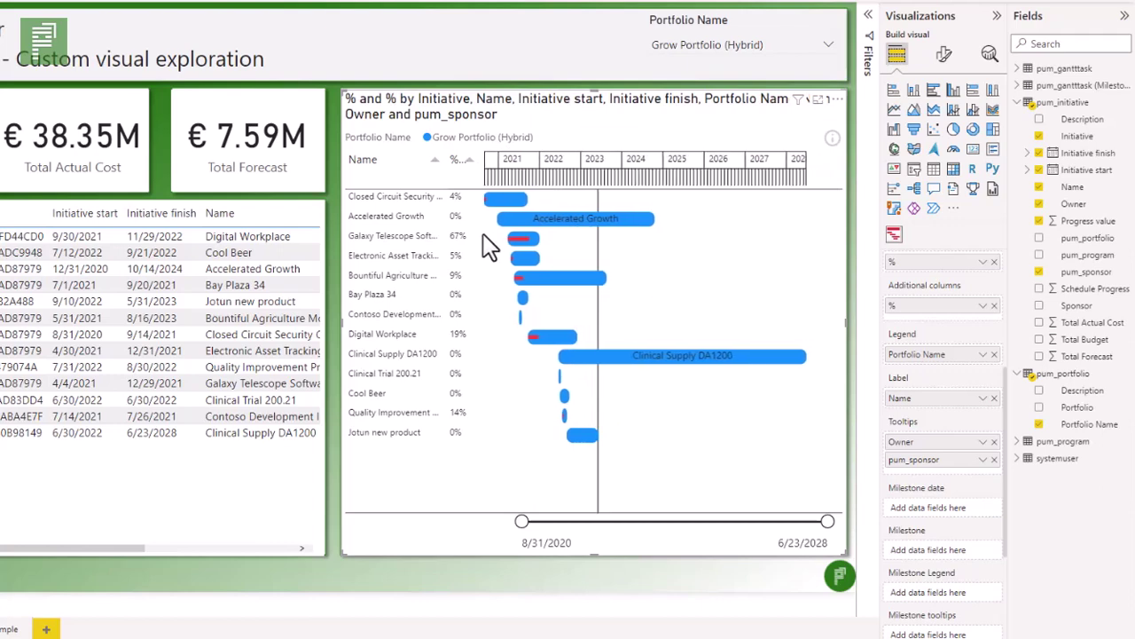
Step: Drag the grid–timeline divider left, shrinking the % column to give the timeline more room
drag(486, 232, 491, 230)
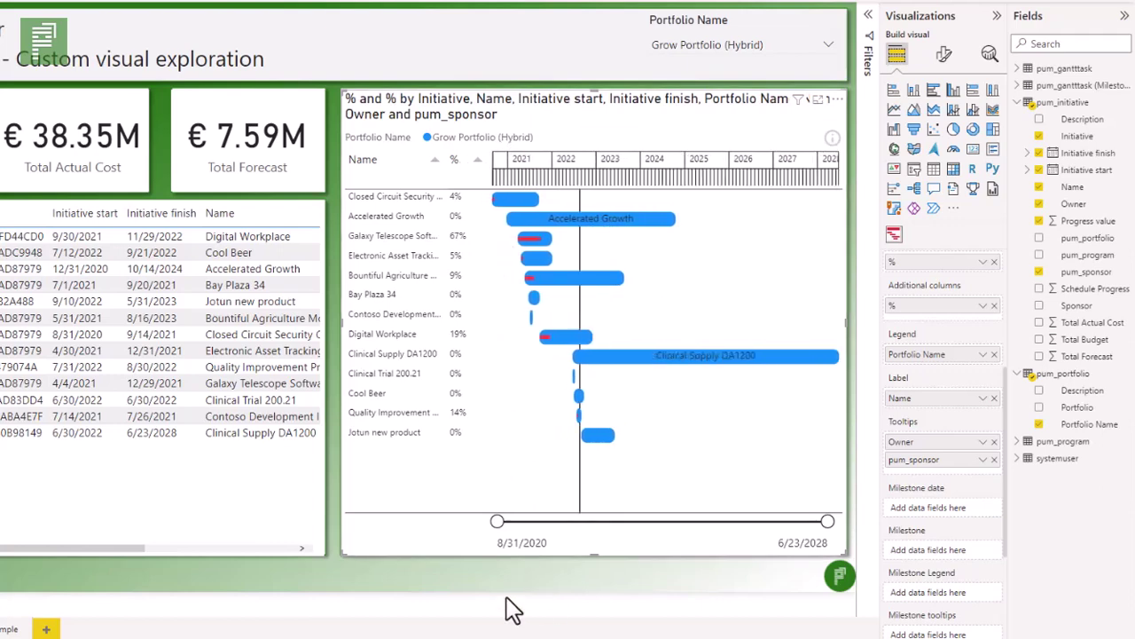
mouse_move(585, 356)
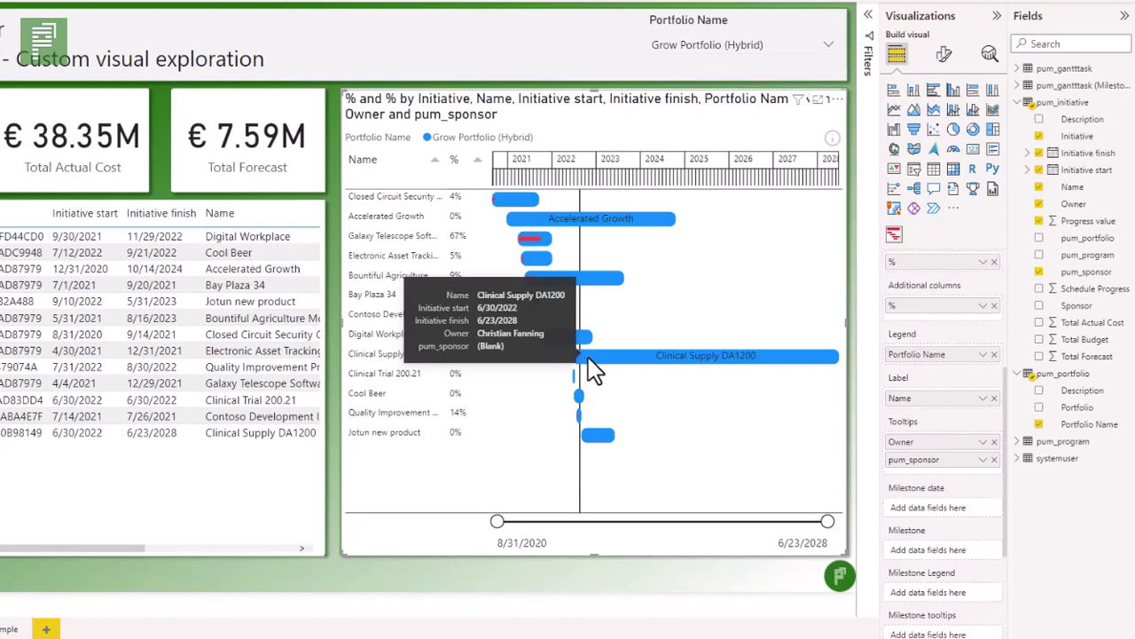
mouse_move(579, 401)
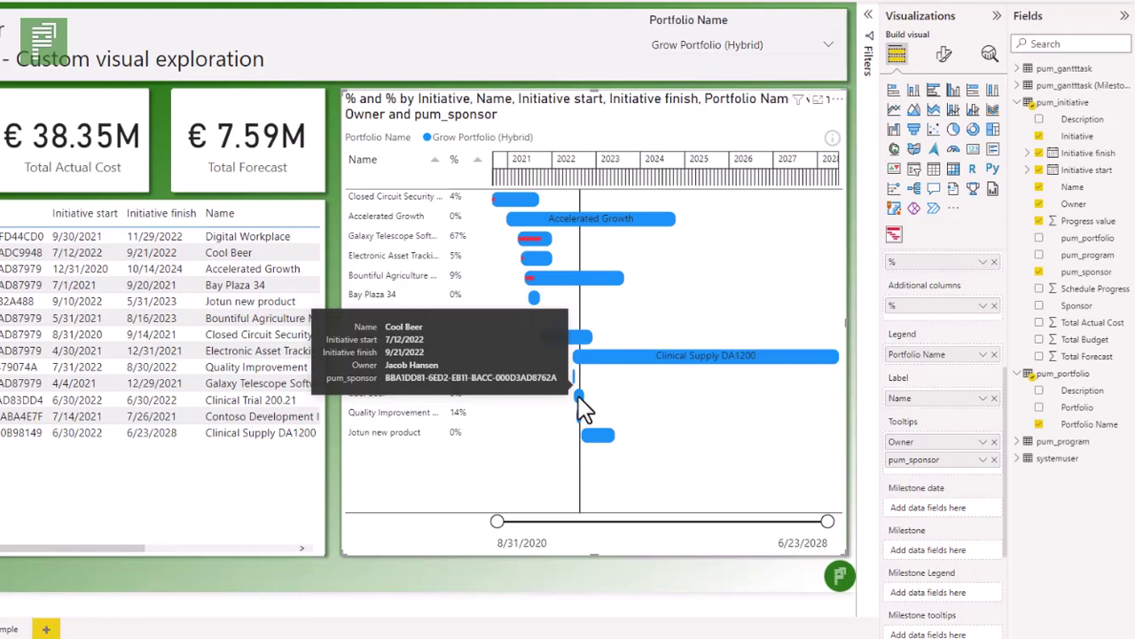
mouse_move(608, 434)
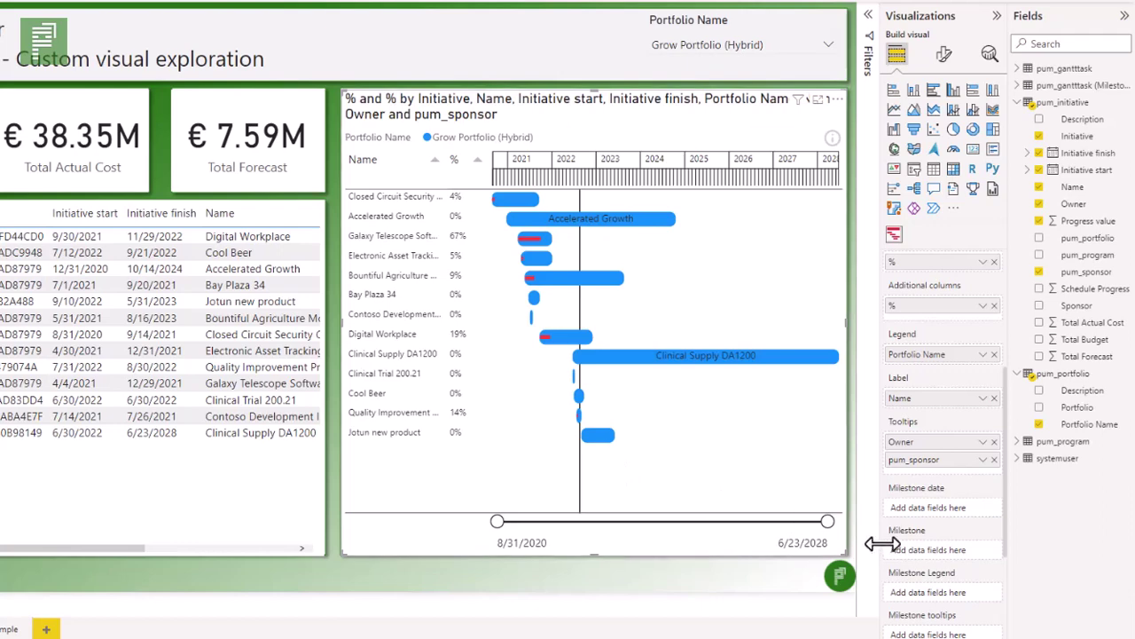
Step: Collapse pum_initiative and expand pum_gantttask (Milestones) to list StartDate, EndDate, Task and Task Category
scroll(919, 522, down, 3)
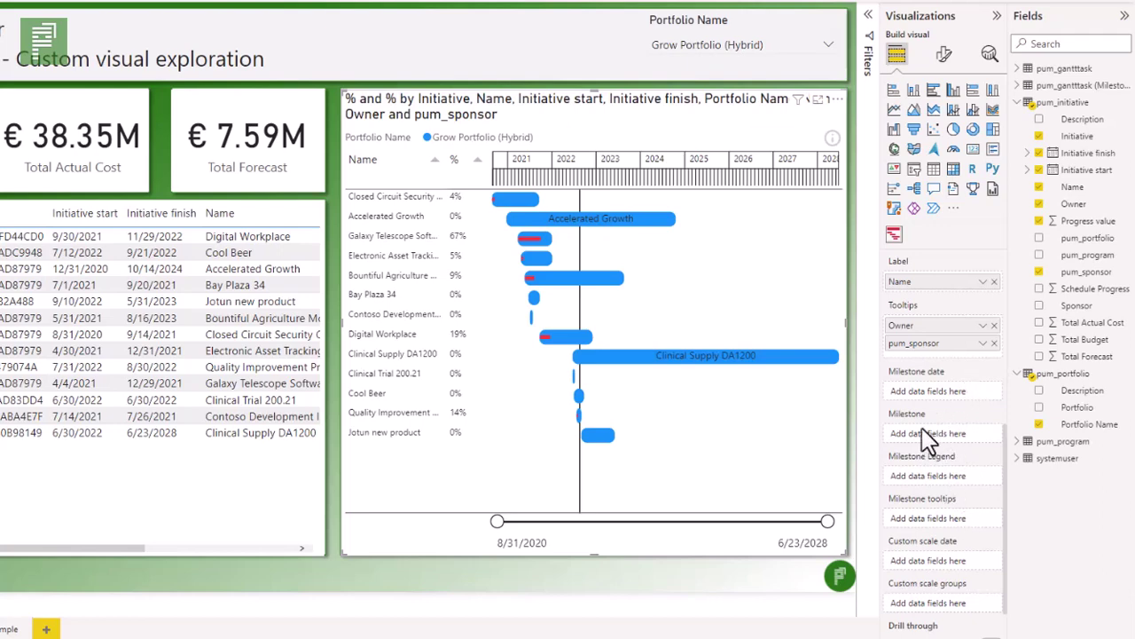
click(1025, 102)
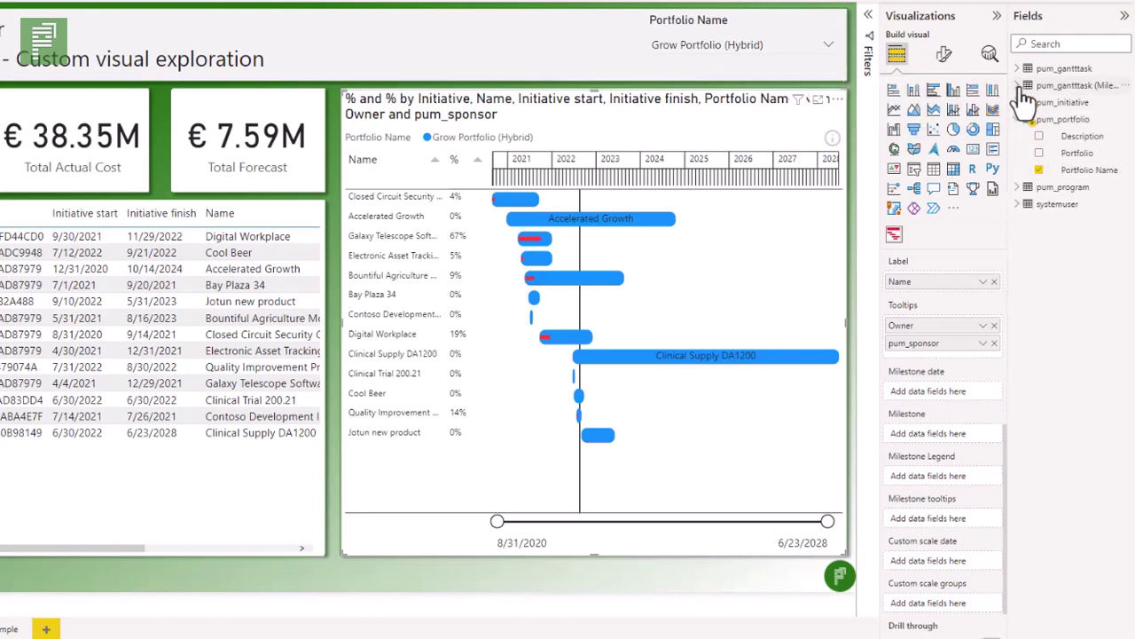
click(1019, 85)
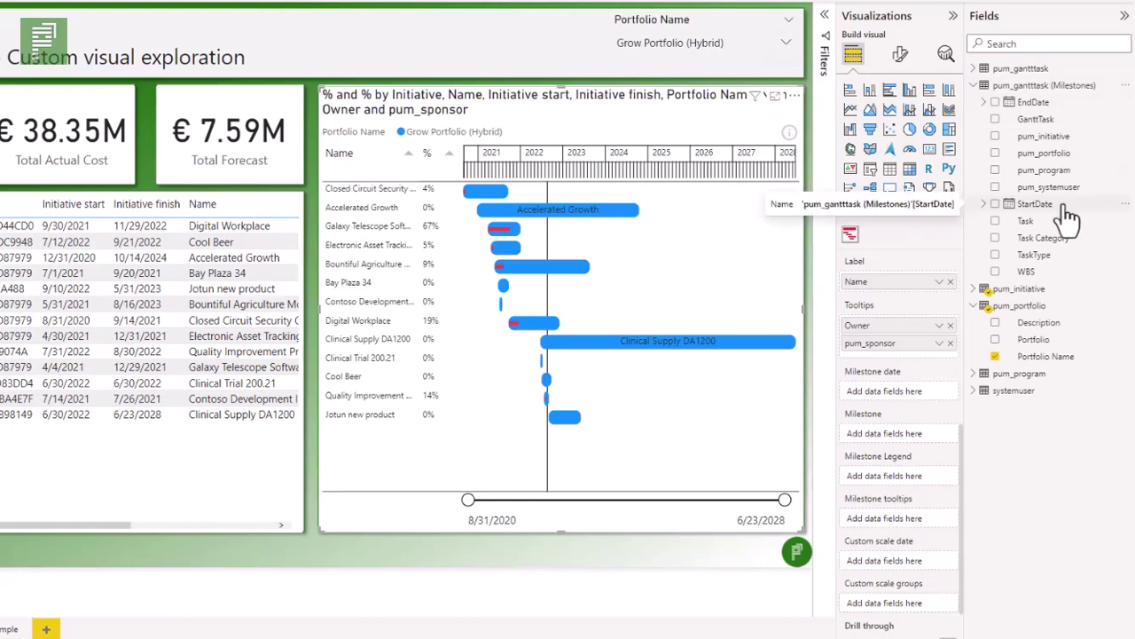
Step: Put the Milestones table's StartDate into the Gantt's Milestone date well
drag(1069, 213, 906, 396)
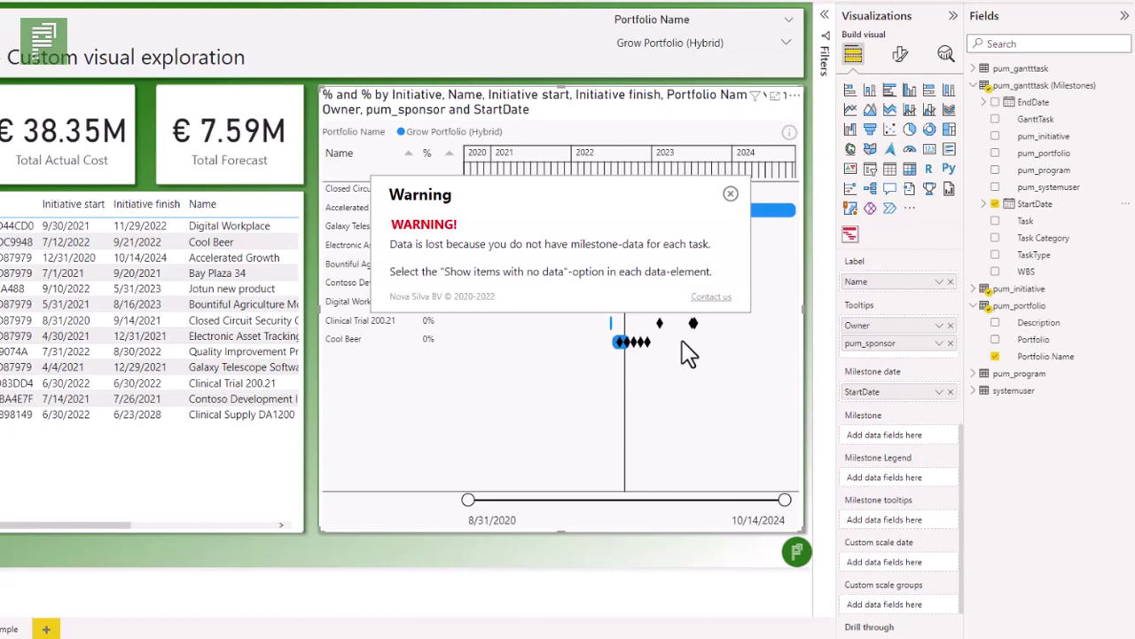
Step: Dismiss the milestone warning and enable 'Show items with no data' for Owner and Initiative start
click(730, 193)
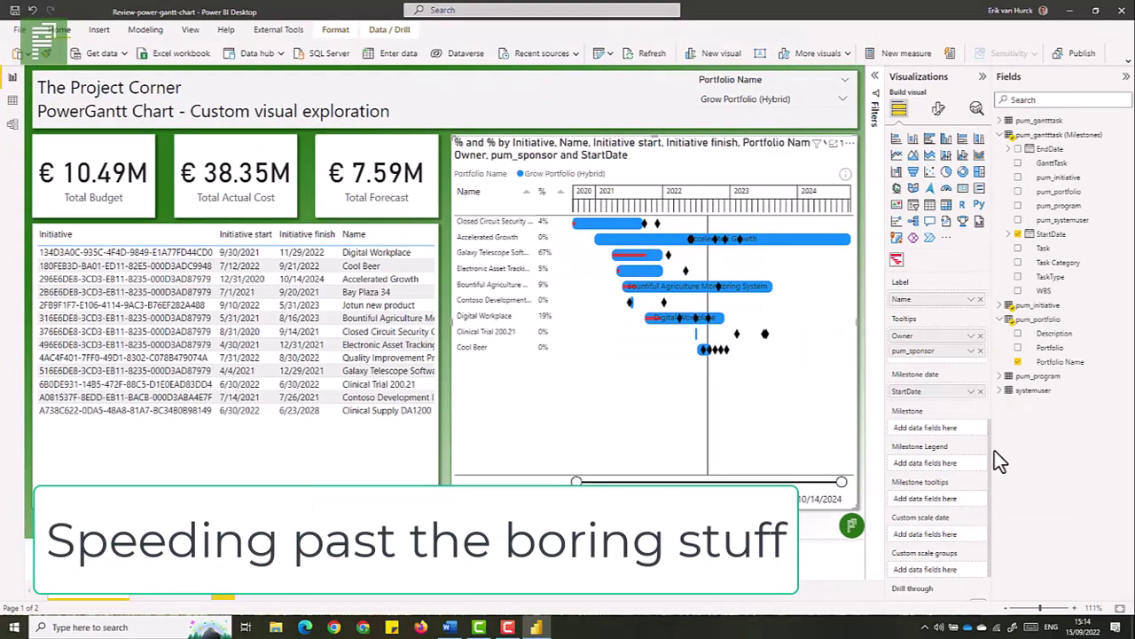
click(940, 325)
click(1013, 339)
click(985, 383)
scroll(940, 400, up, 5)
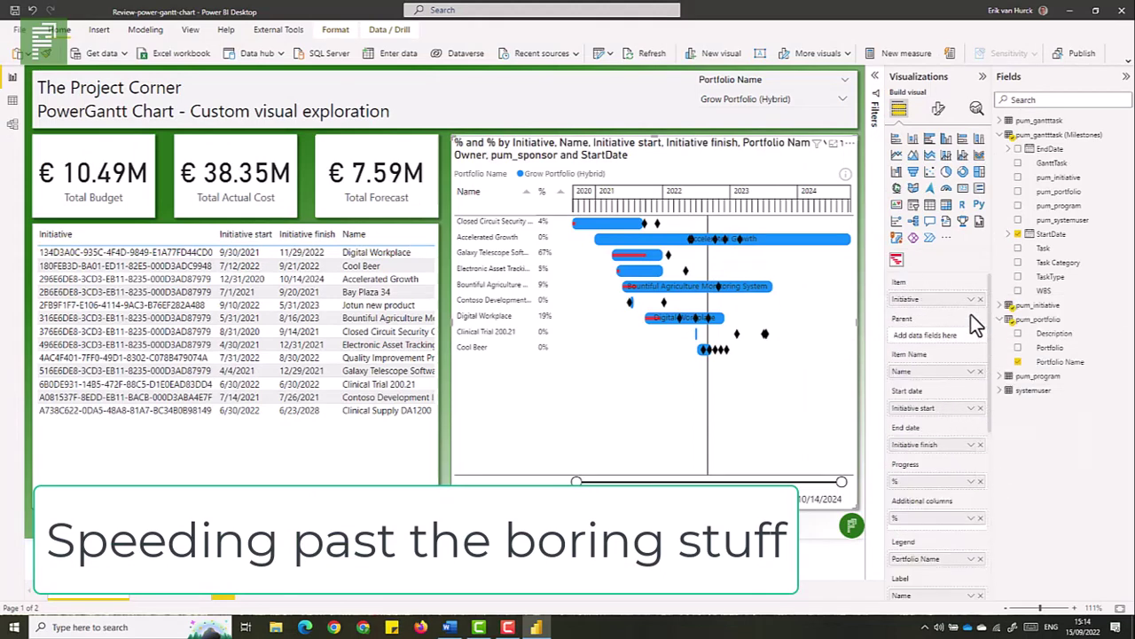
click(970, 408)
click(963, 497)
click(970, 480)
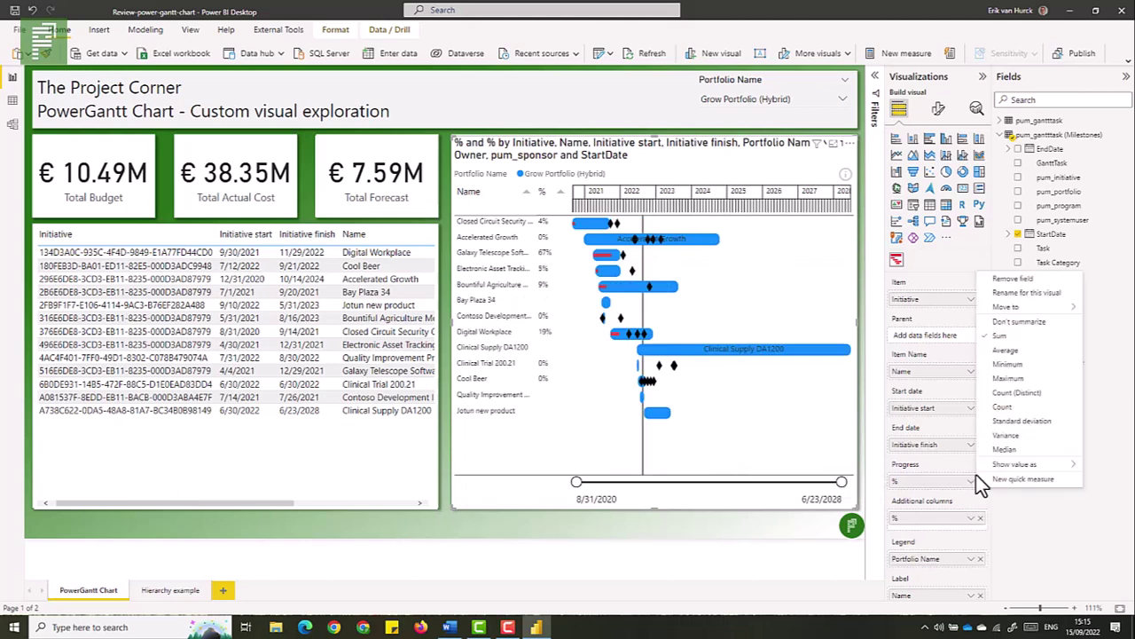
click(970, 517)
click(1014, 533)
Step: Check 'Show items with no data' on the remaining wells: Name, StartDate, Portfolio Name, pum_sponsor
scroll(976, 559, down, 3)
click(970, 500)
click(968, 449)
click(971, 449)
click(970, 485)
key(Escape)
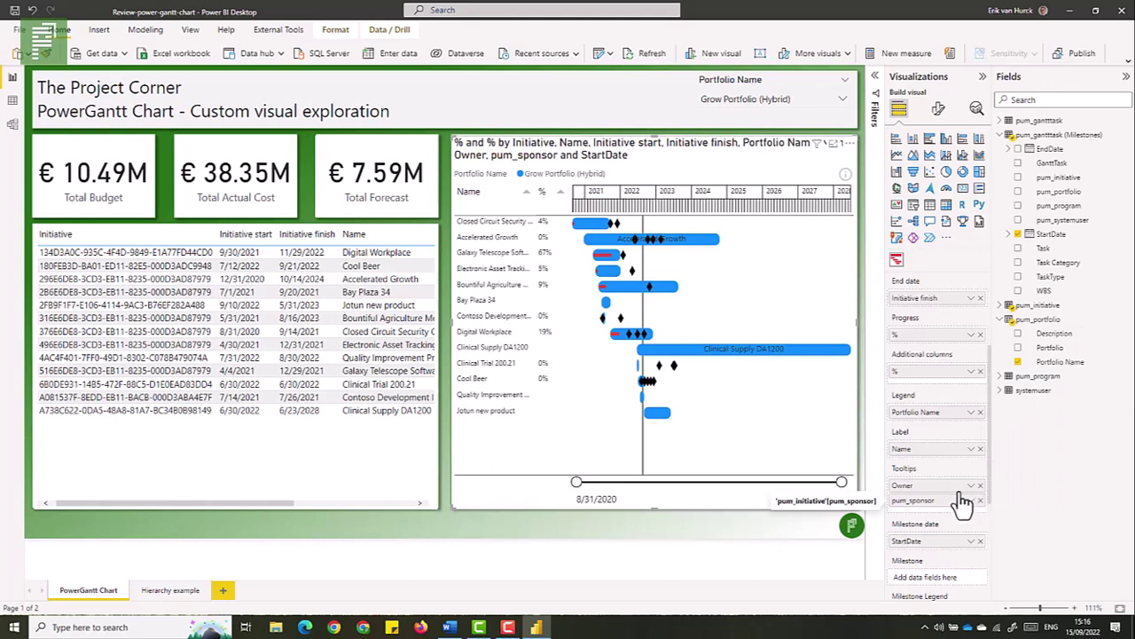
click(970, 500)
click(970, 540)
click(970, 449)
click(971, 412)
click(970, 485)
key(Escape)
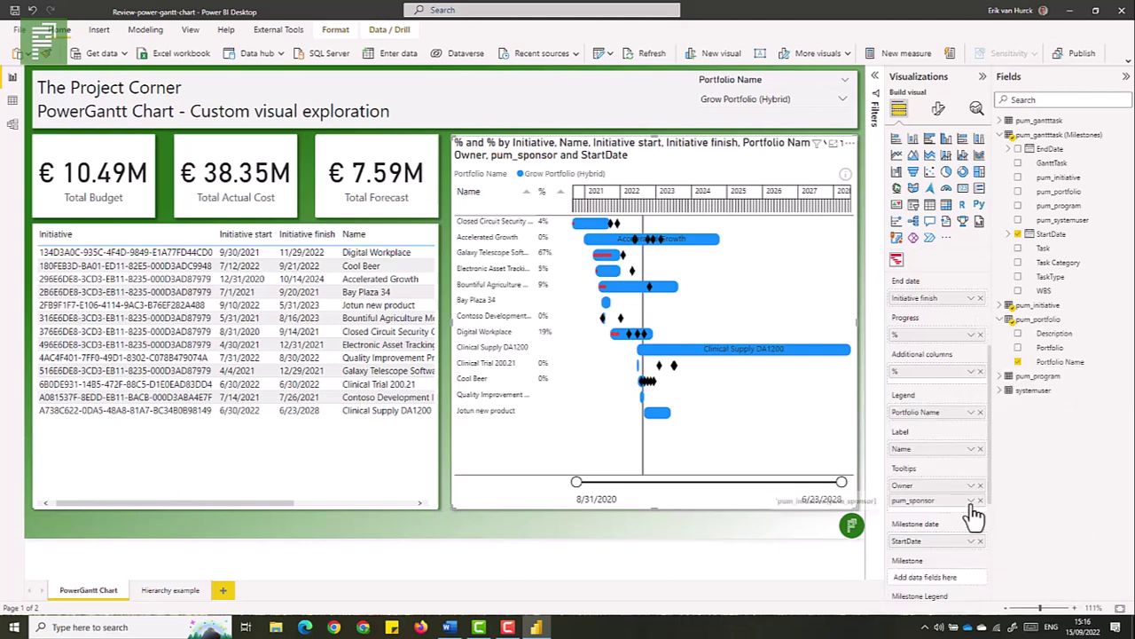
click(971, 500)
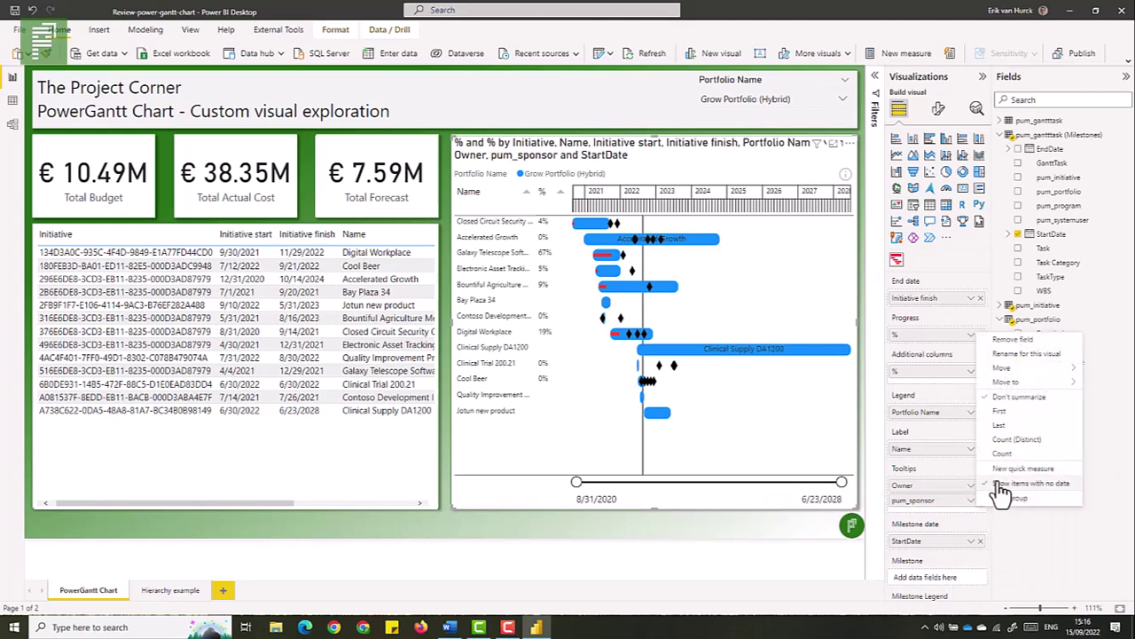
click(941, 513)
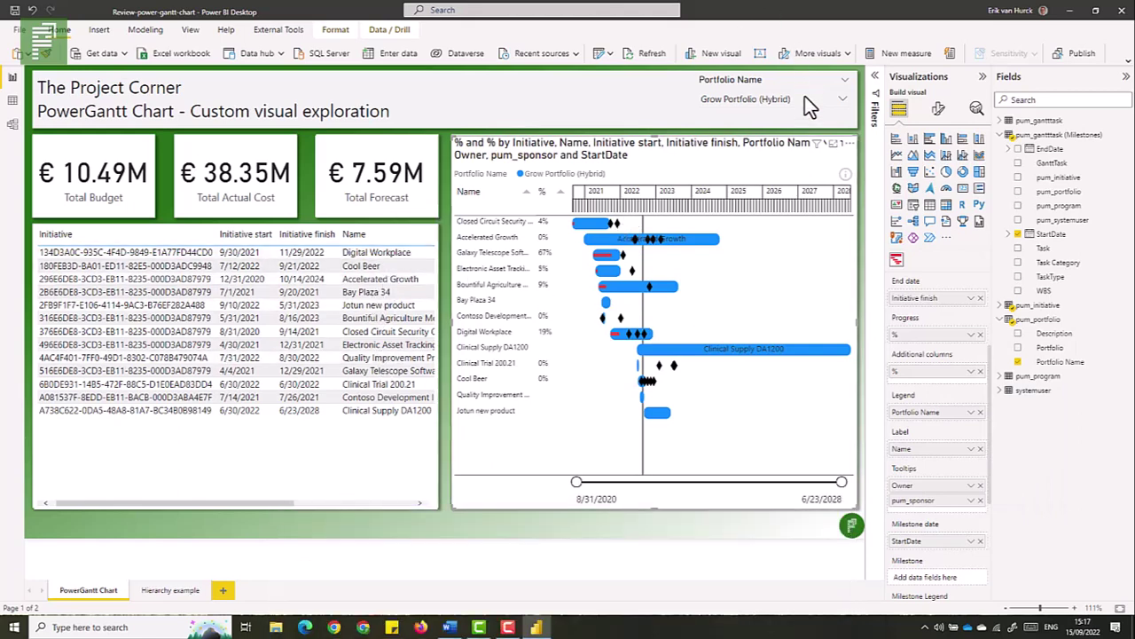
Step: Set the Portfolio Name slicer to All and select the Gantt to view its field wells
click(845, 98)
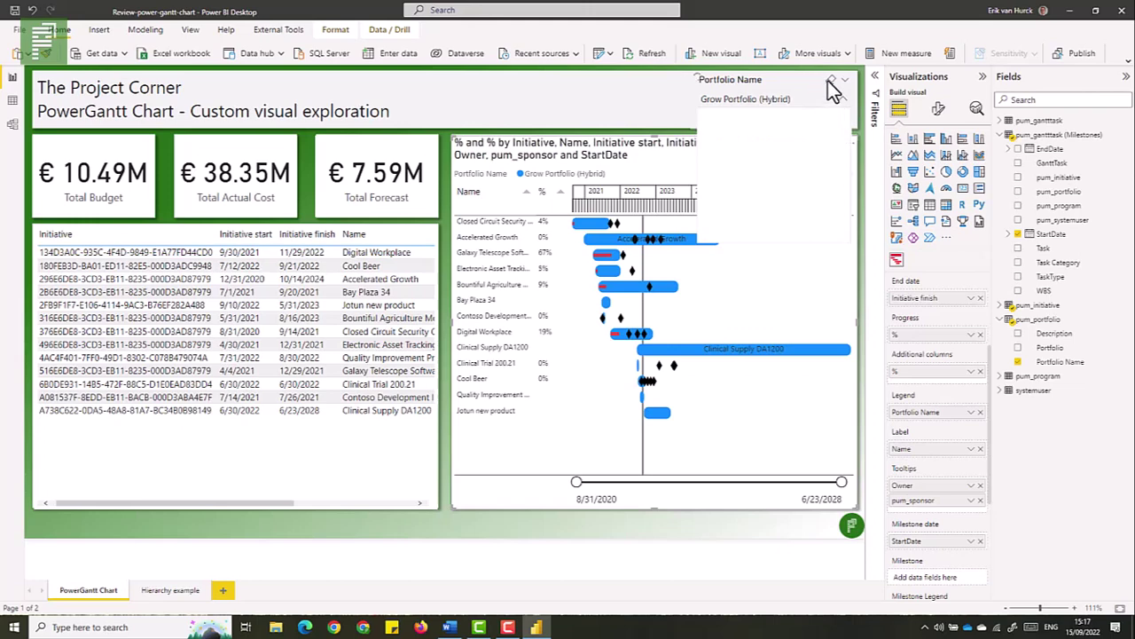
click(831, 80)
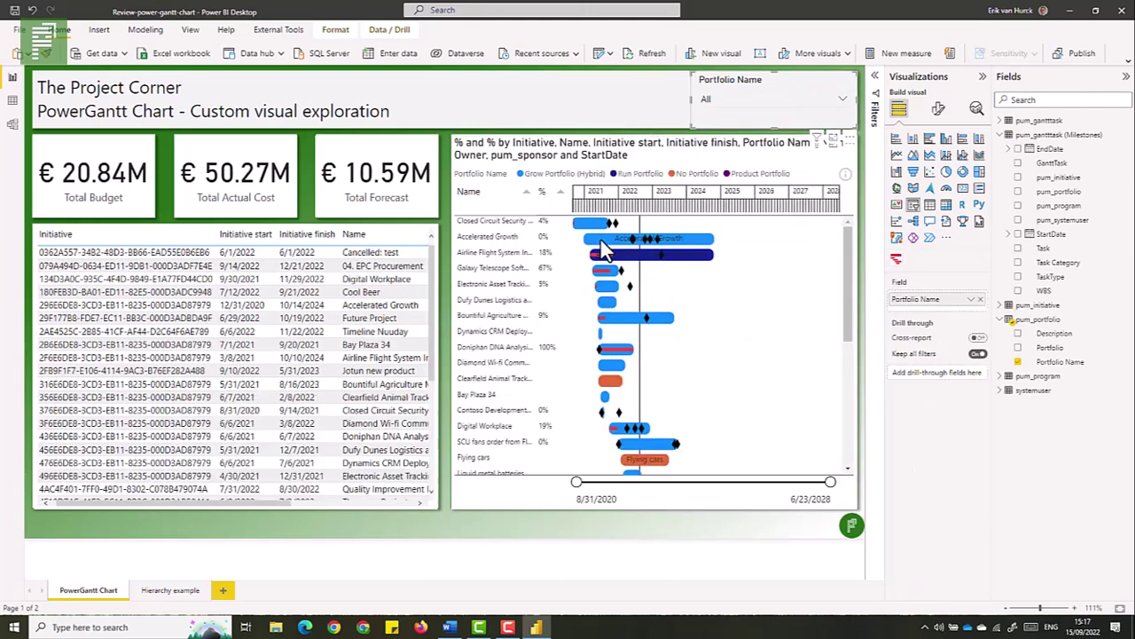
click(619, 277)
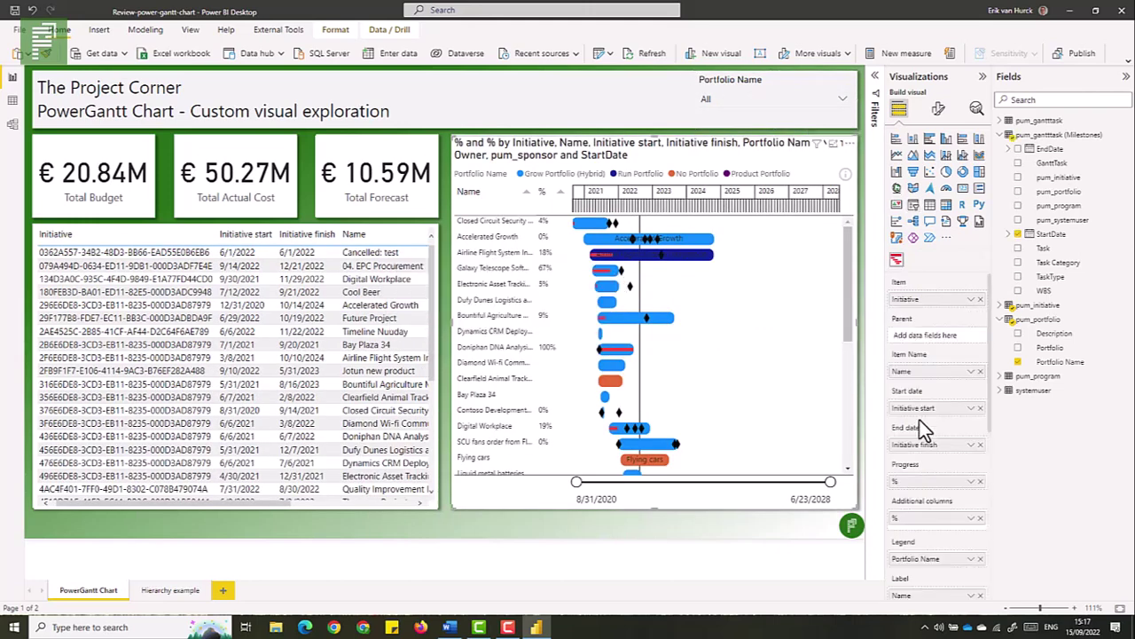
scroll(920, 420, down, 2)
scroll(920, 420, down, 2)
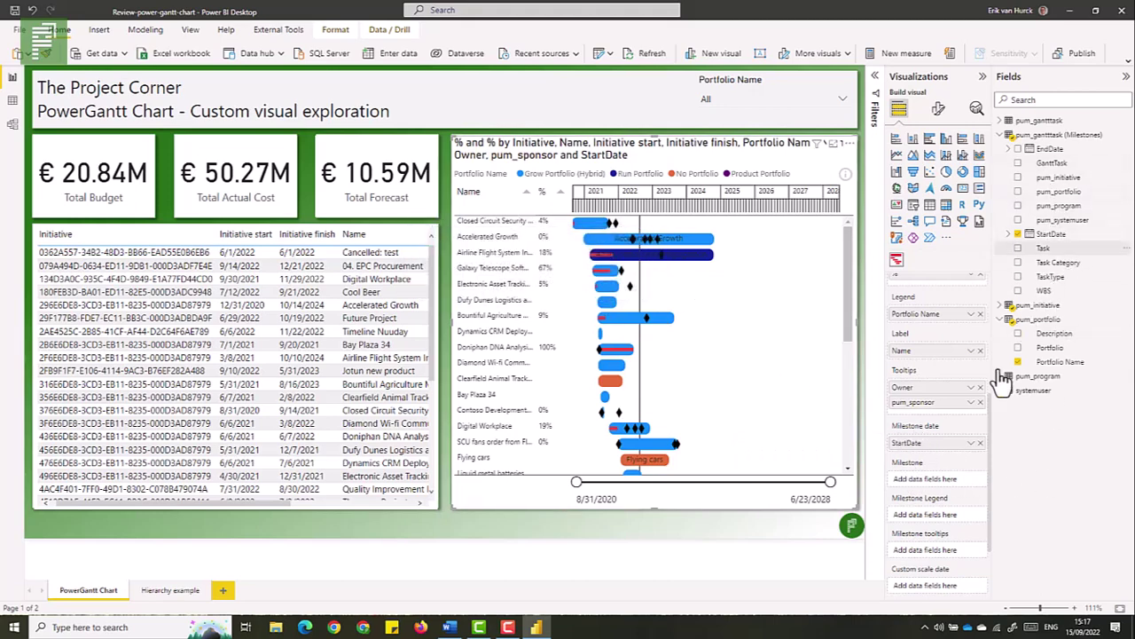
Step: Assign Task to Milestone, Task Category to Milestone Legend, and WBS and TaskType to Milestone tooltips
drag(998, 388, 958, 470)
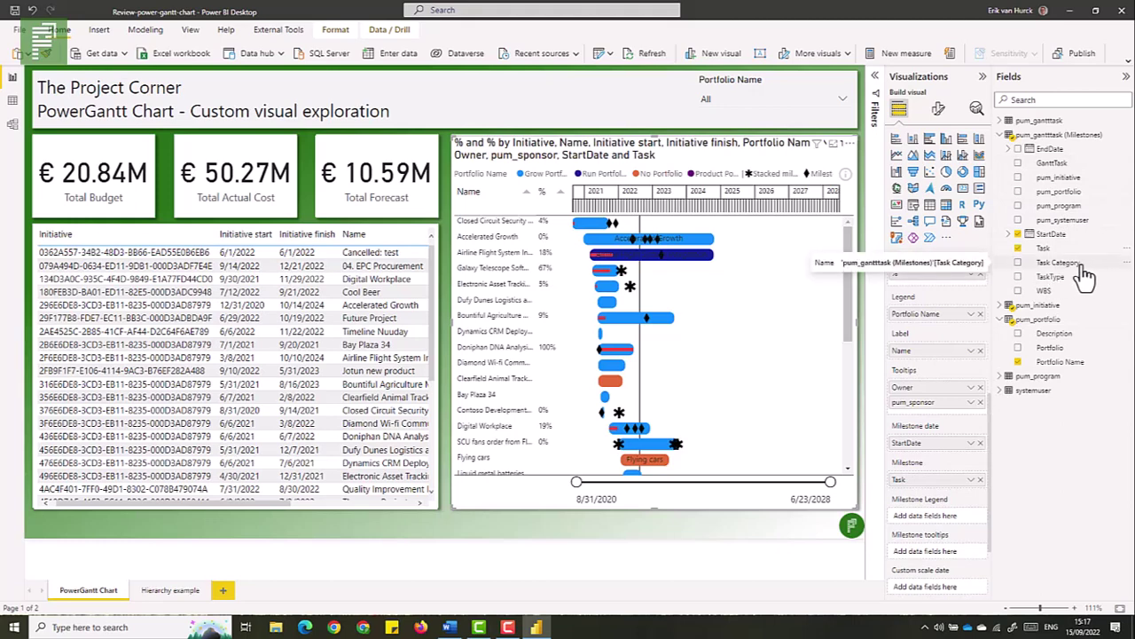
drag(1084, 277, 957, 514)
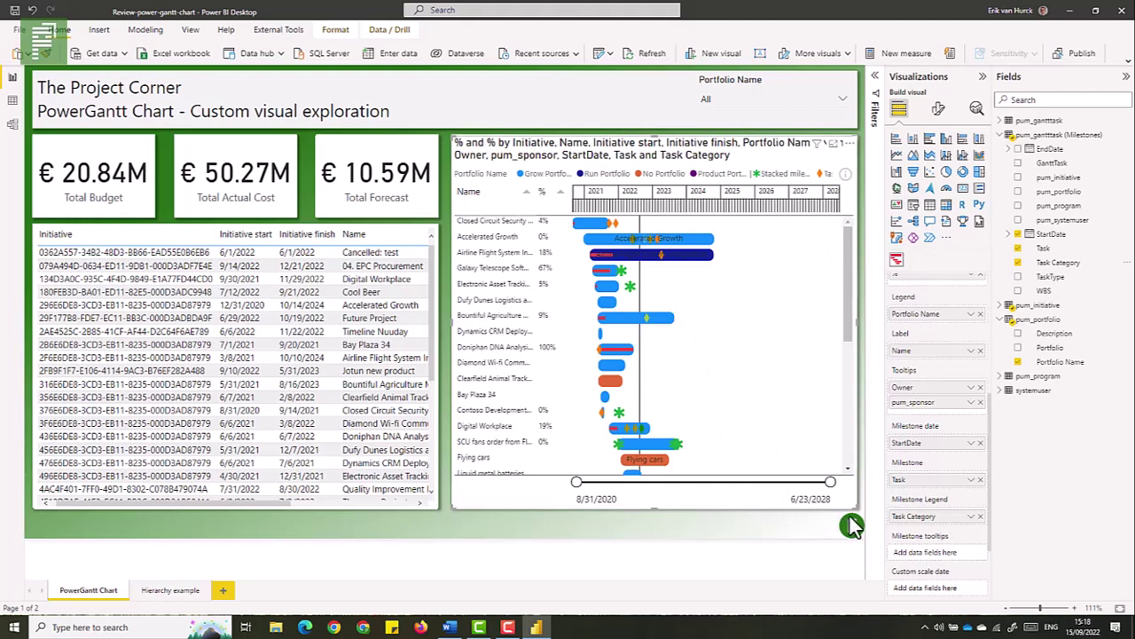
drag(1045, 305, 934, 554)
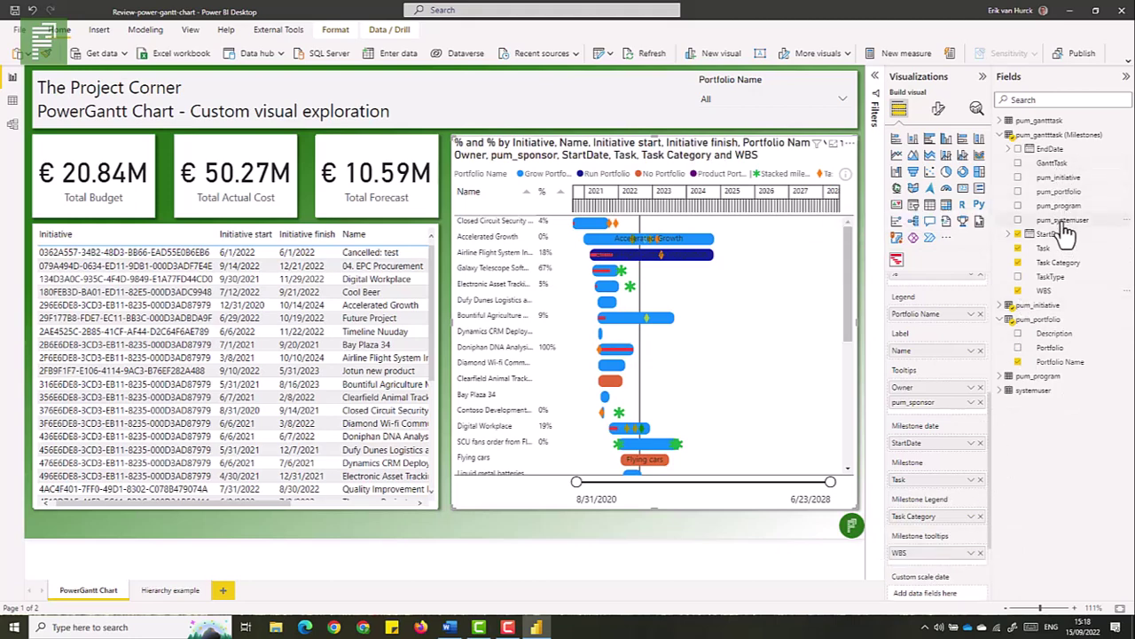
drag(1044, 290, 919, 567)
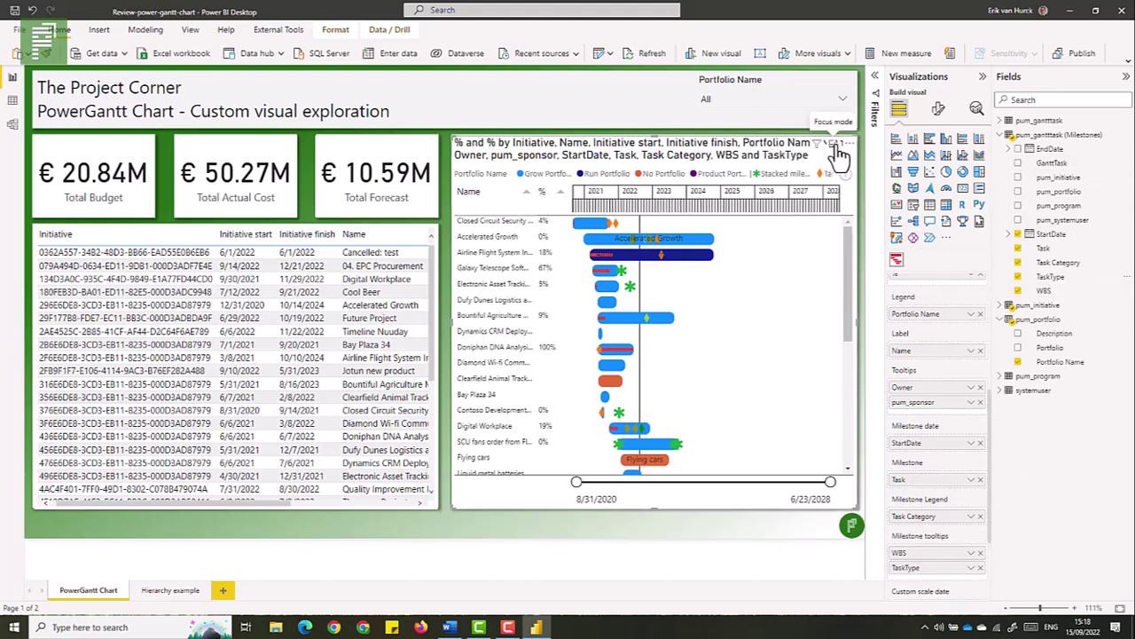
Step: Show the Gantt in Focus mode and inspect milestone tooltips and the legend's milestone categories
click(834, 144)
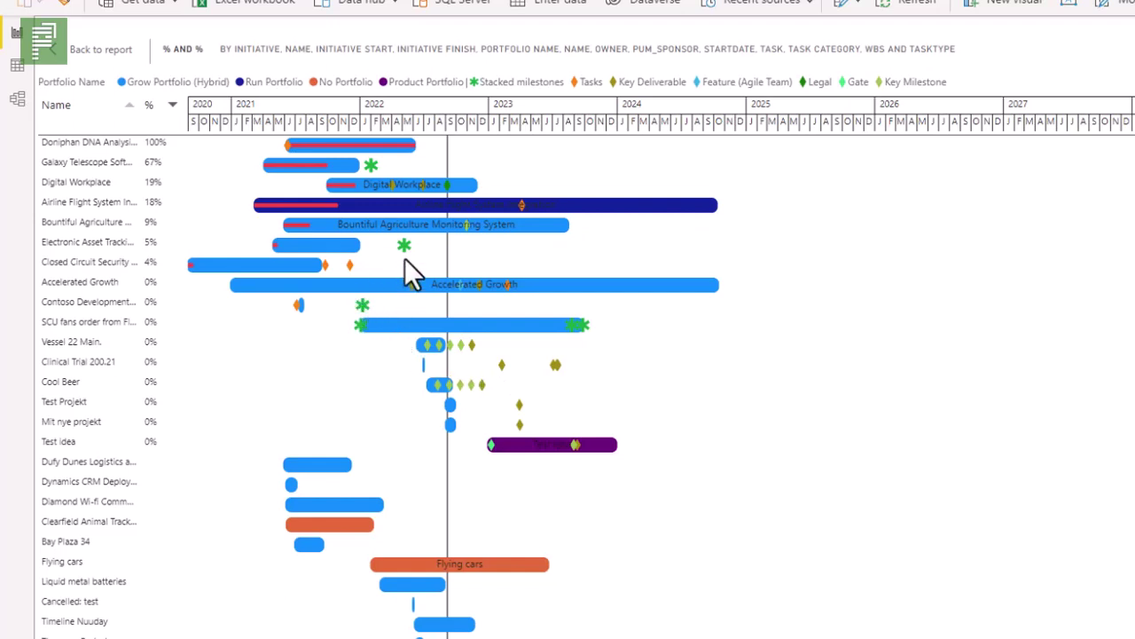
mouse_move(403, 242)
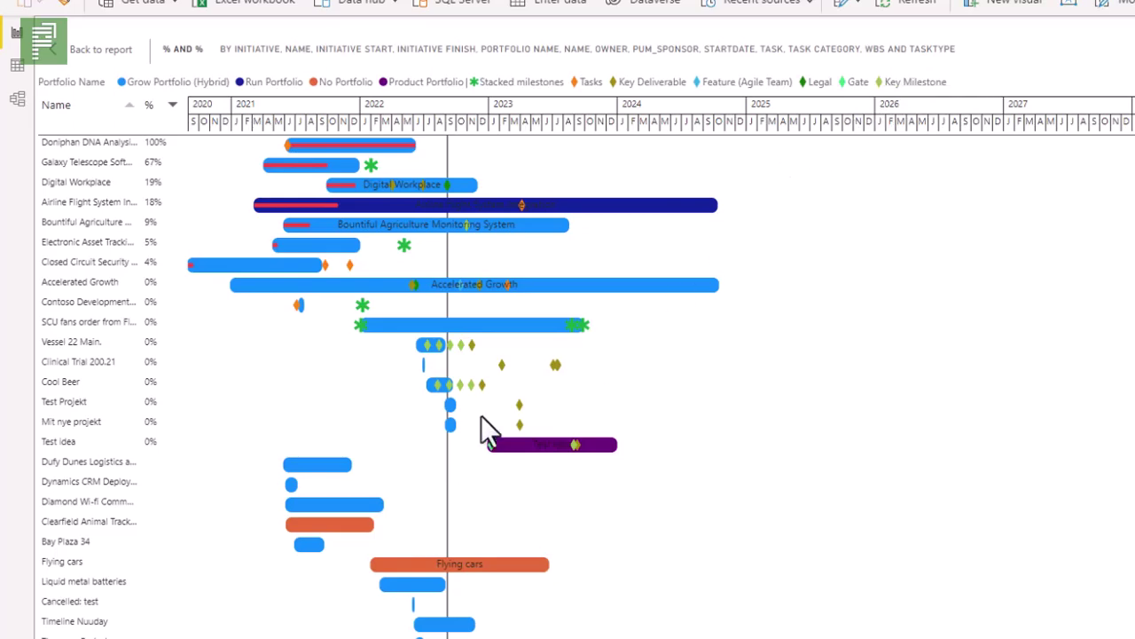
mouse_move(519, 404)
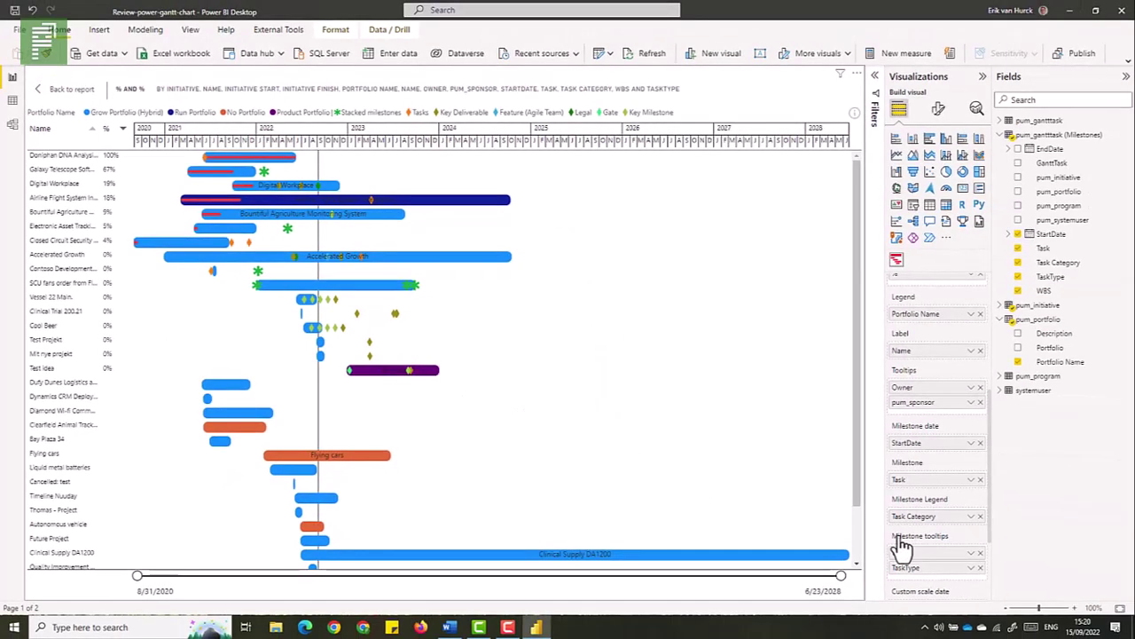
drag(903, 545, 909, 543)
scroll(934, 509, down, 3)
scroll(936, 524, down, 1)
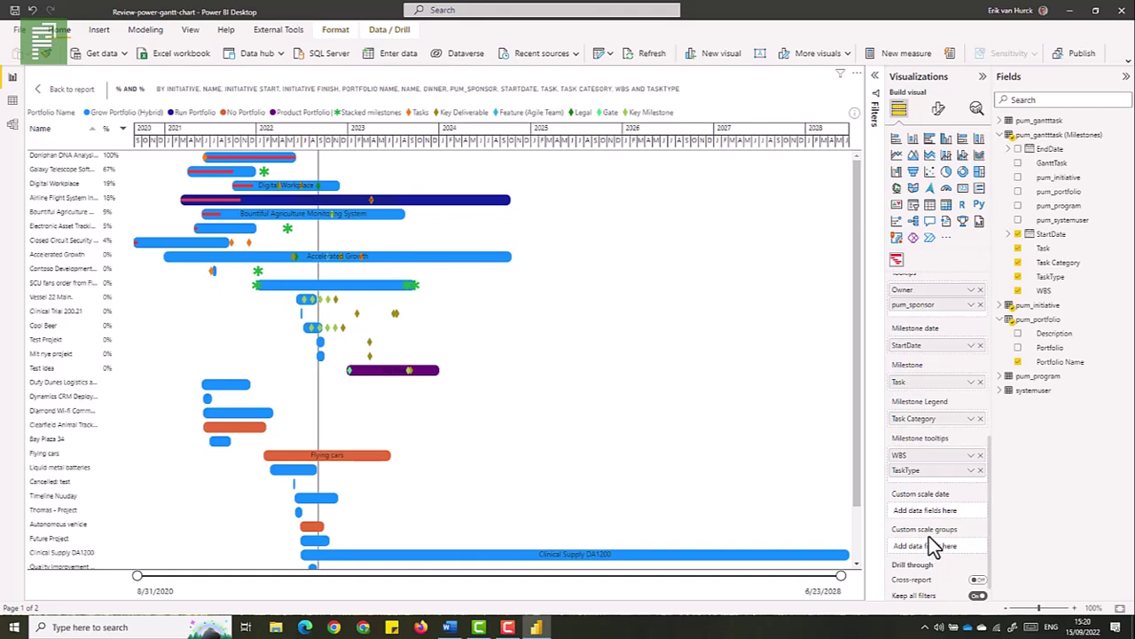
scroll(929, 536, up, 10)
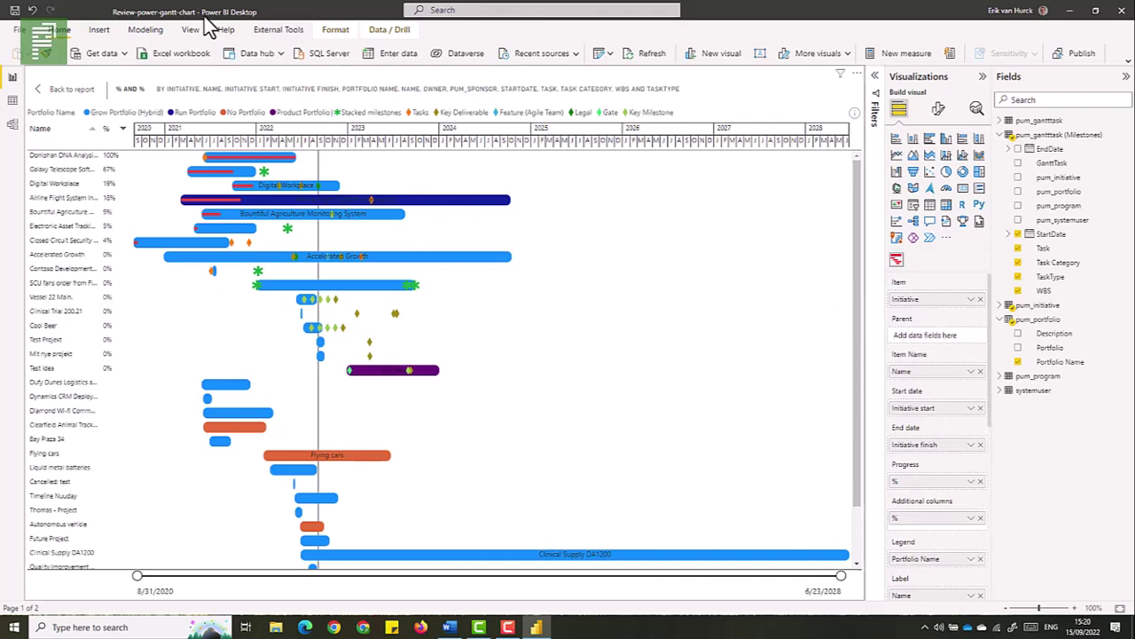
Step: Go back to the report, open the Hierarchy example page and select its Gantt chart
click(83, 92)
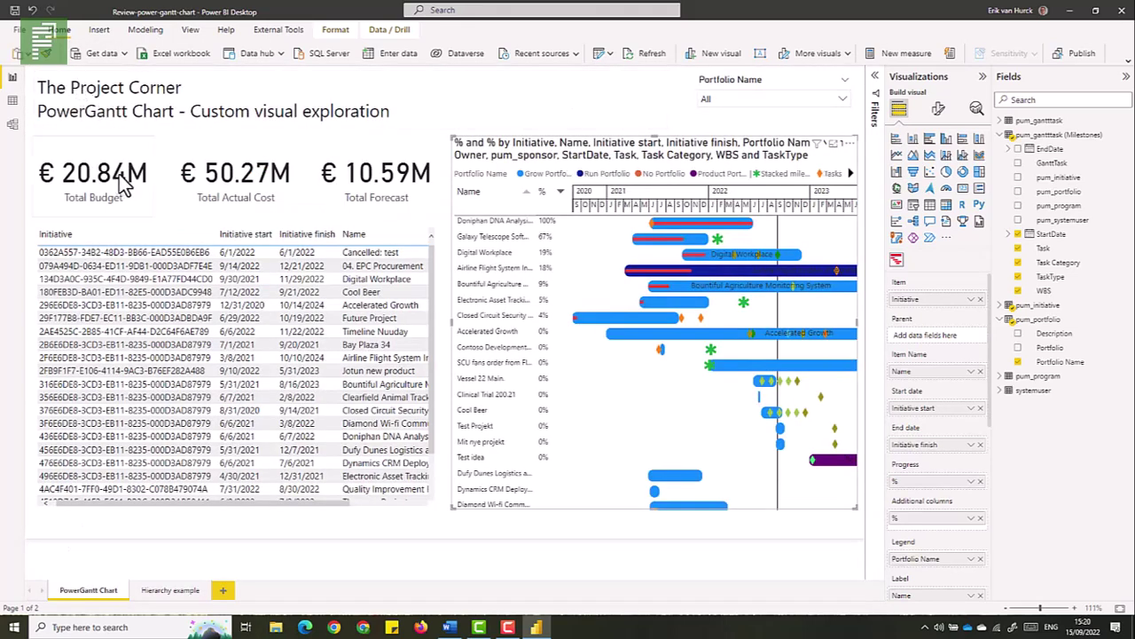
click(175, 595)
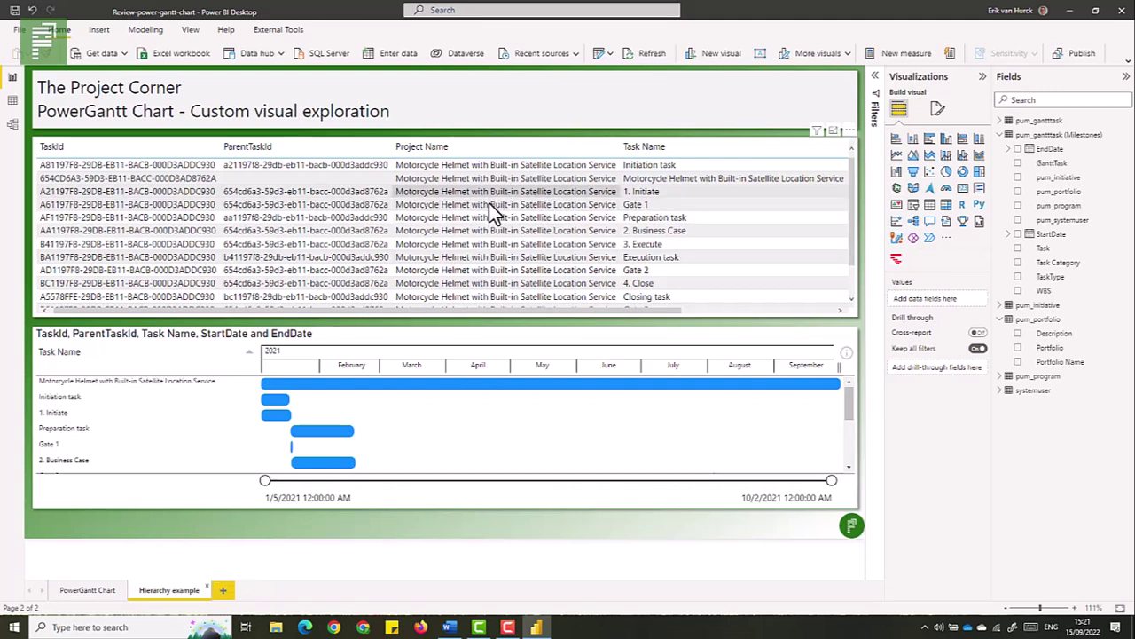
click(210, 493)
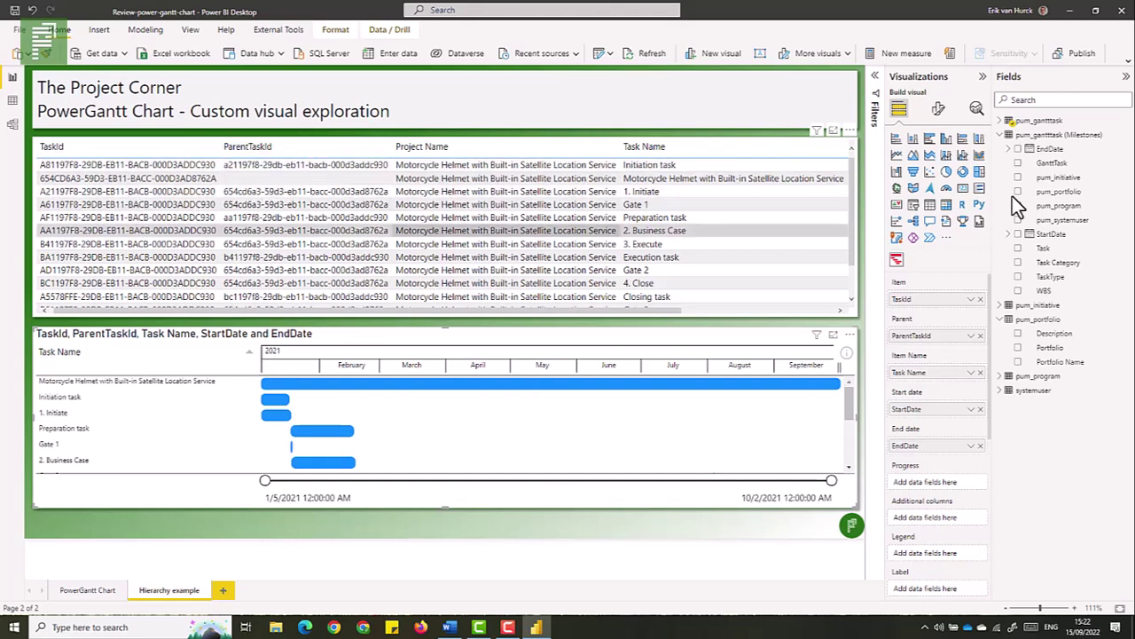
Step: Set the uppercase ParentTaskId field from pum_gantttask as the Gantt's parent
click(1003, 135)
click(1004, 122)
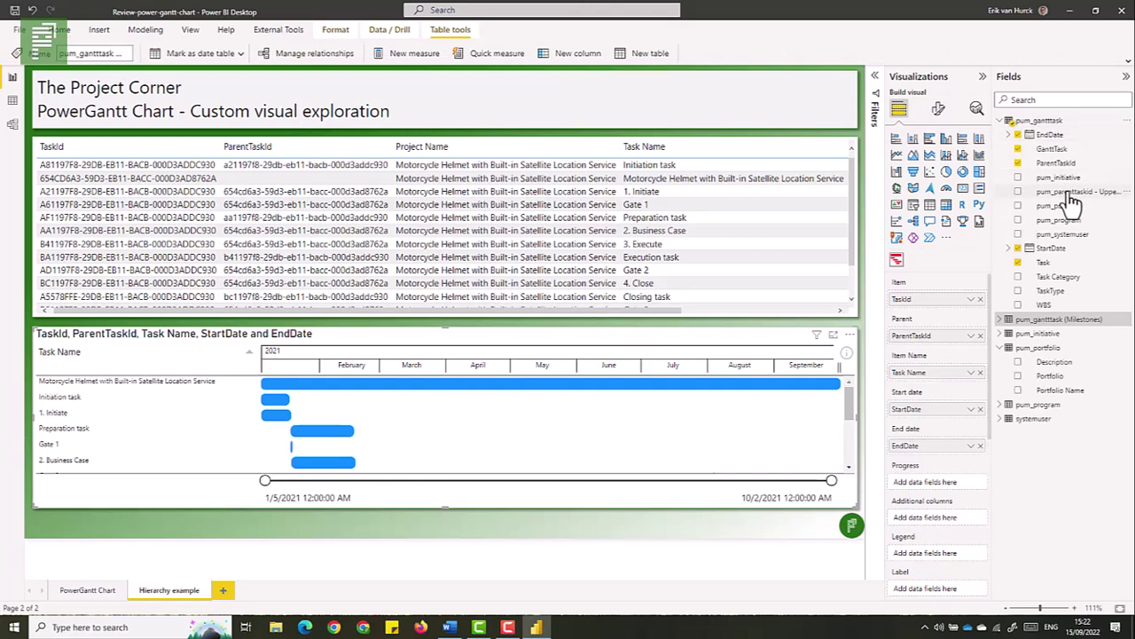
drag(1069, 194, 946, 337)
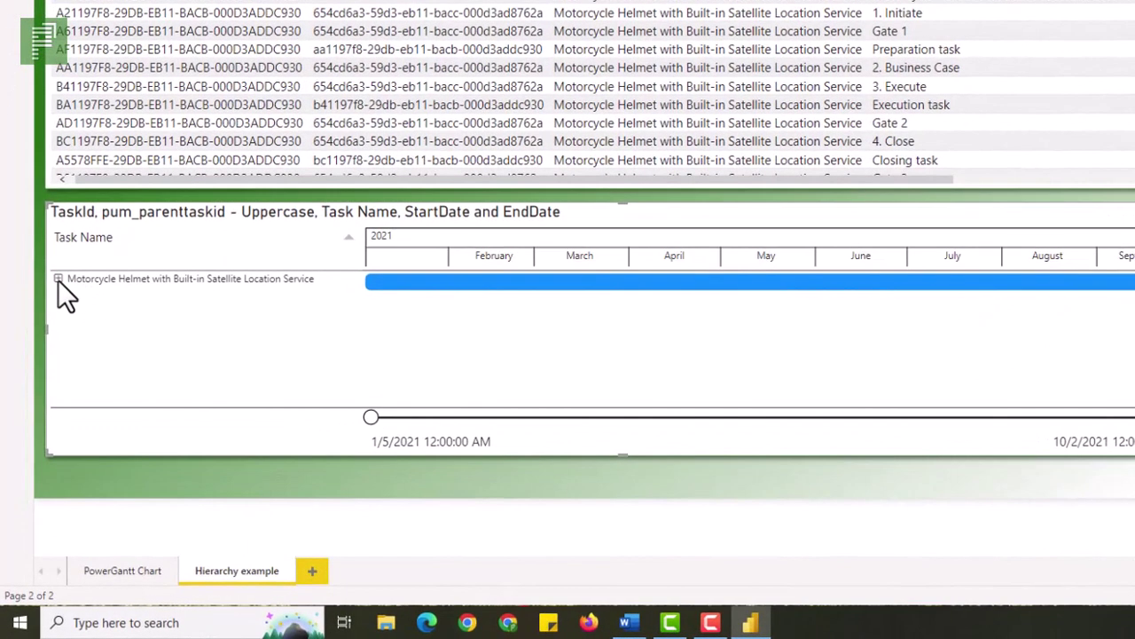
Step: Expand Motorcycle Helmet, 3. Execute and 1. Initiate to reveal their child tasks
click(58, 279)
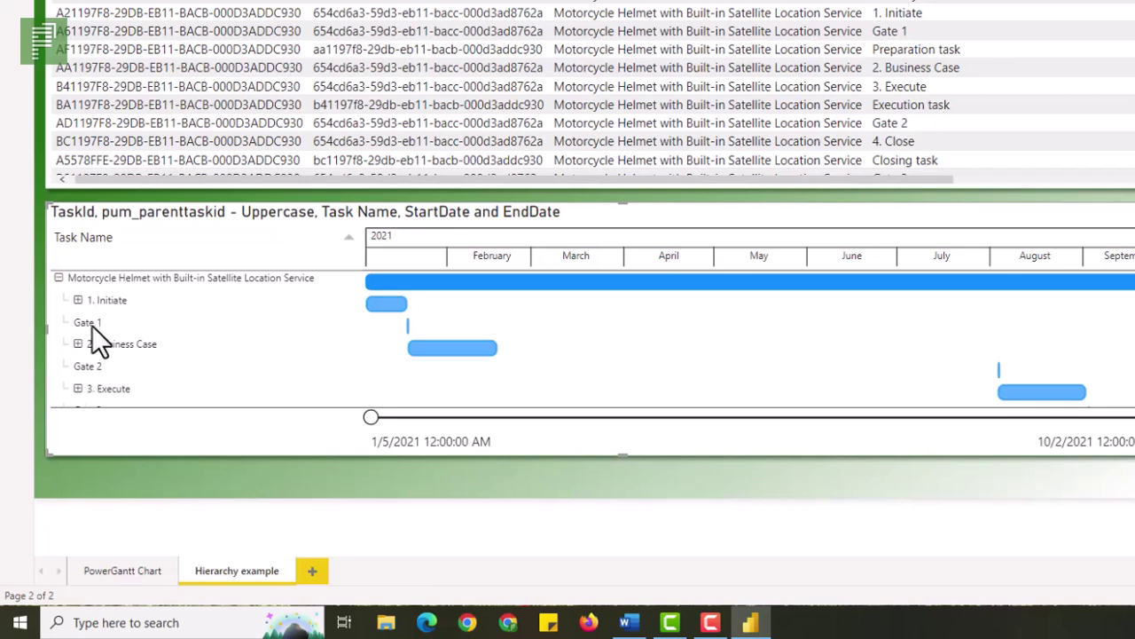
scroll(85, 346, down, 2)
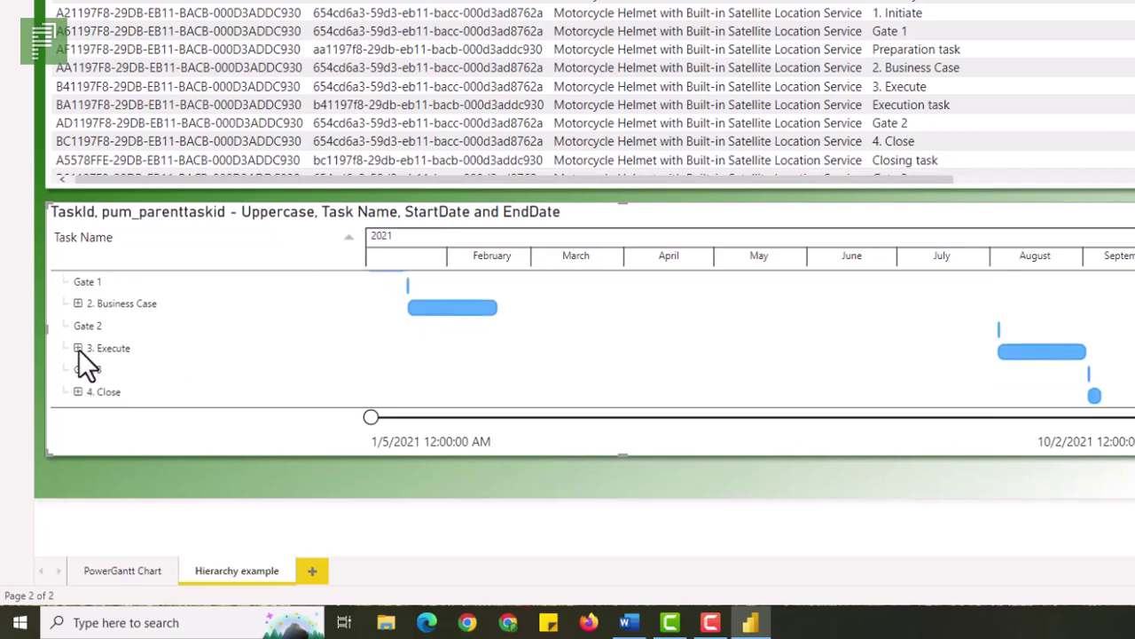
click(78, 348)
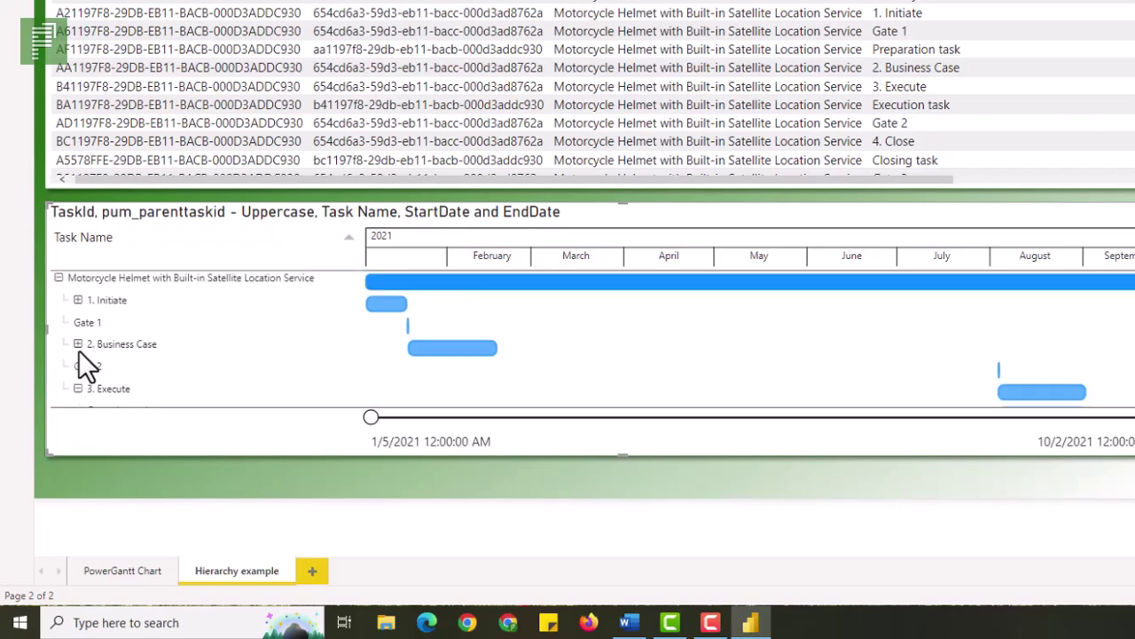
click(78, 300)
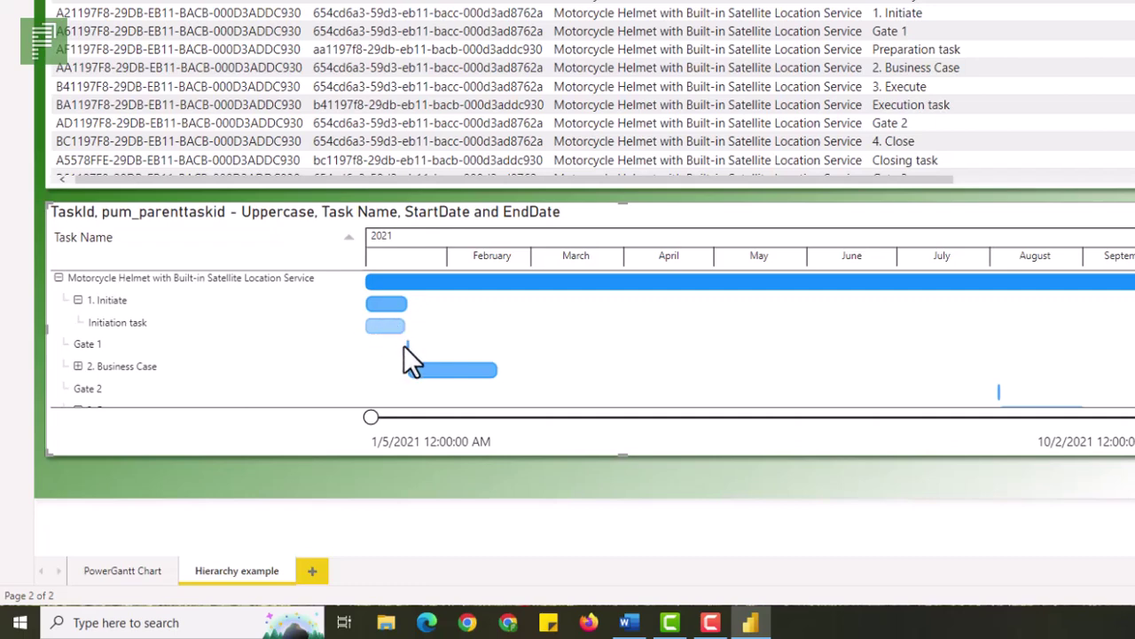
mouse_move(373, 304)
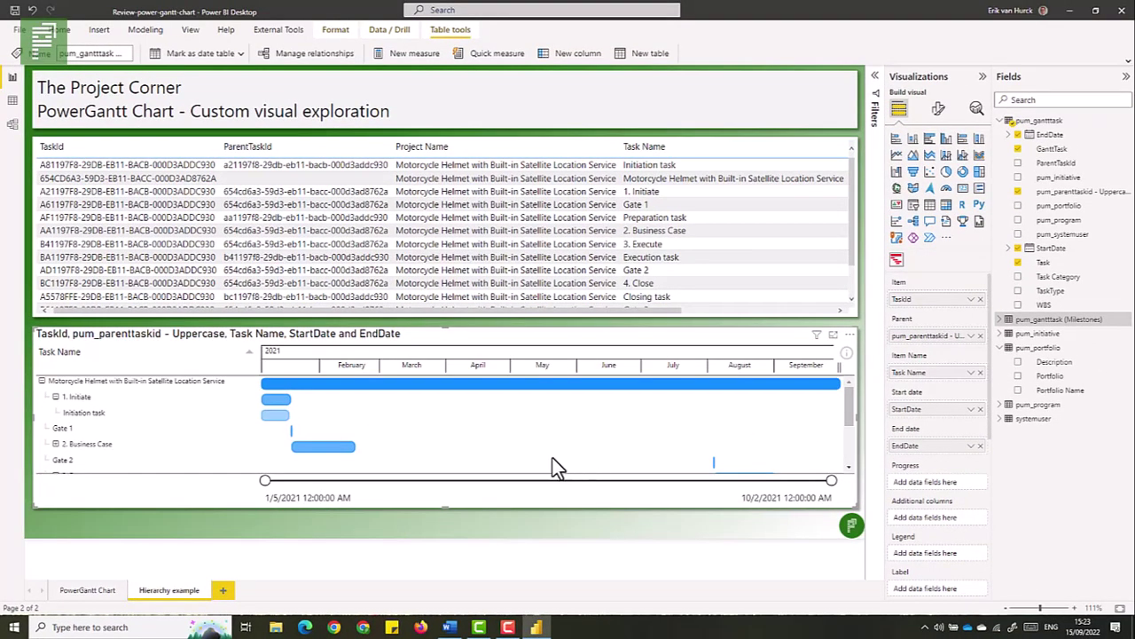
Step: Open the PowerGantt Chart page, show the Gantt in Focus mode, adjust its date range, and open Format visual
click(86, 592)
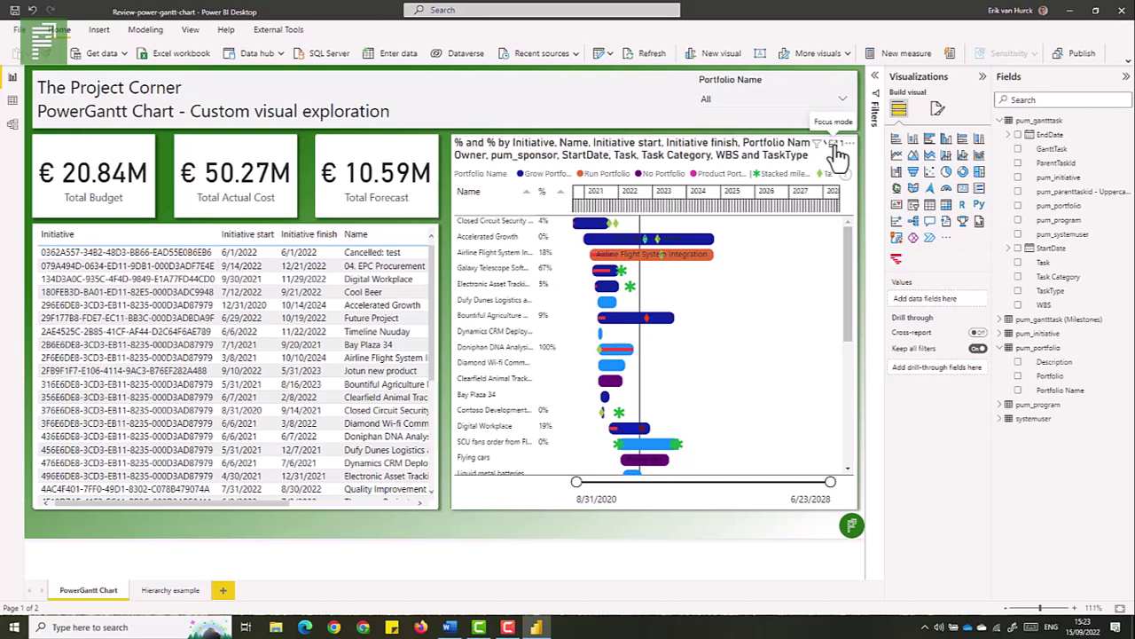
click(835, 145)
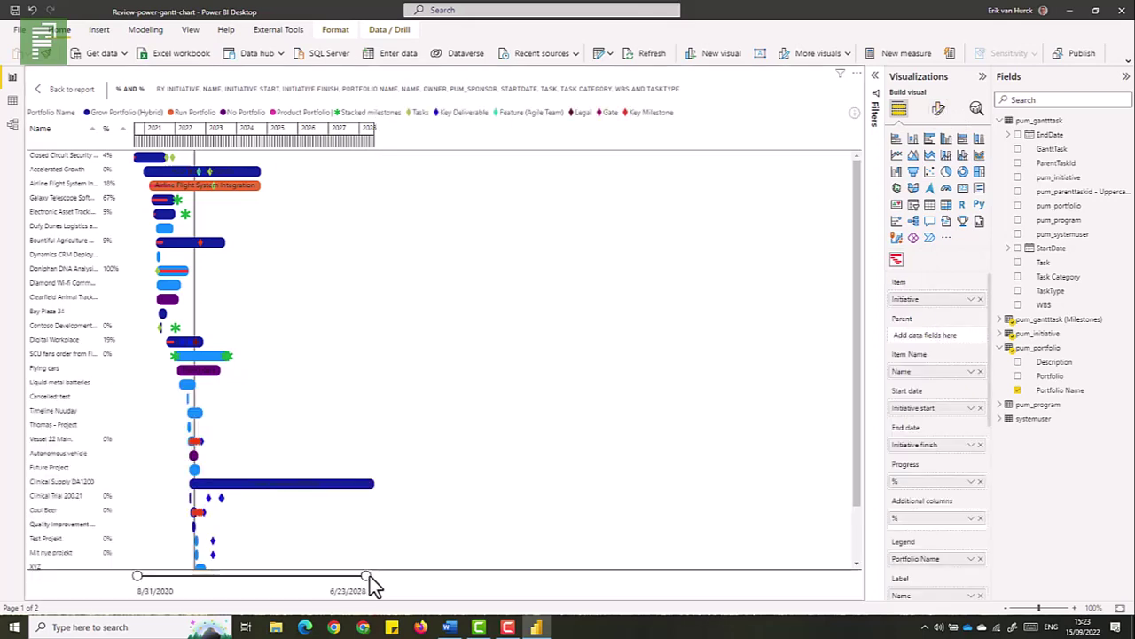
drag(365, 577, 856, 582)
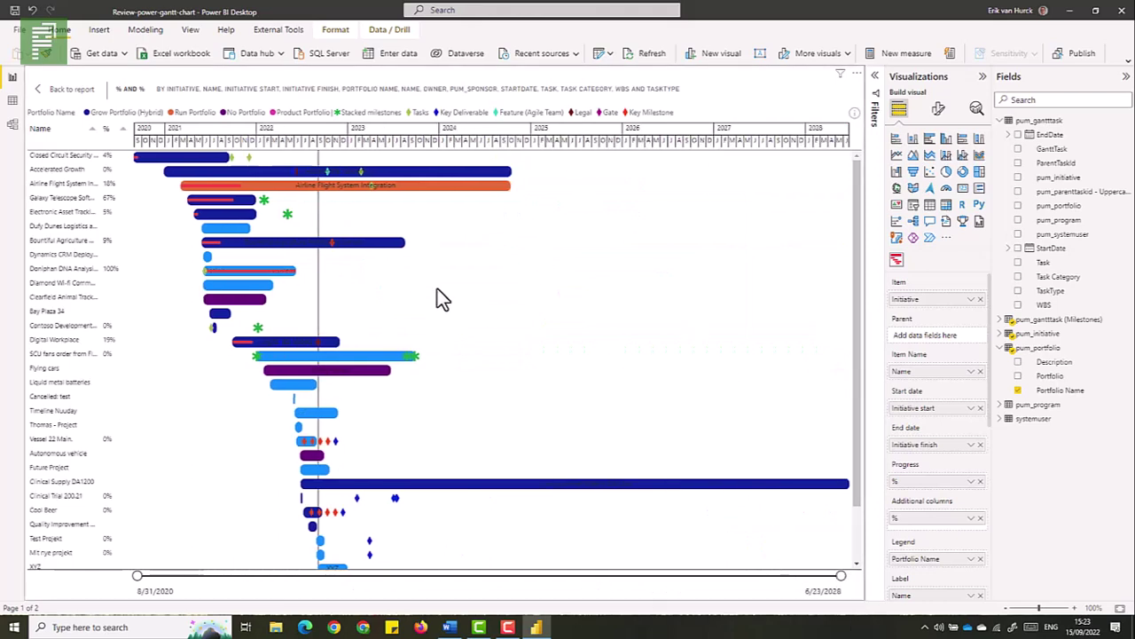
click(937, 108)
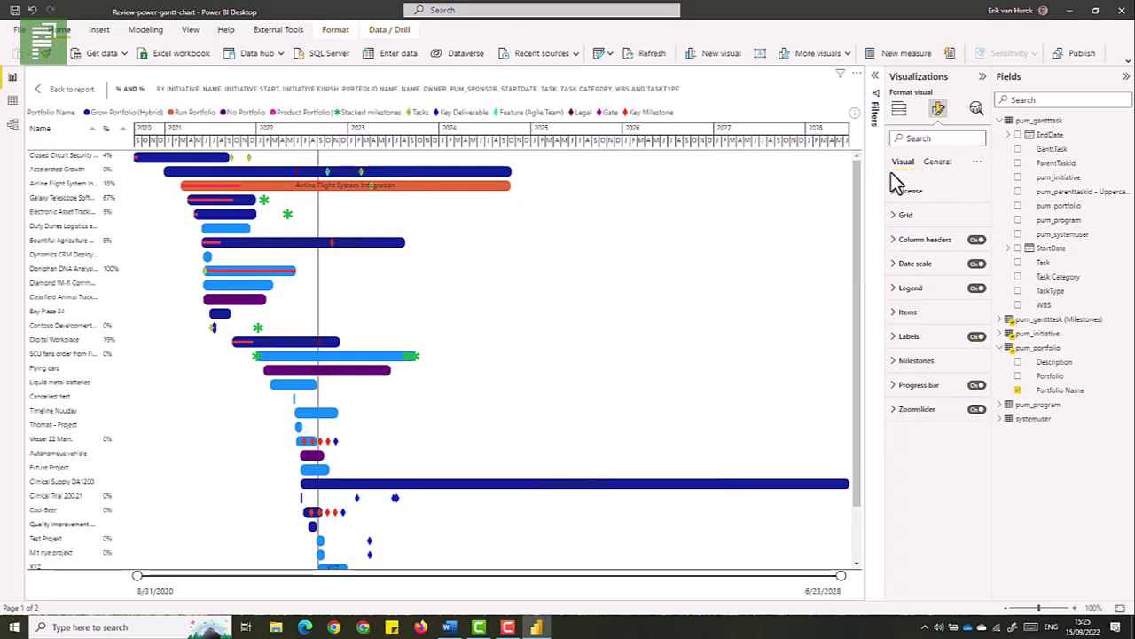
Step: In the Gantt's Grid settings, turn Vertical grid off and Horizontal grid on
click(900, 216)
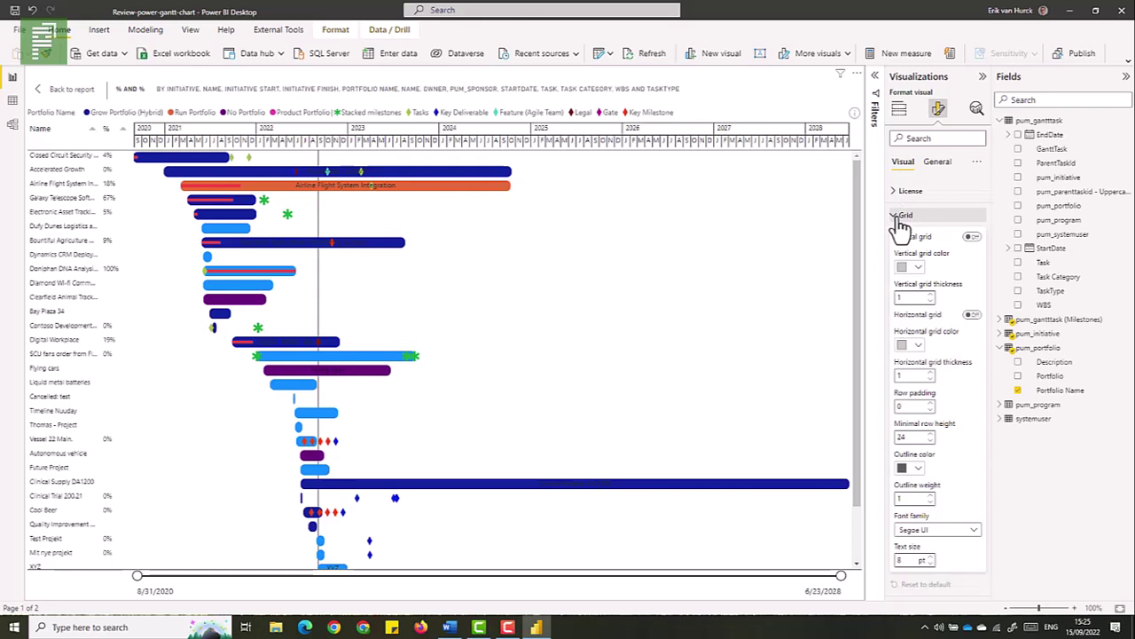
click(972, 238)
click(972, 238)
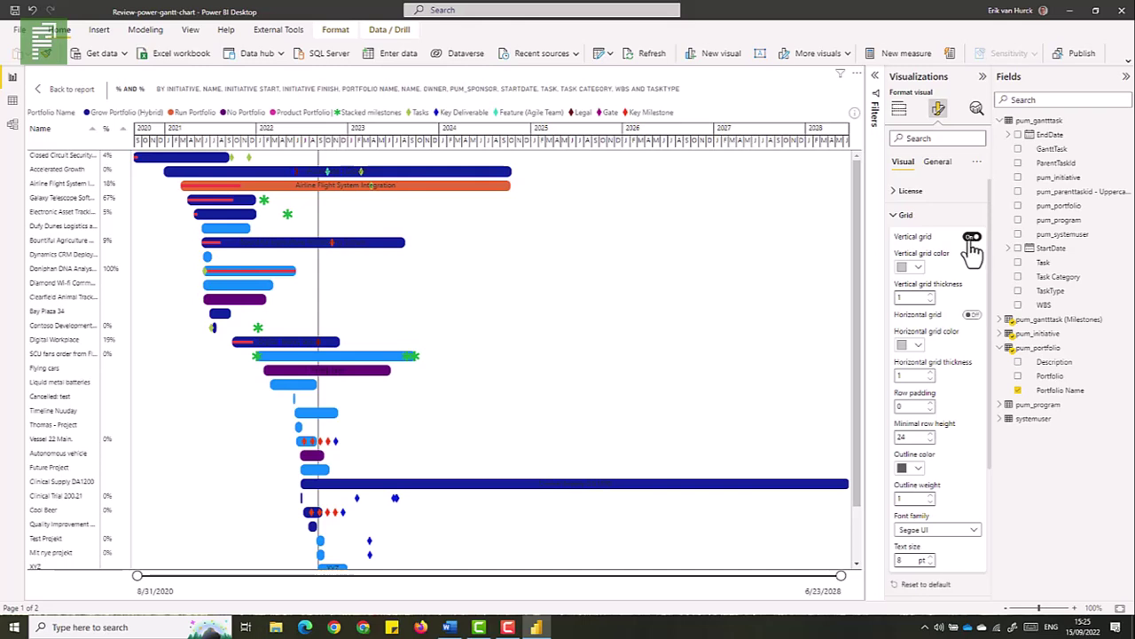
click(972, 238)
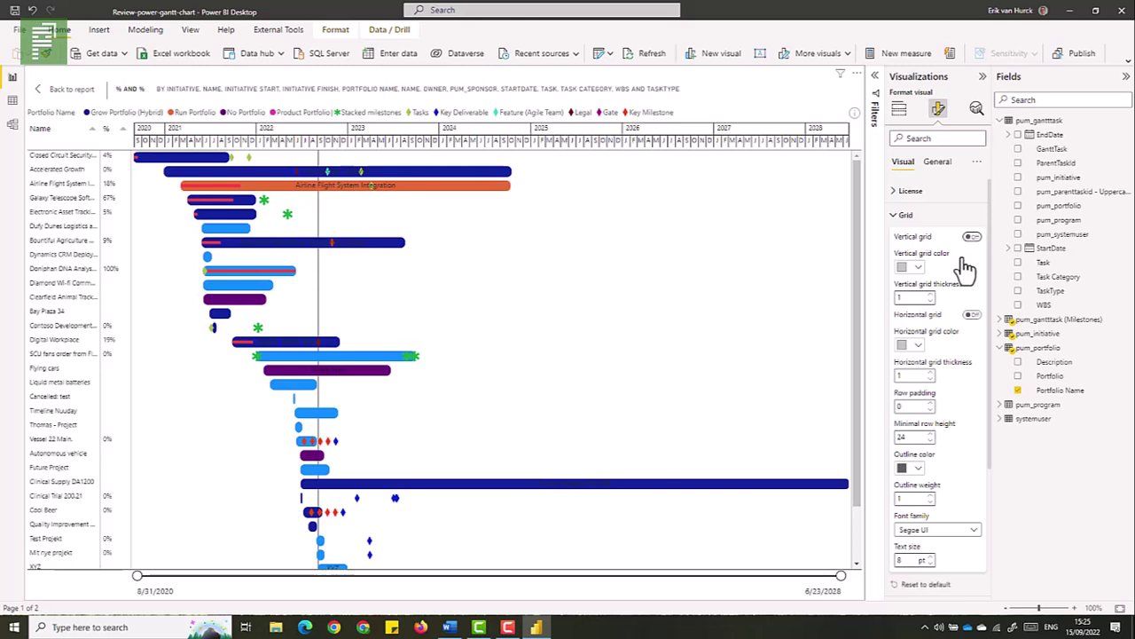
click(971, 315)
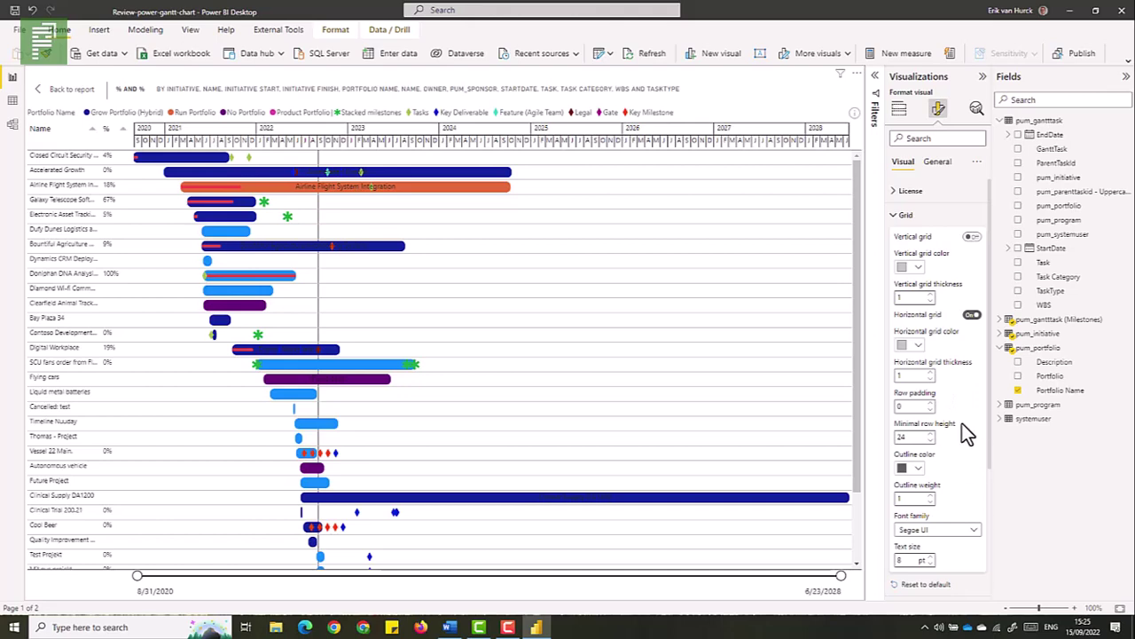
scroll(958, 450, down, 3)
scroll(955, 440, up, 3)
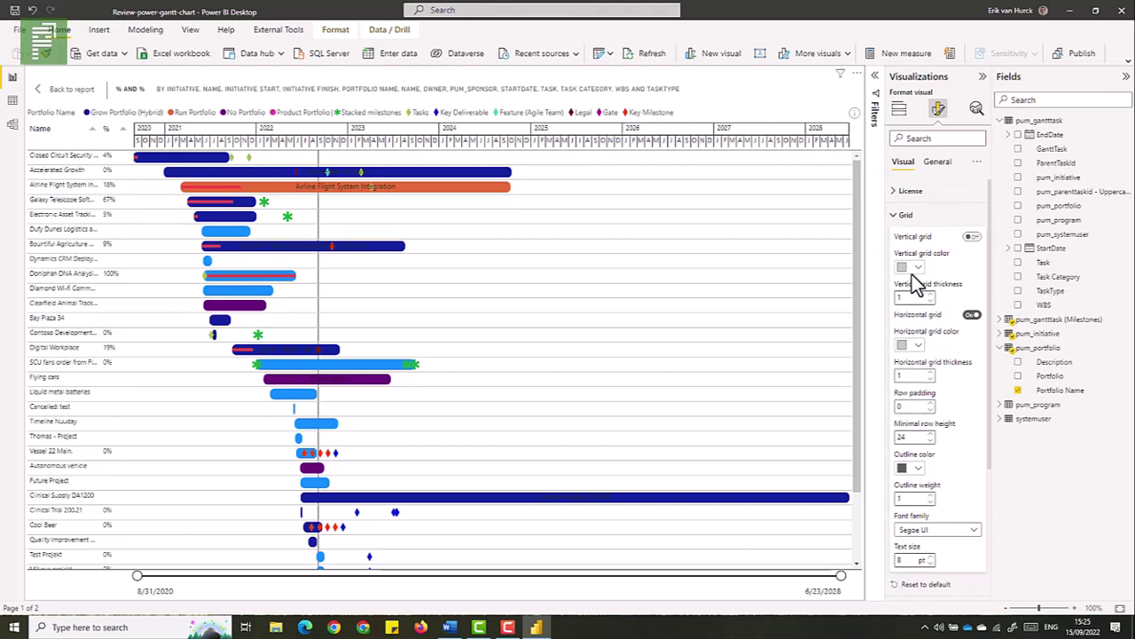
click(906, 217)
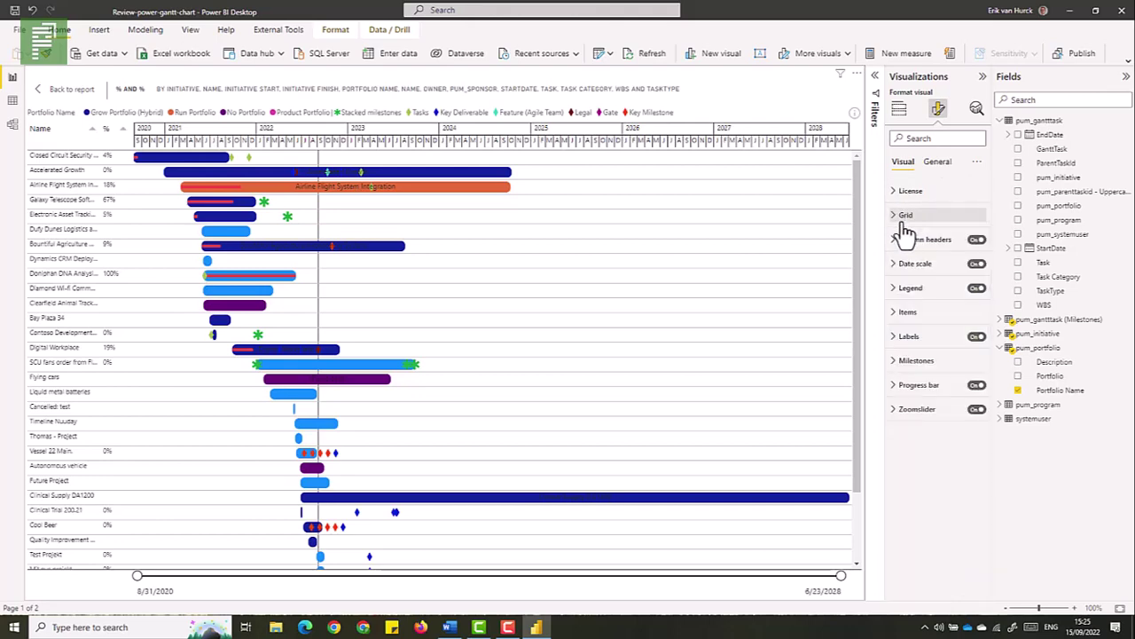
Step: Set the Gantt date scale type to Year-Quarter
click(901, 249)
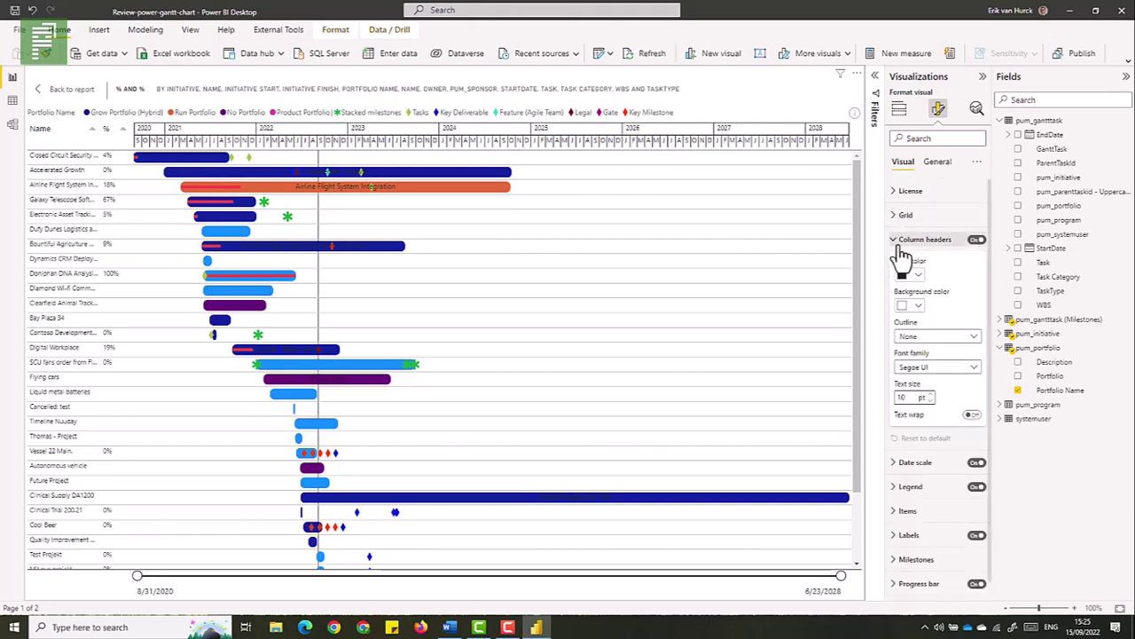
click(900, 249)
click(901, 263)
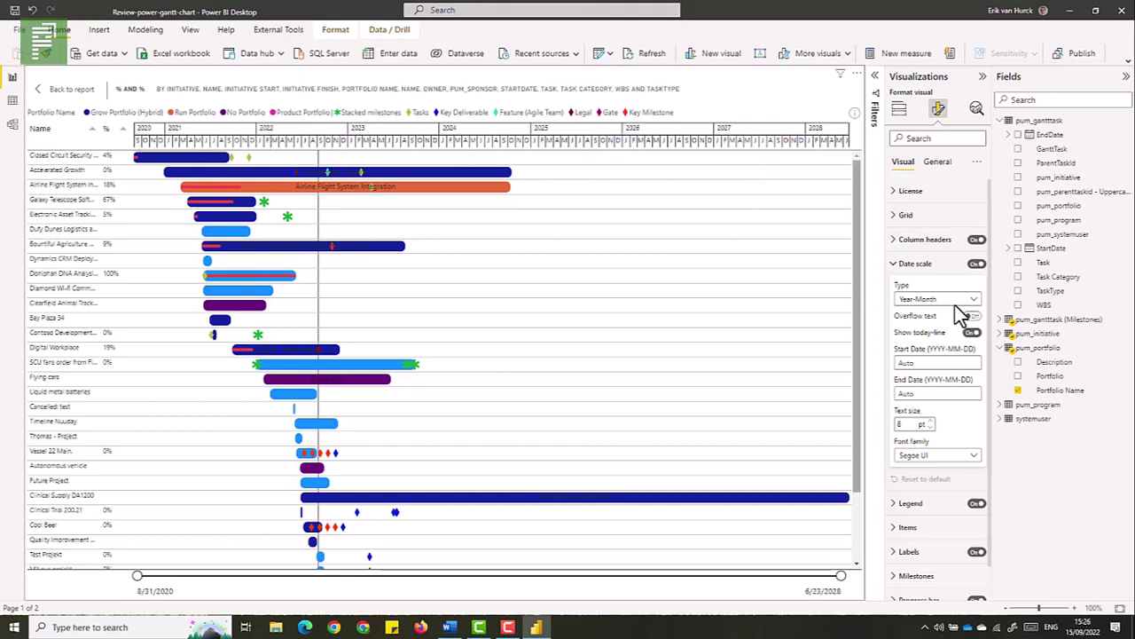
click(948, 306)
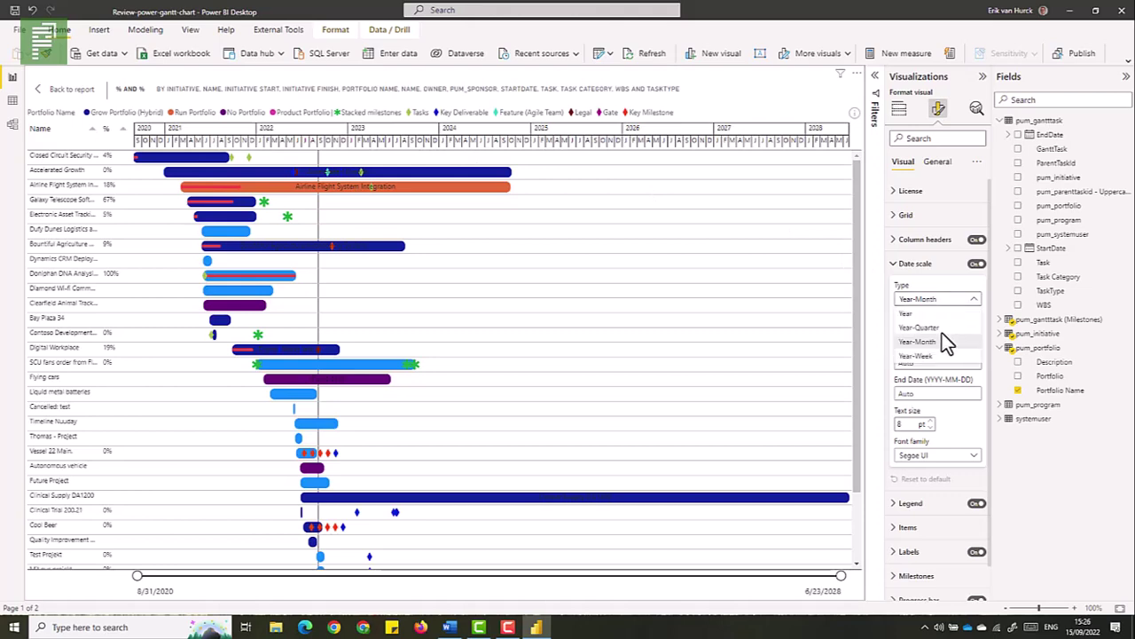
click(938, 328)
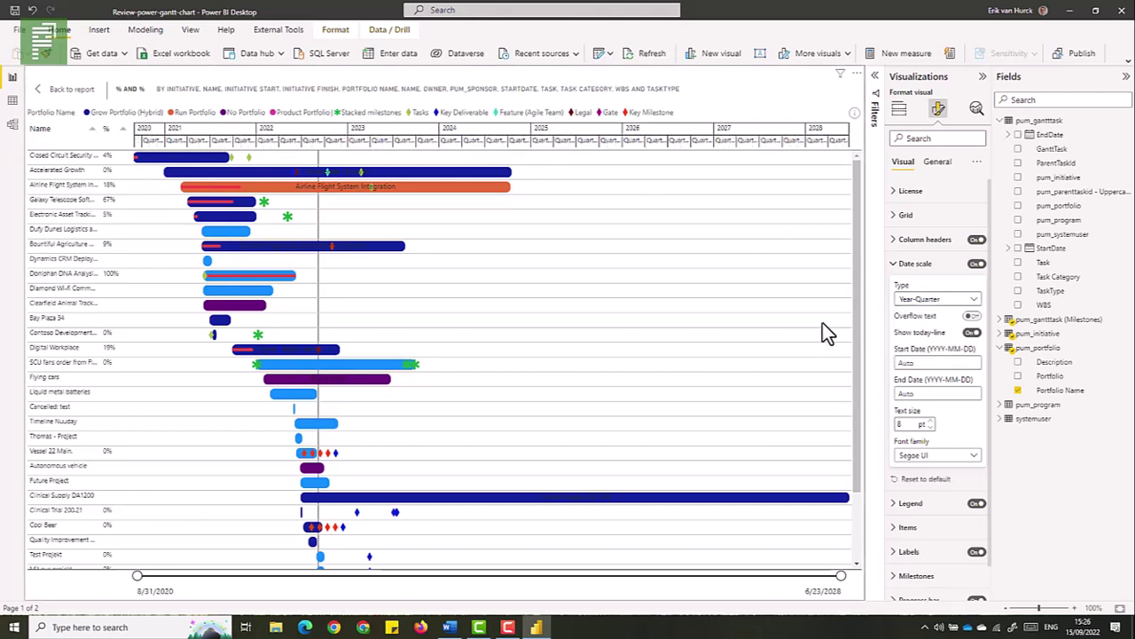
click(919, 302)
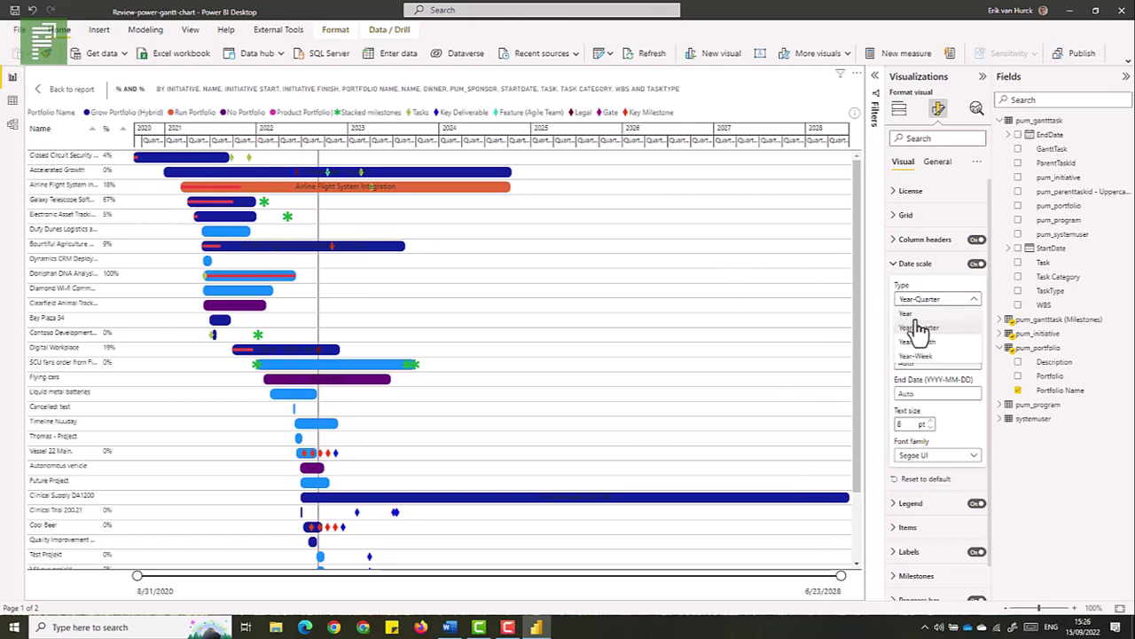
click(919, 326)
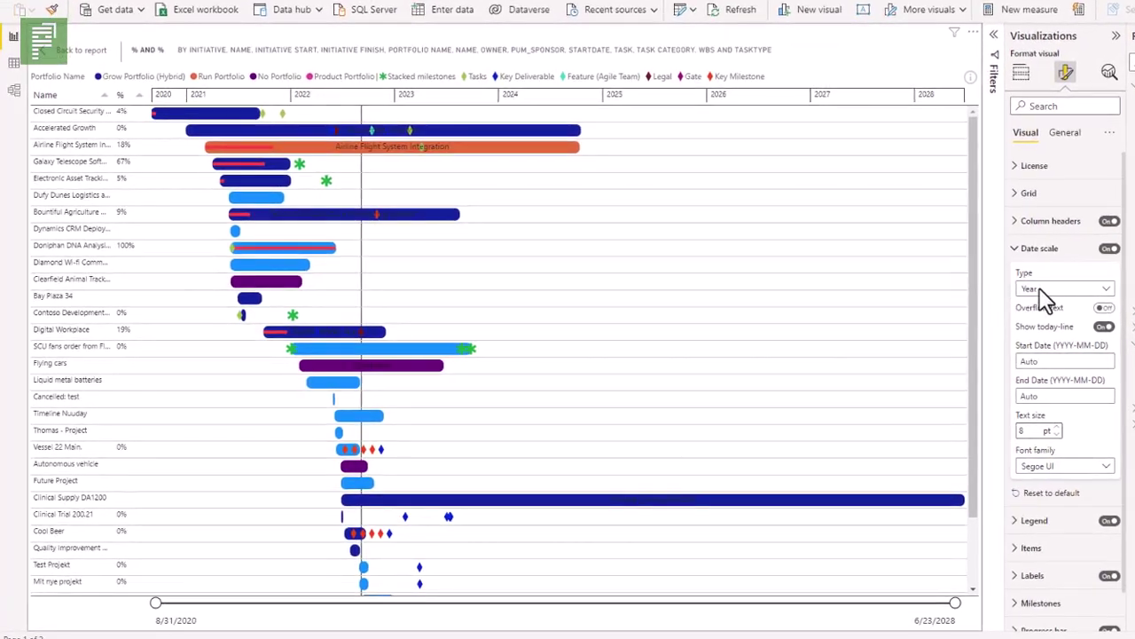
Step: Compare the Year scale, narrowing the visible range to 4/2/2021–7/22/2024 with the zoom slider
click(1045, 298)
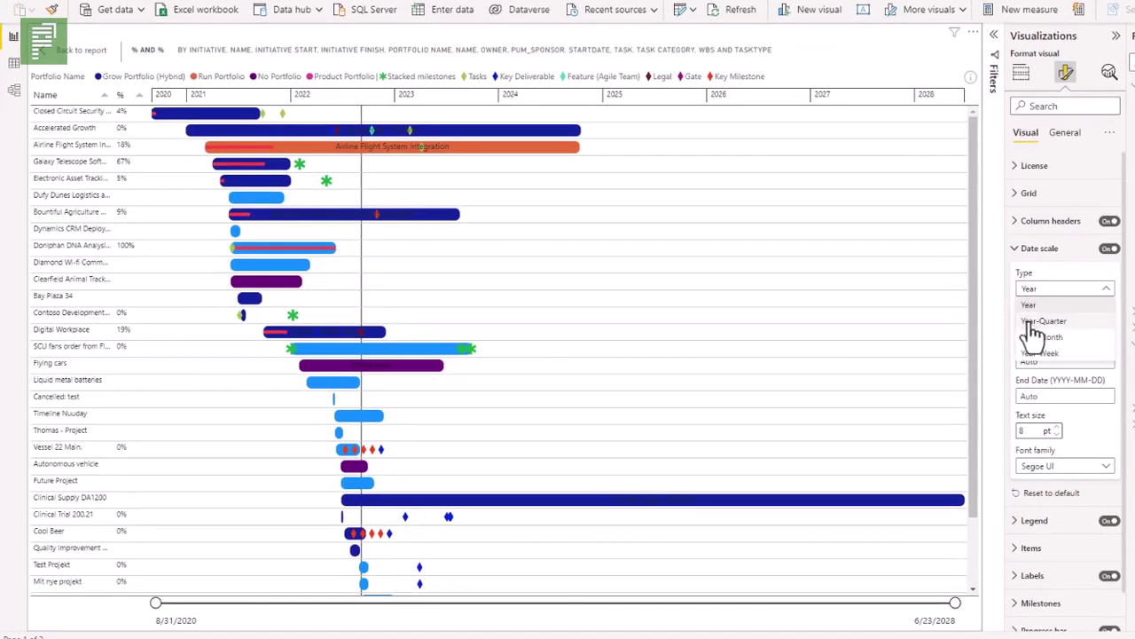
key(Escape)
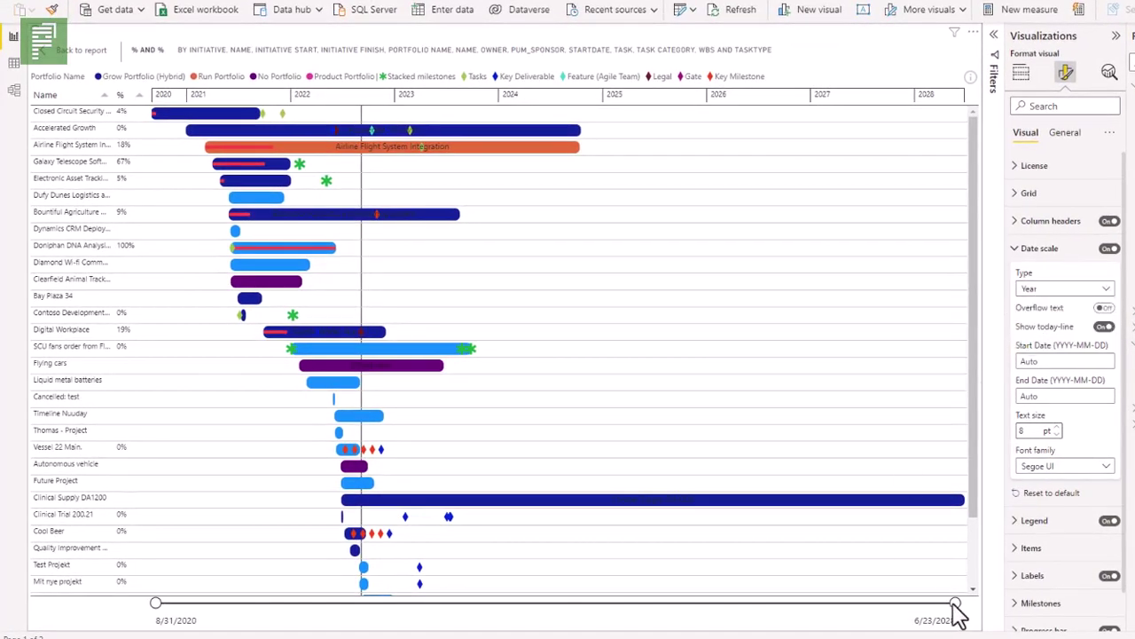
drag(955, 603, 664, 605)
click(555, 604)
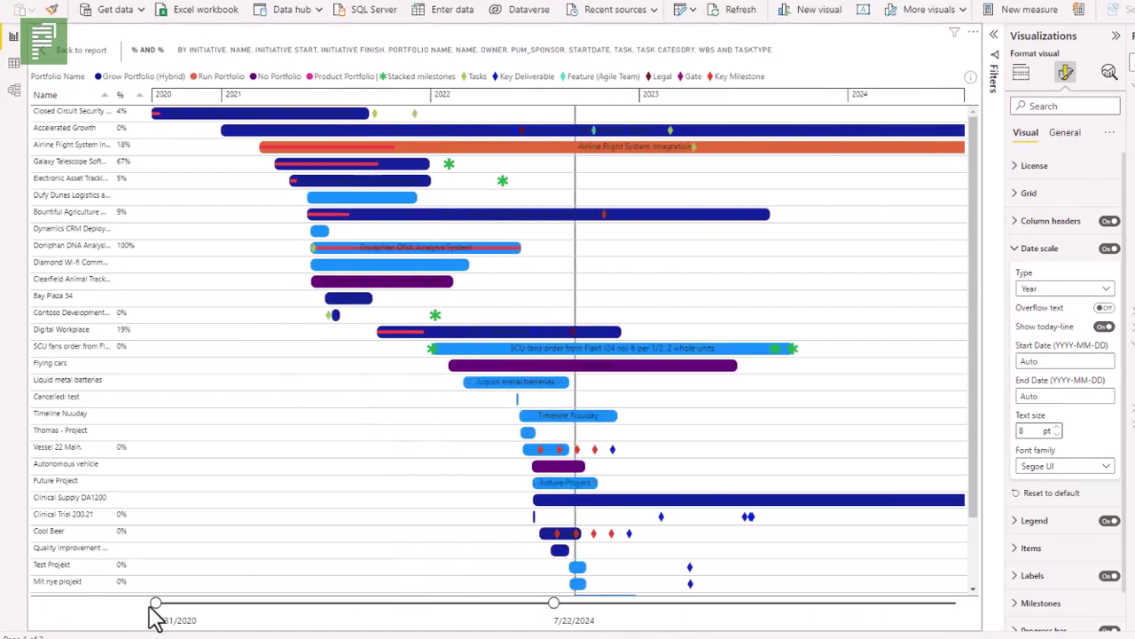
click(215, 603)
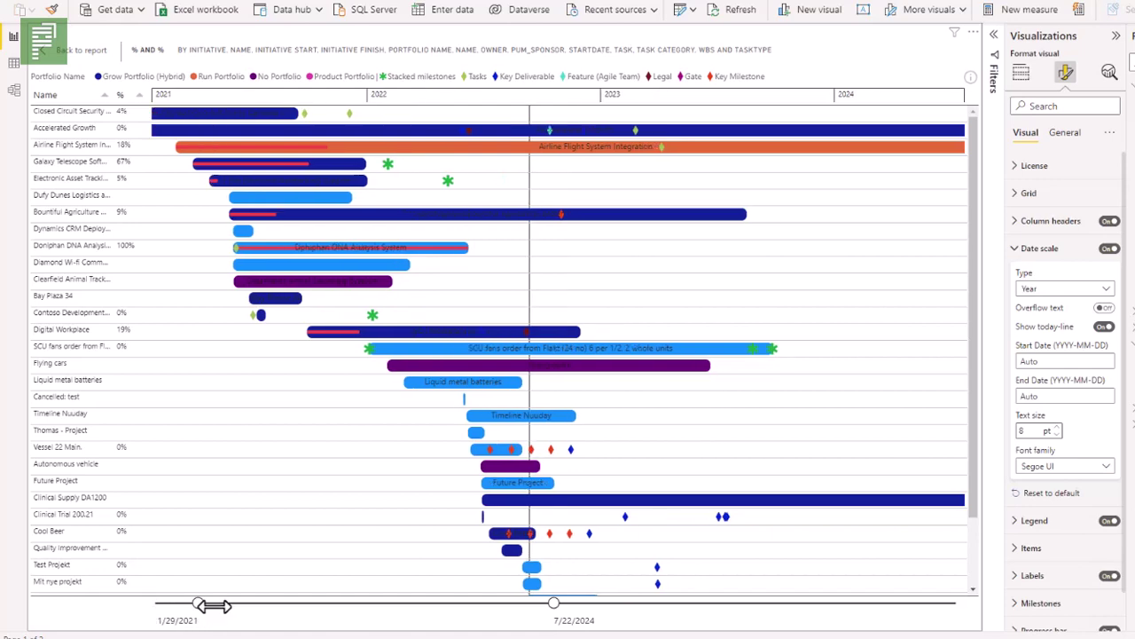
Step: Try the Year-Week scale, zooming the timeline to end around 3/15/2022
click(1107, 289)
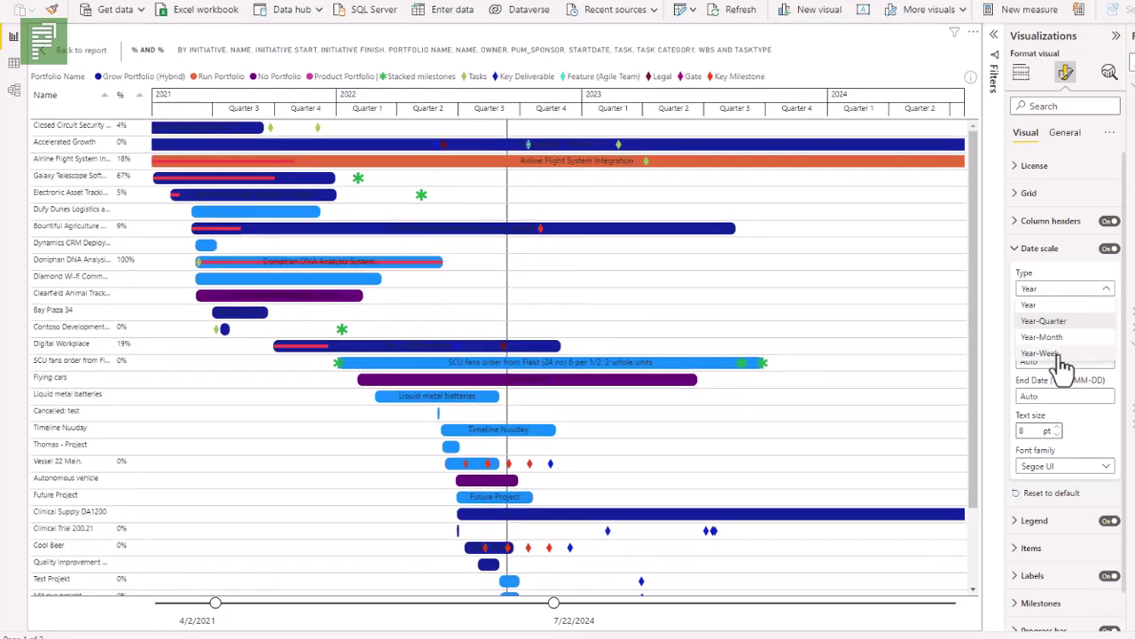
click(1090, 354)
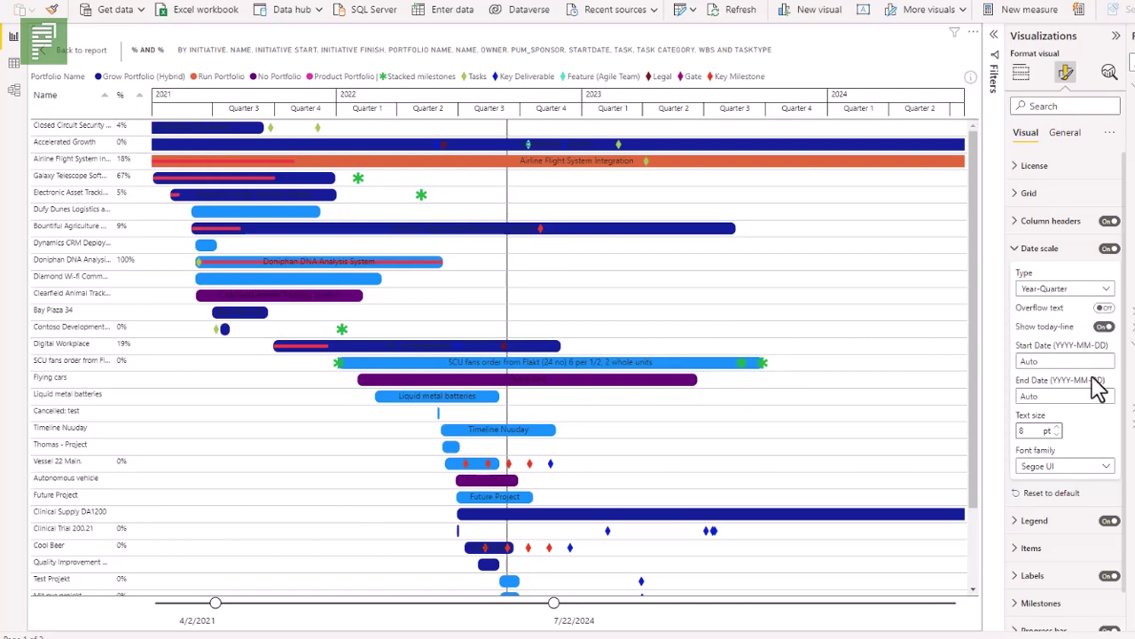
drag(956, 605, 716, 617)
drag(432, 597, 429, 606)
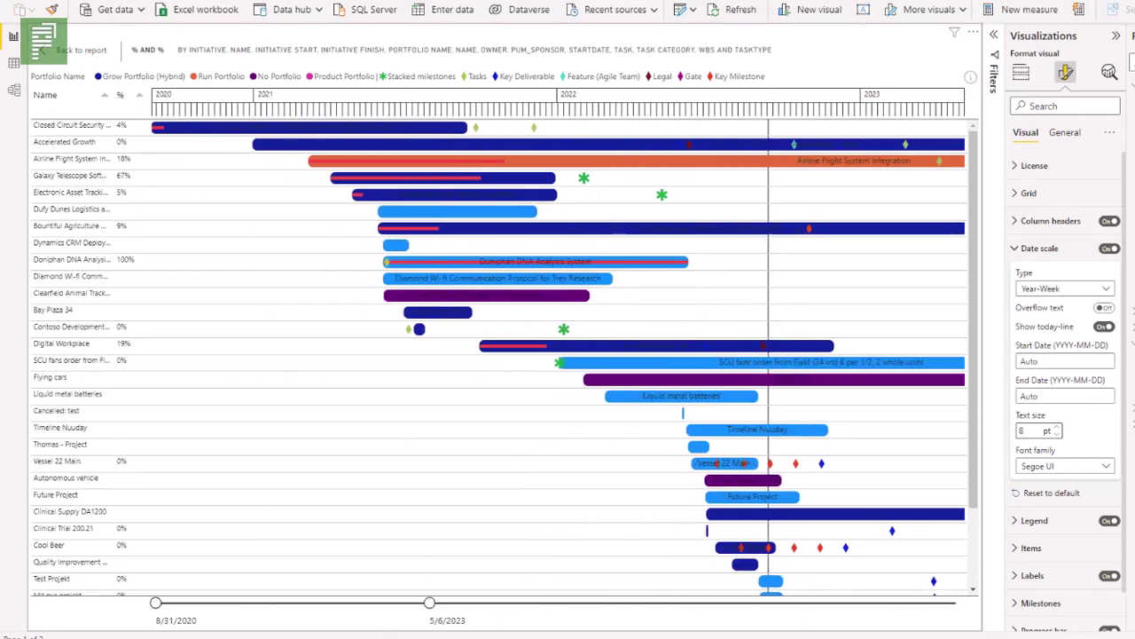
drag(340, 635, 314, 601)
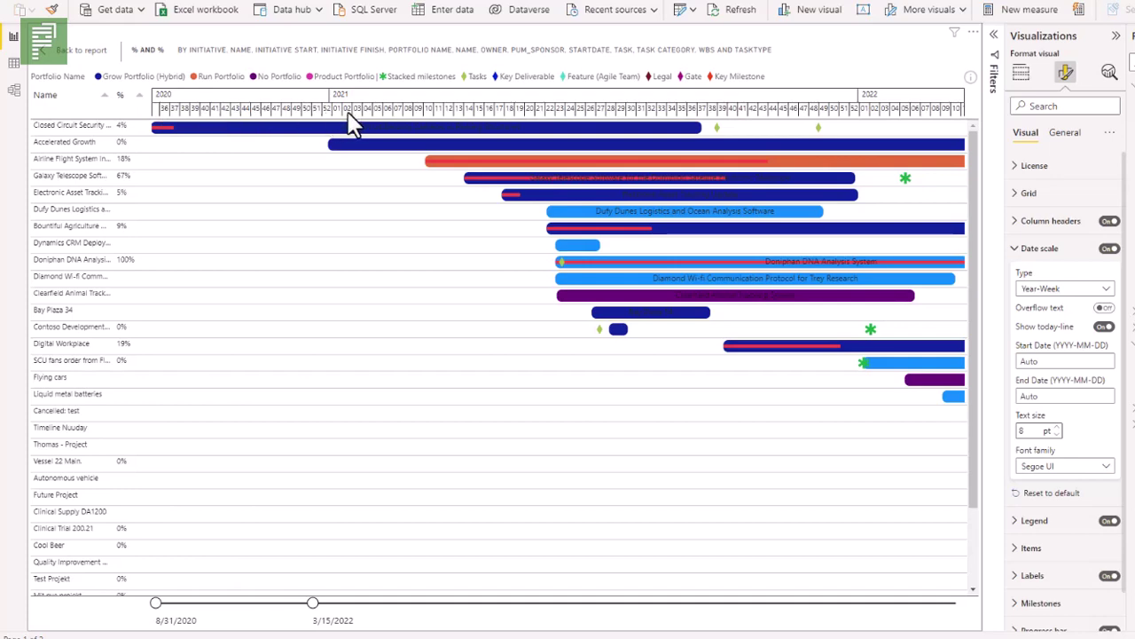
click(1099, 289)
click(1047, 352)
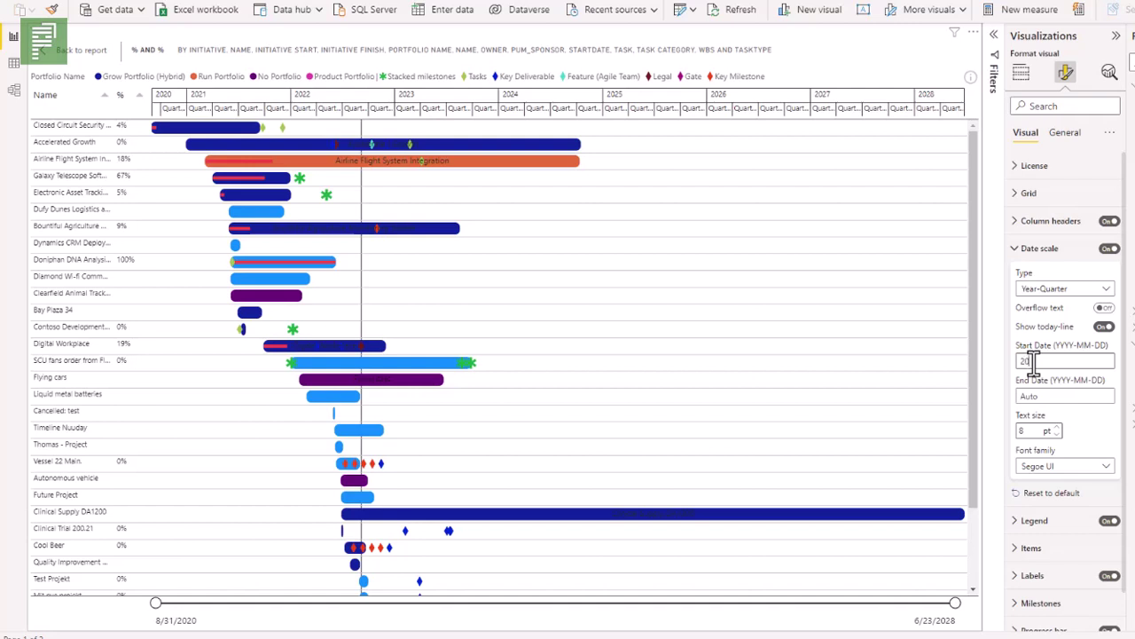
Step: Limit the date scale to Start 2022-01-01 and End 2022-12-31
text(2-01-01)
click(1058, 397)
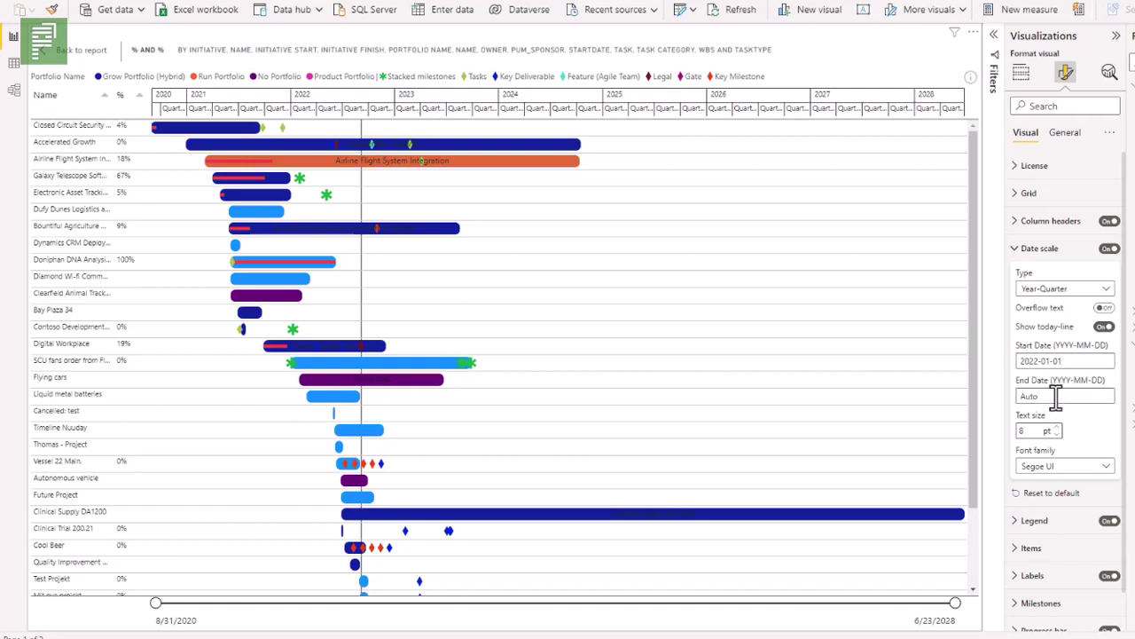
text(2022)
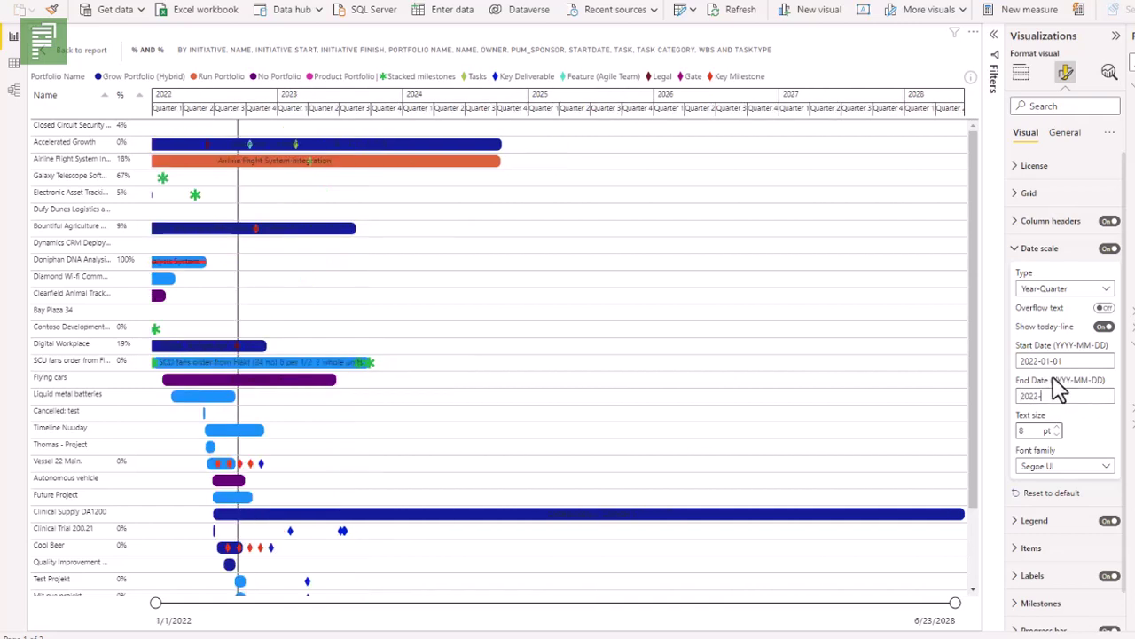
text(-12-31)
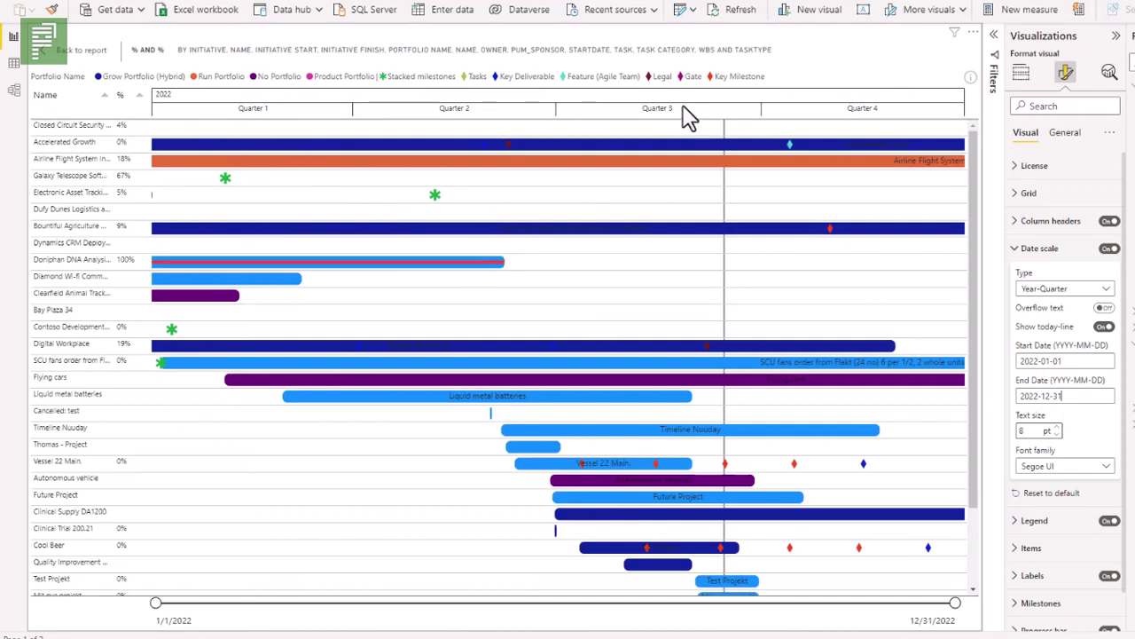
Step: Clear the end and start dates back to Auto, restoring the 2020–2028 timeline
triple_click(1017, 396)
key(BackSpace)
triple_click(1060, 361)
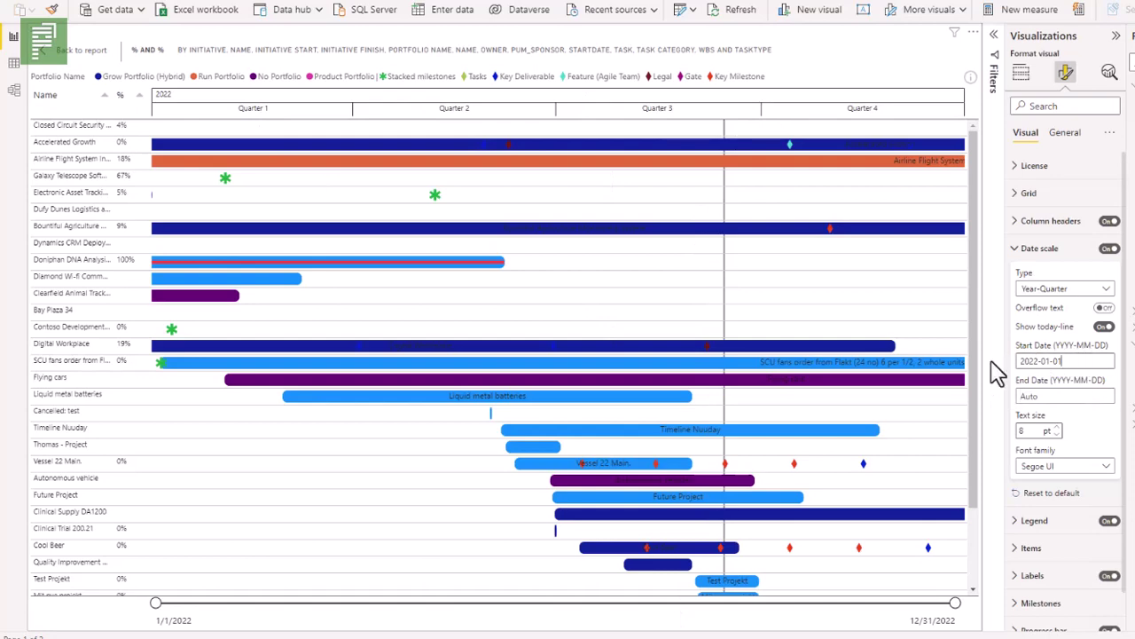
key(BackSpace)
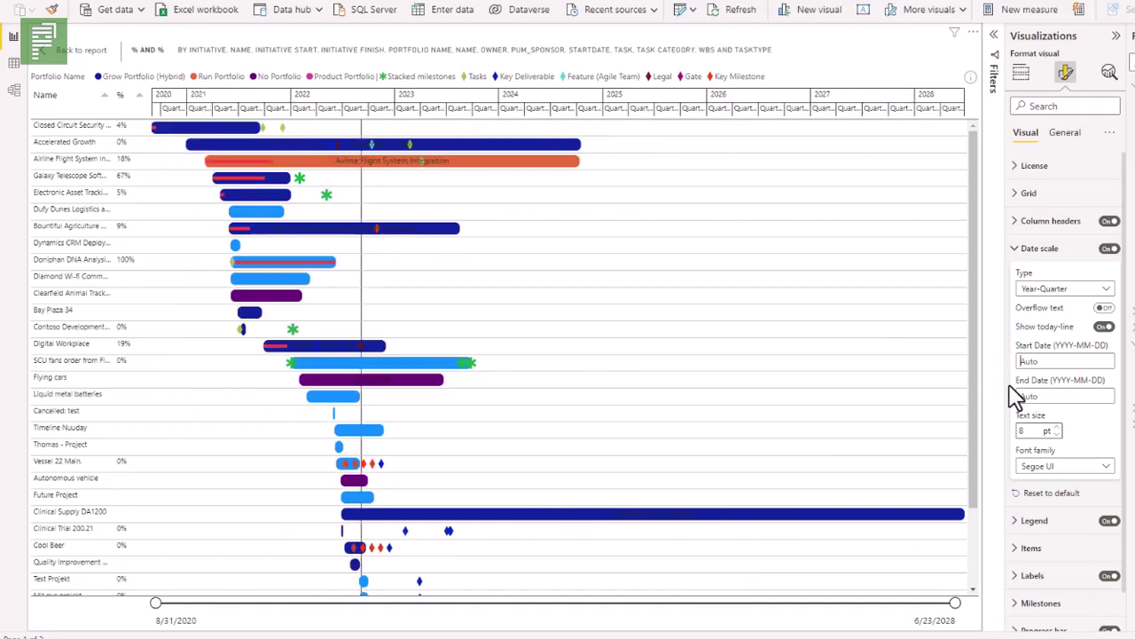
Step: Close the Legend settings and expand Items and Milestones in Format visual
click(1011, 255)
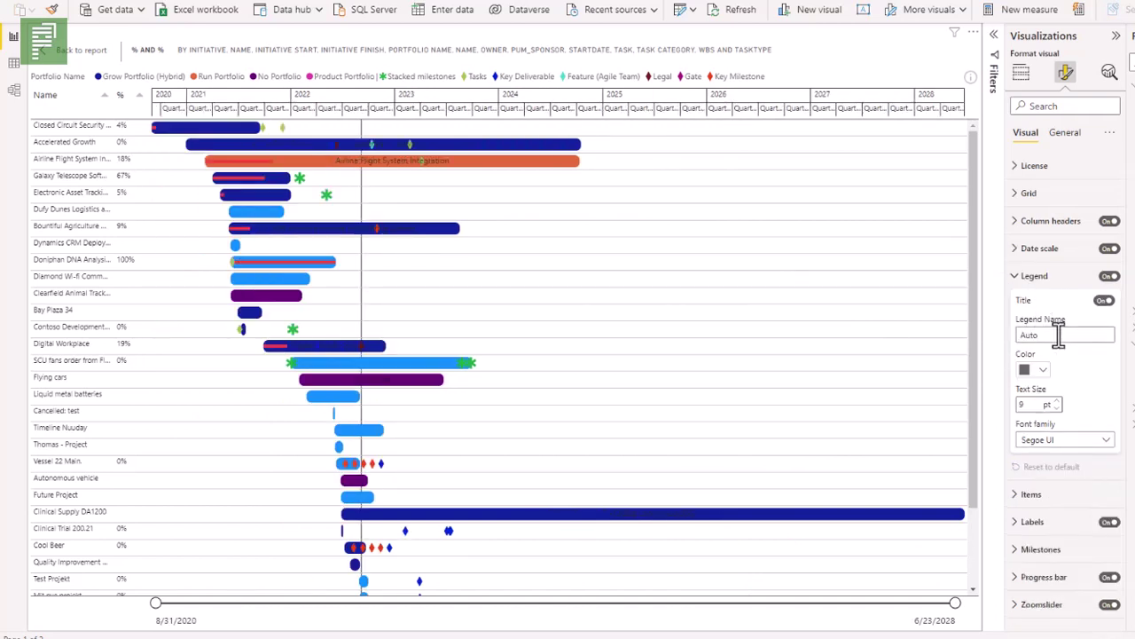
click(1033, 283)
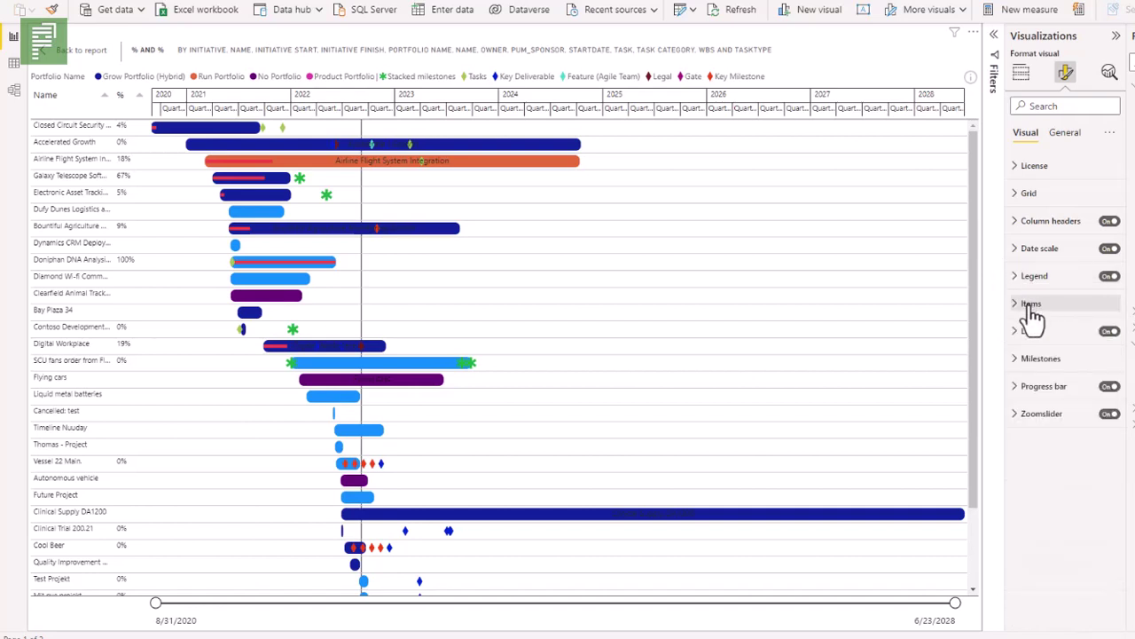
click(1032, 307)
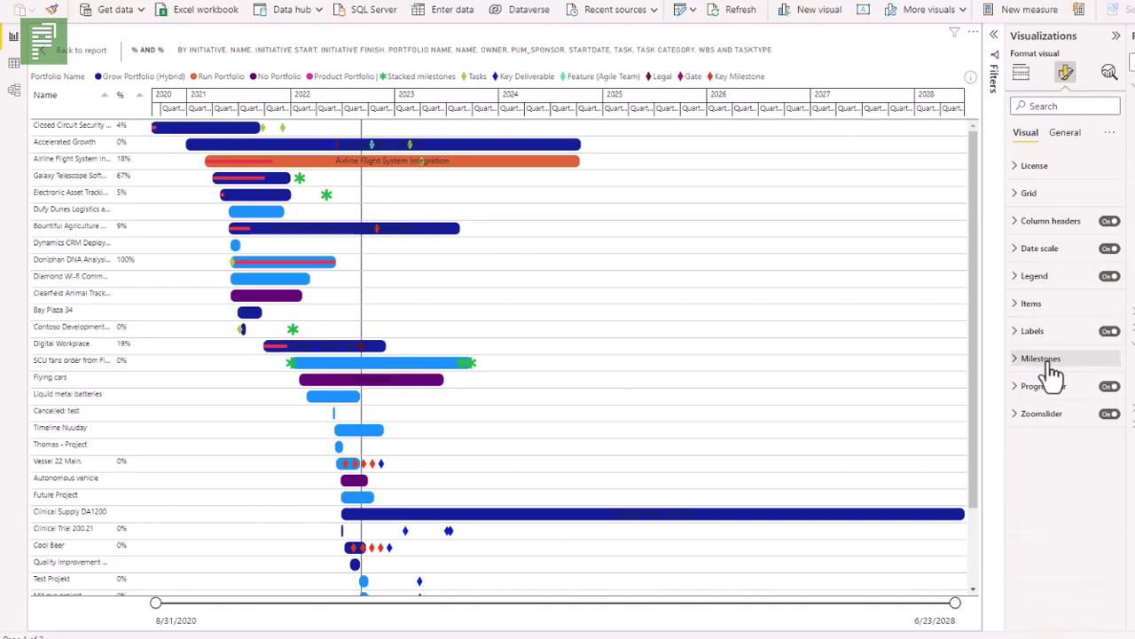
click(1042, 360)
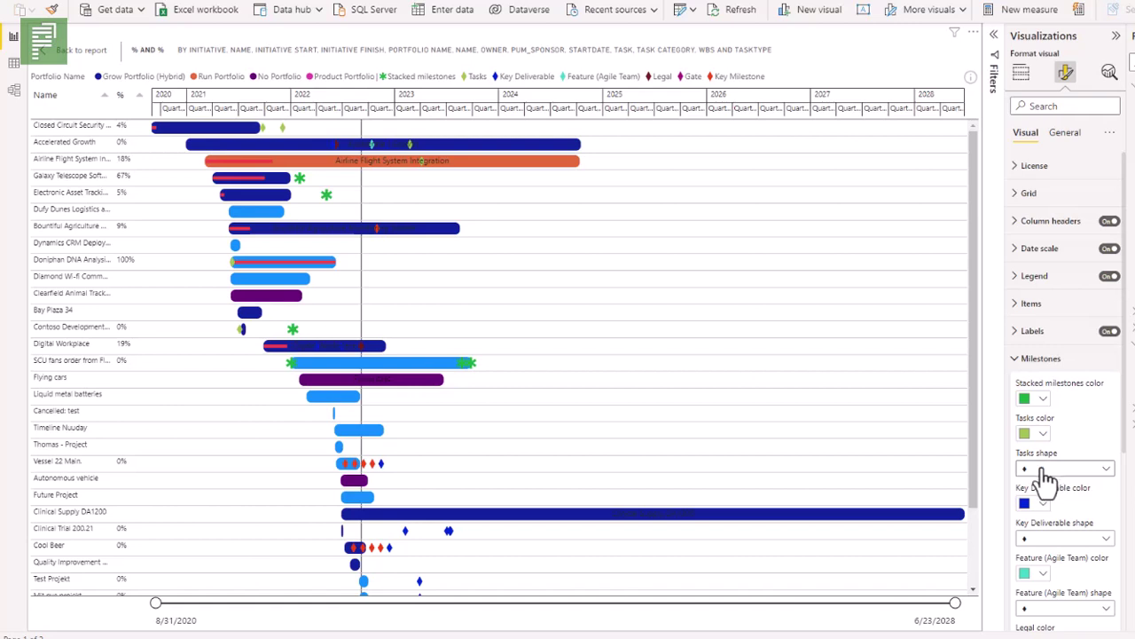
Step: Give Key Milestone markers the custom colour #23F414 and a star shape
scroll(1048, 488, down, 5)
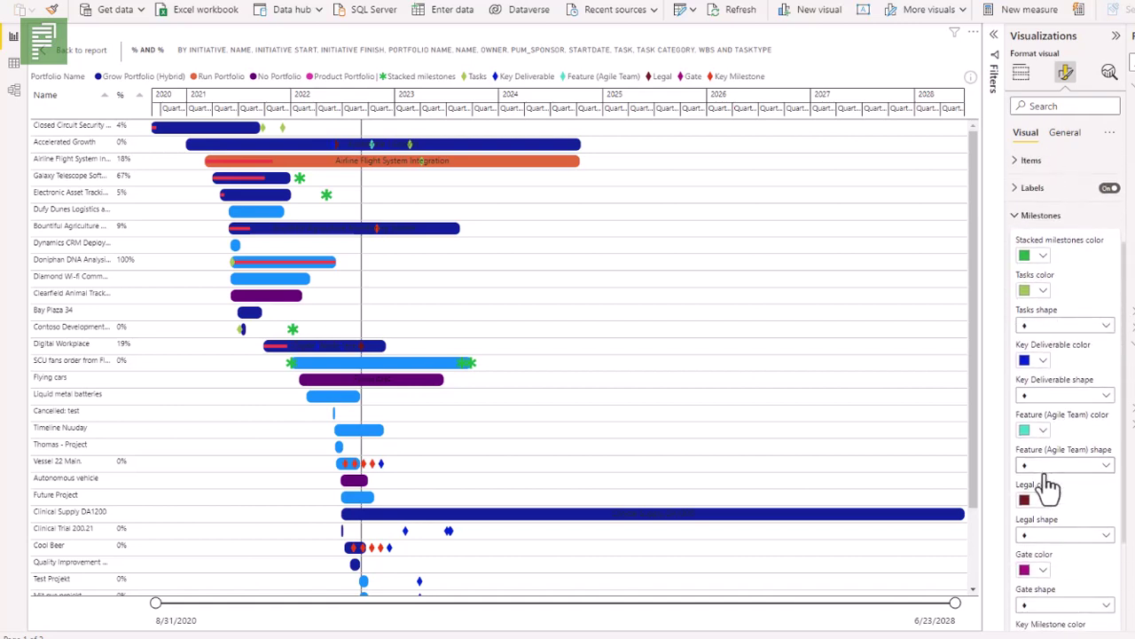
scroll(1049, 497, down, 2)
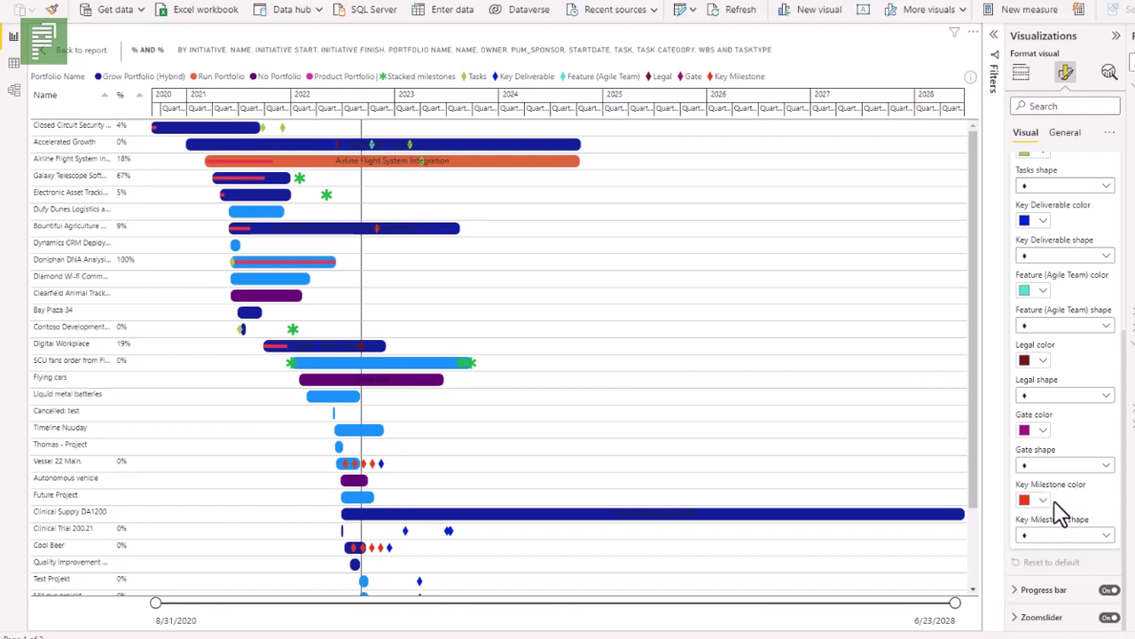
click(1043, 501)
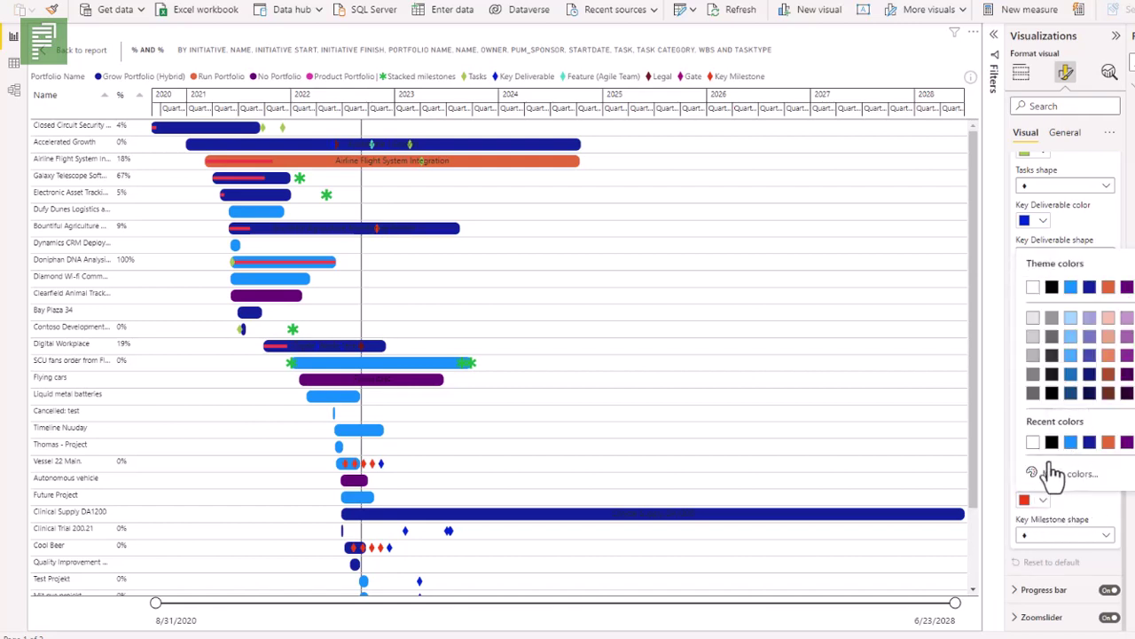
click(1034, 472)
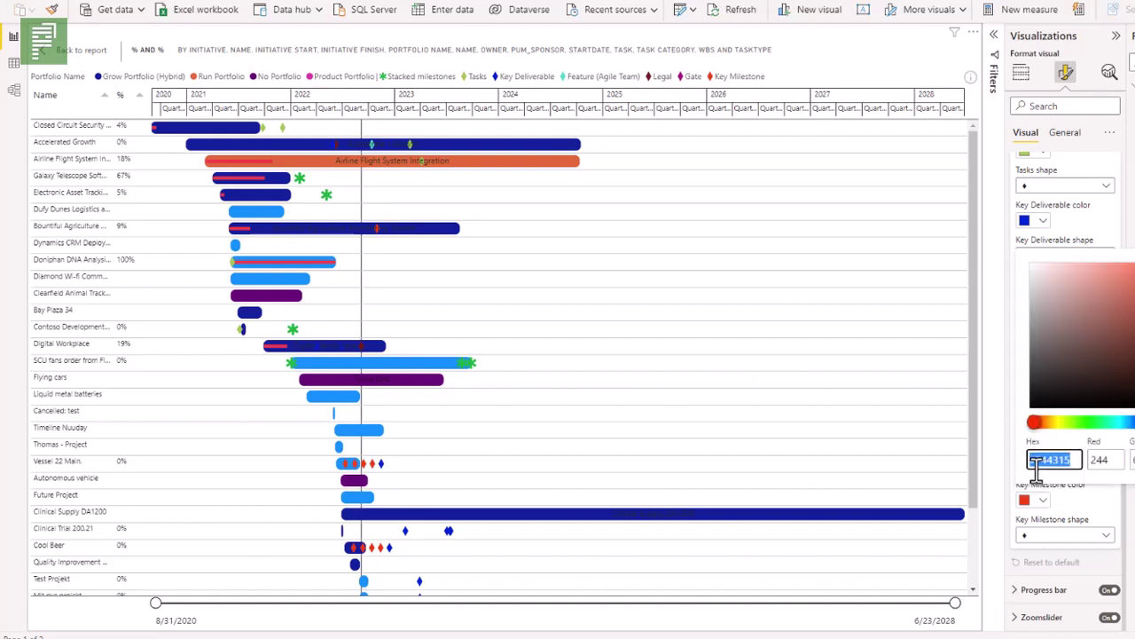
click(1087, 423)
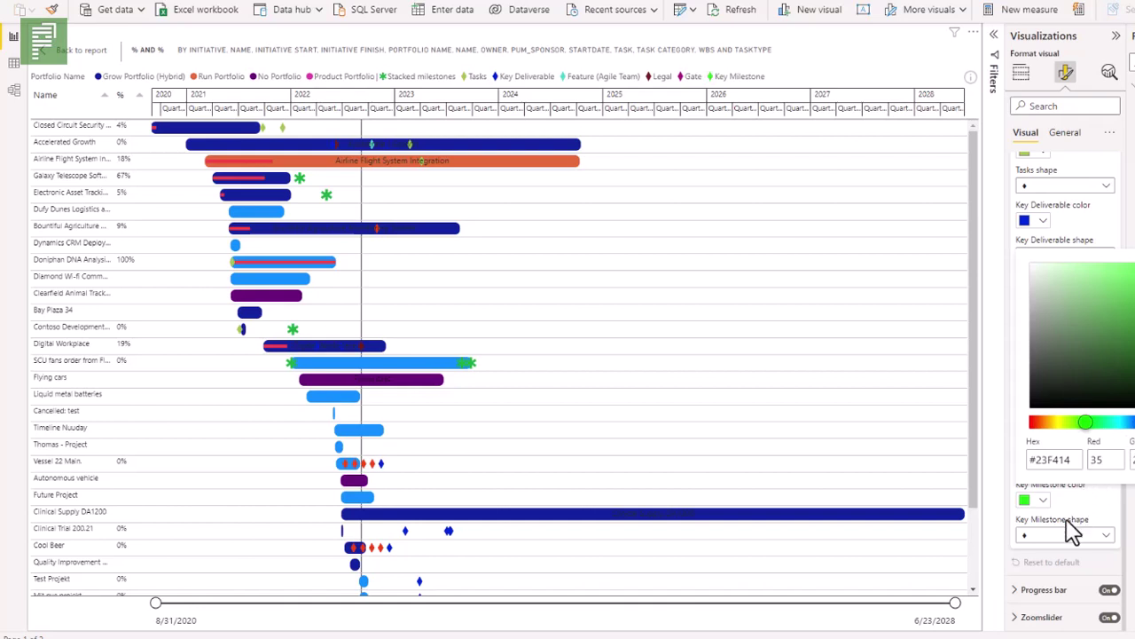
click(1115, 548)
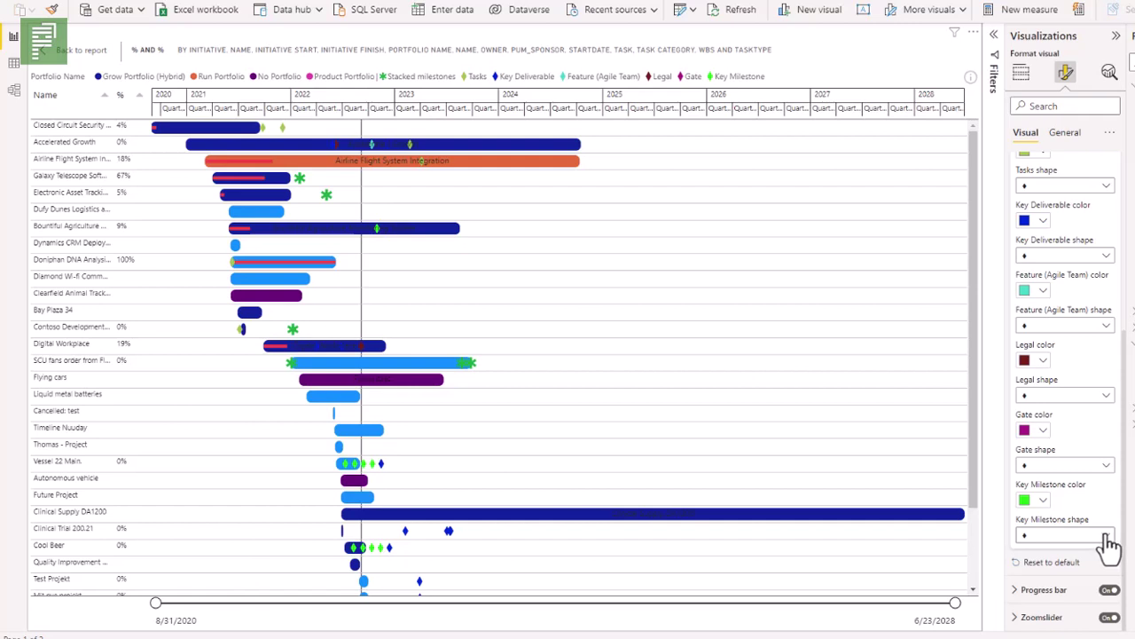
click(1108, 537)
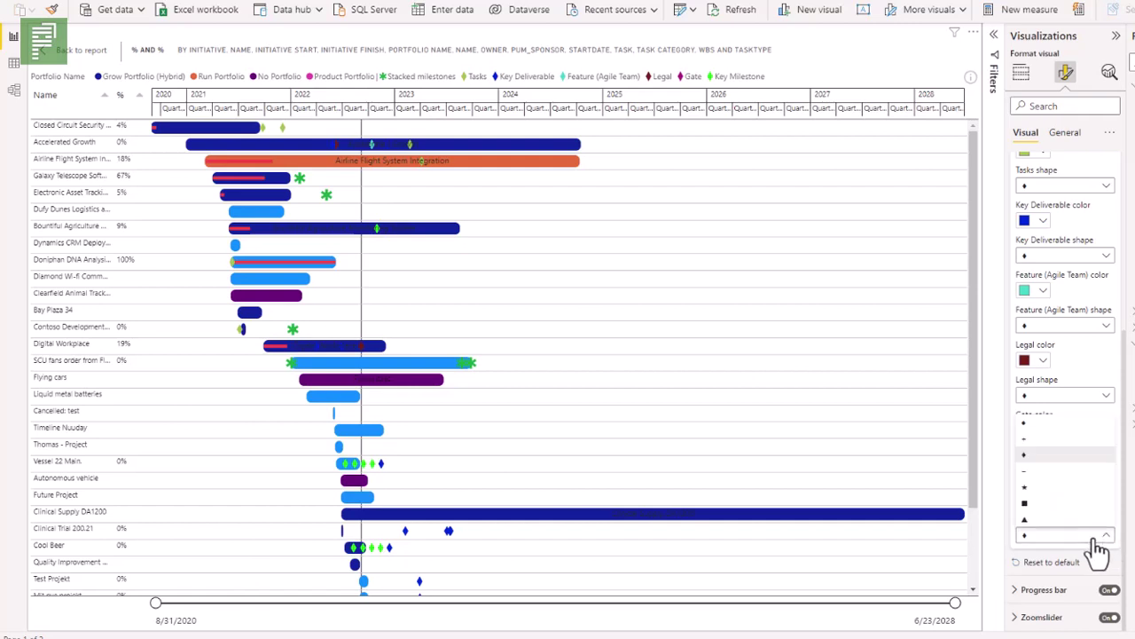
click(1032, 488)
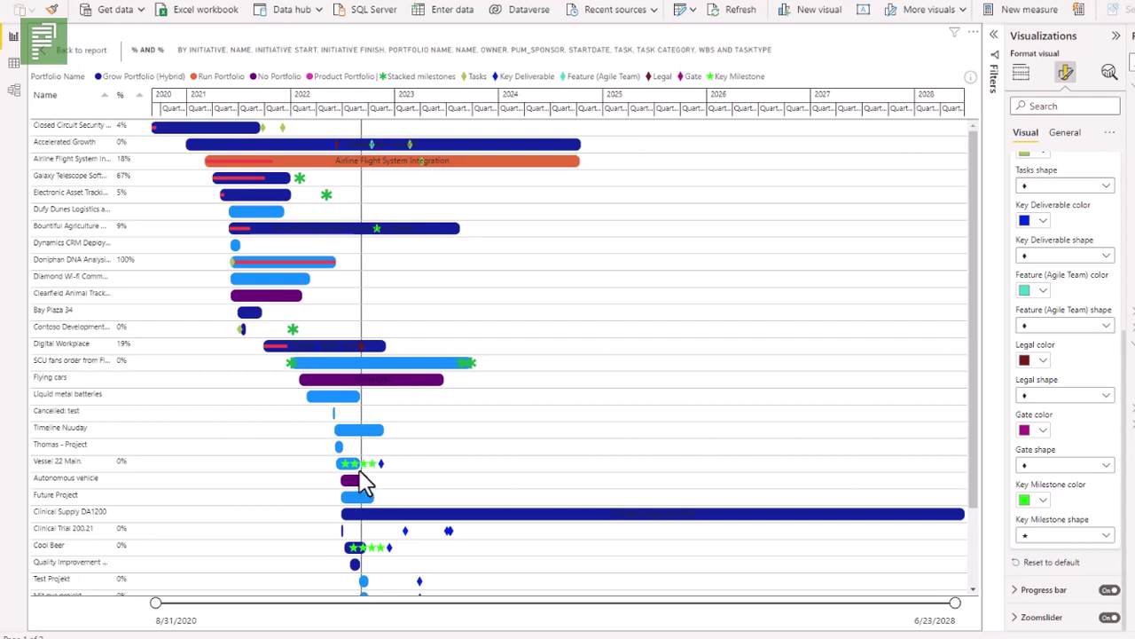
Step: Set the Labels font colour to white from Recent colors
click(1031, 358)
click(1022, 336)
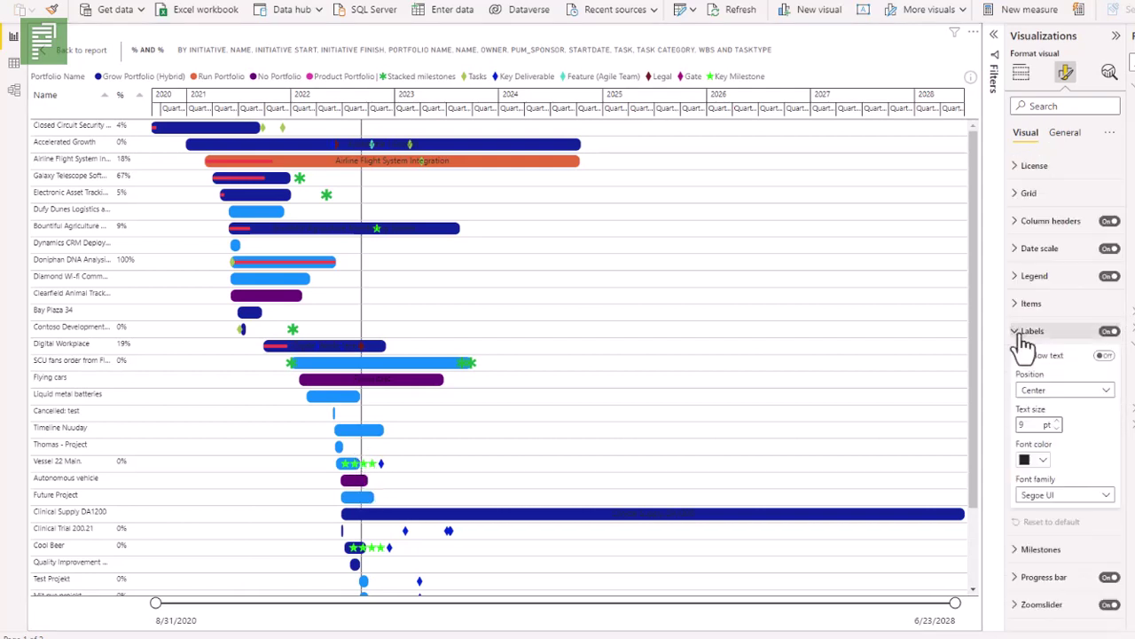
click(1042, 461)
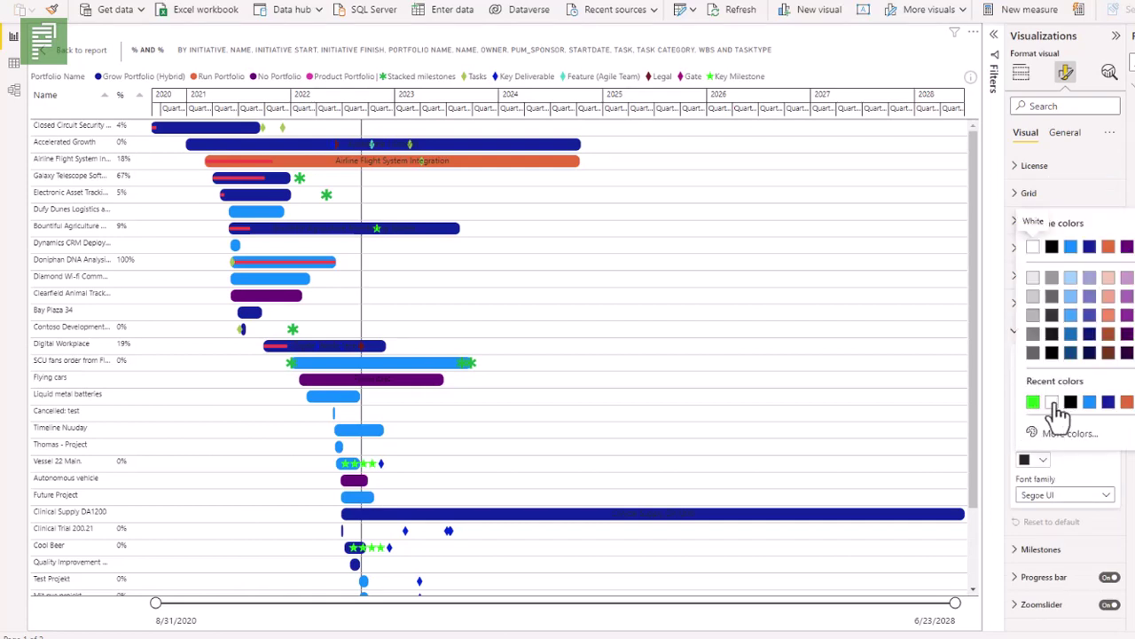
click(1053, 404)
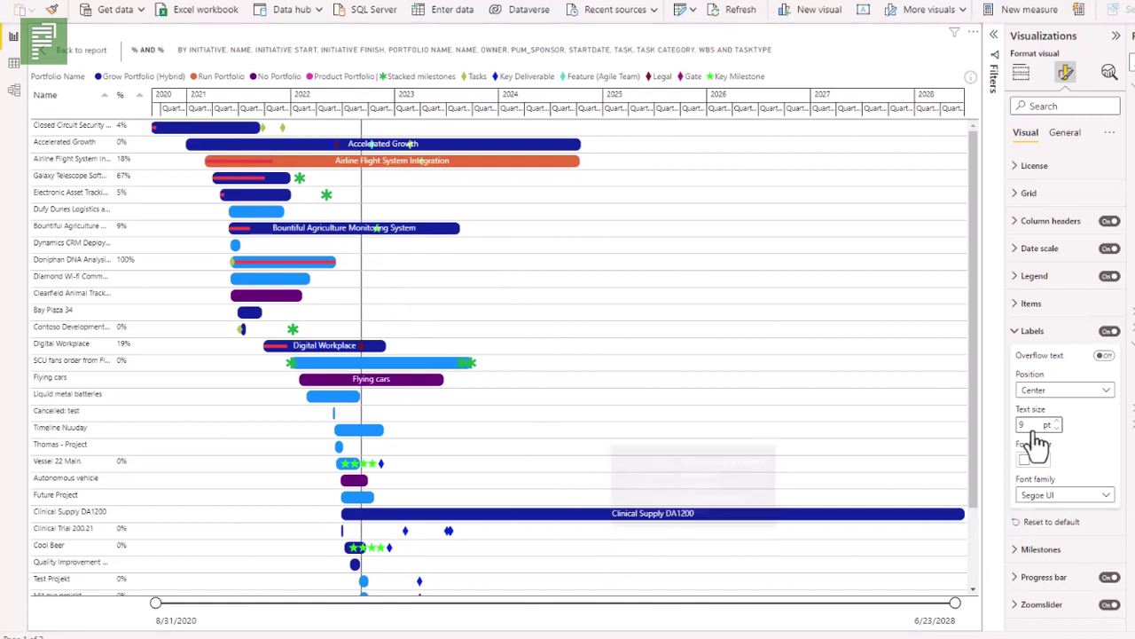
Step: Set the Progress bar colour to white
click(1047, 334)
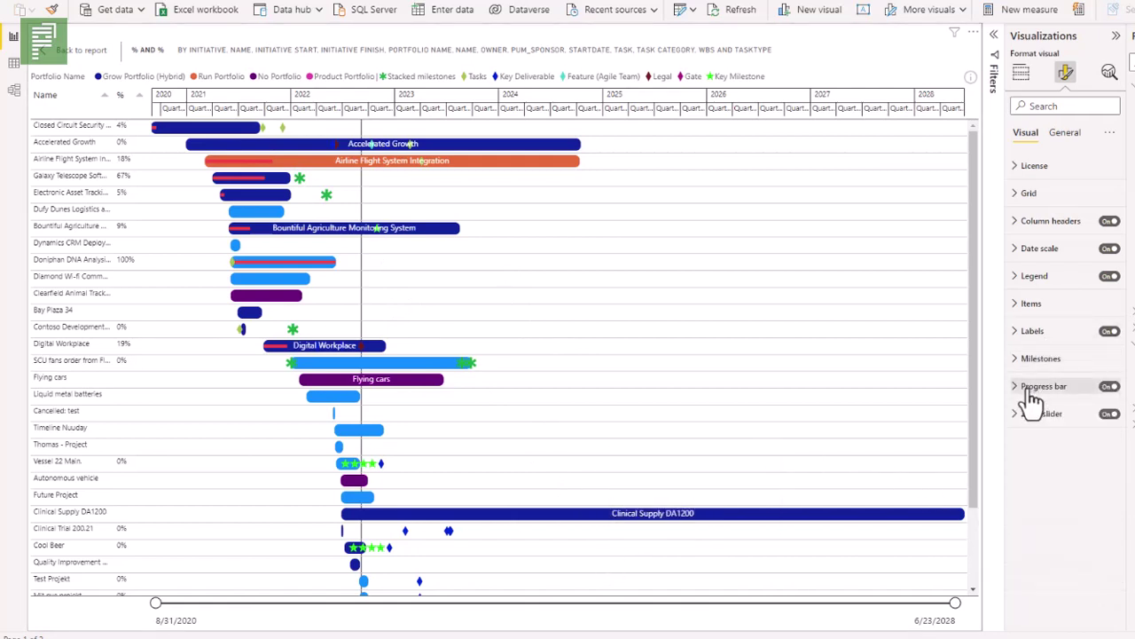
click(1033, 388)
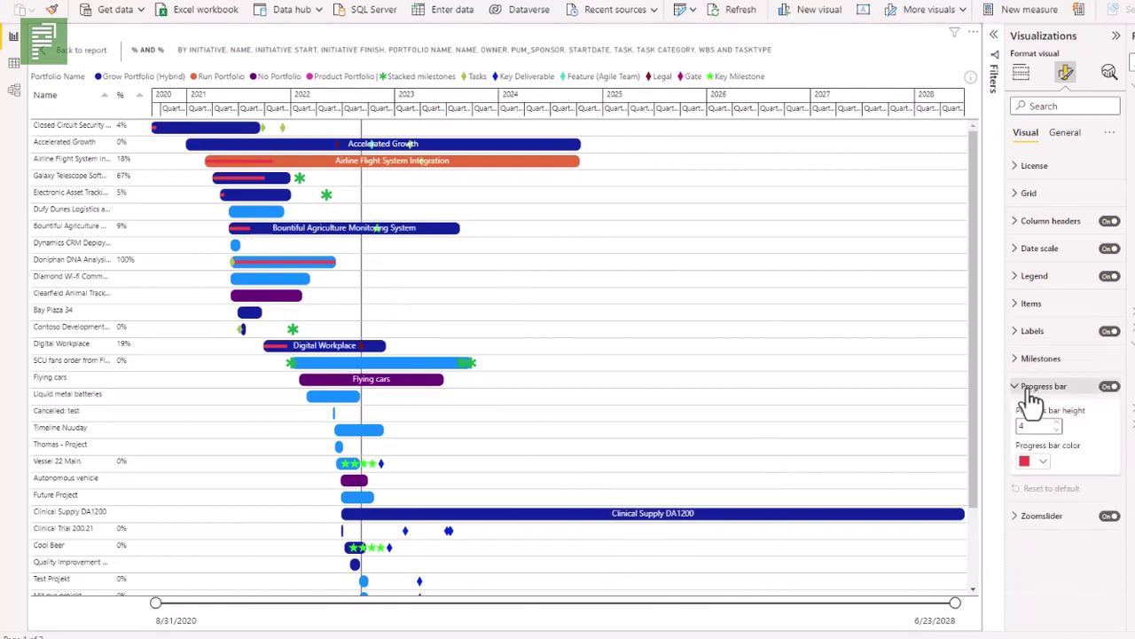
click(1044, 463)
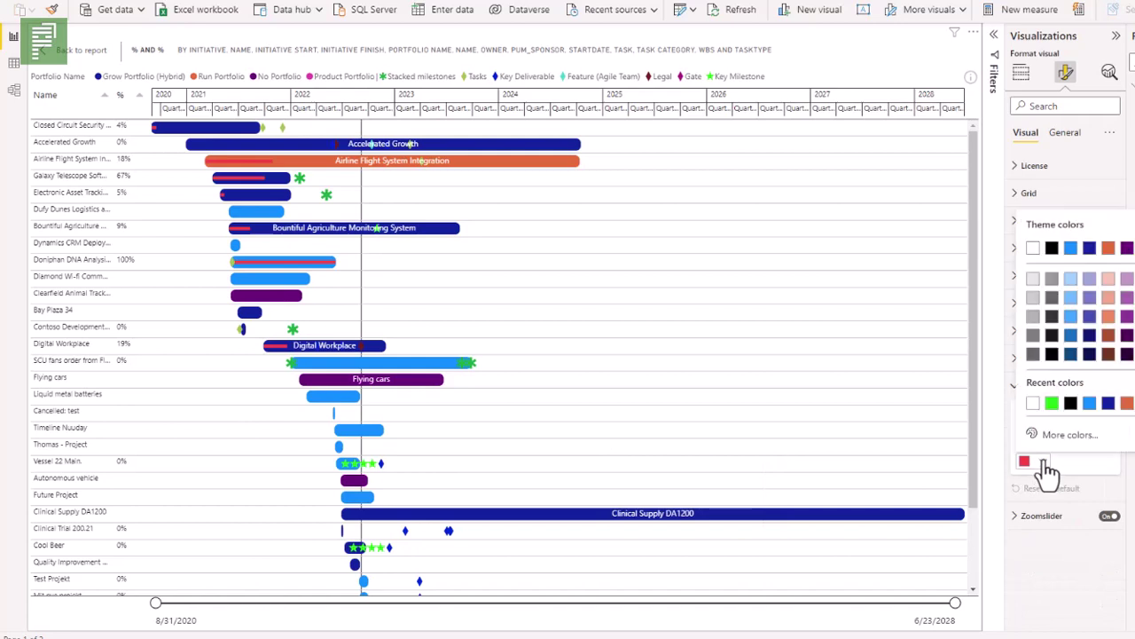
click(1034, 405)
Step: Check the zoom slider settings and the visual's General size properties
click(1026, 416)
click(1062, 135)
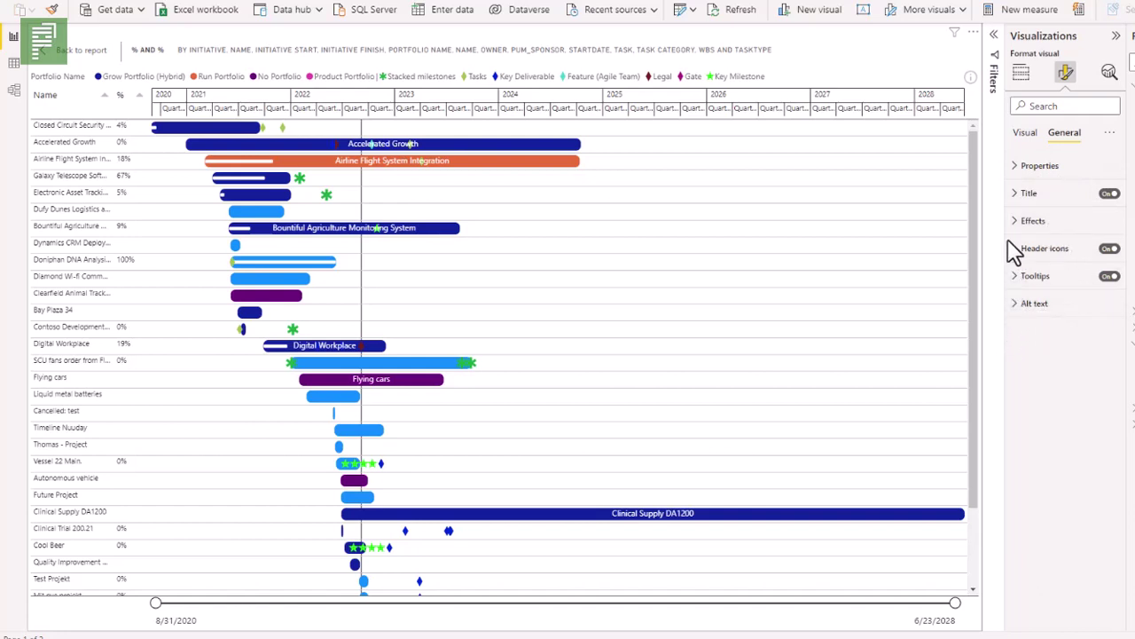
click(1018, 167)
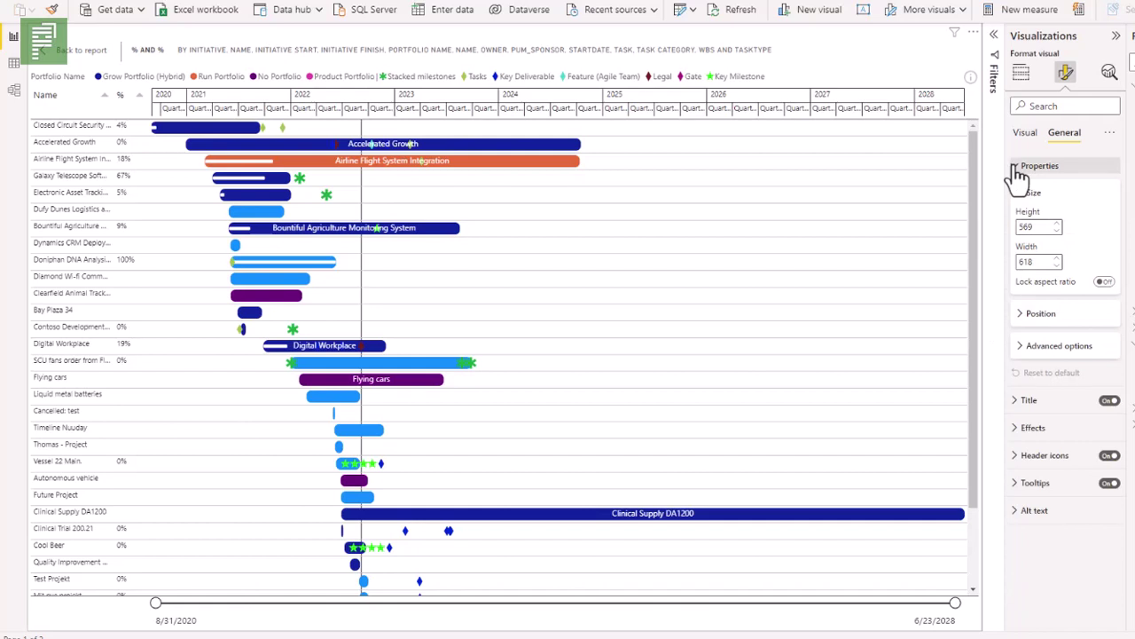
click(1018, 170)
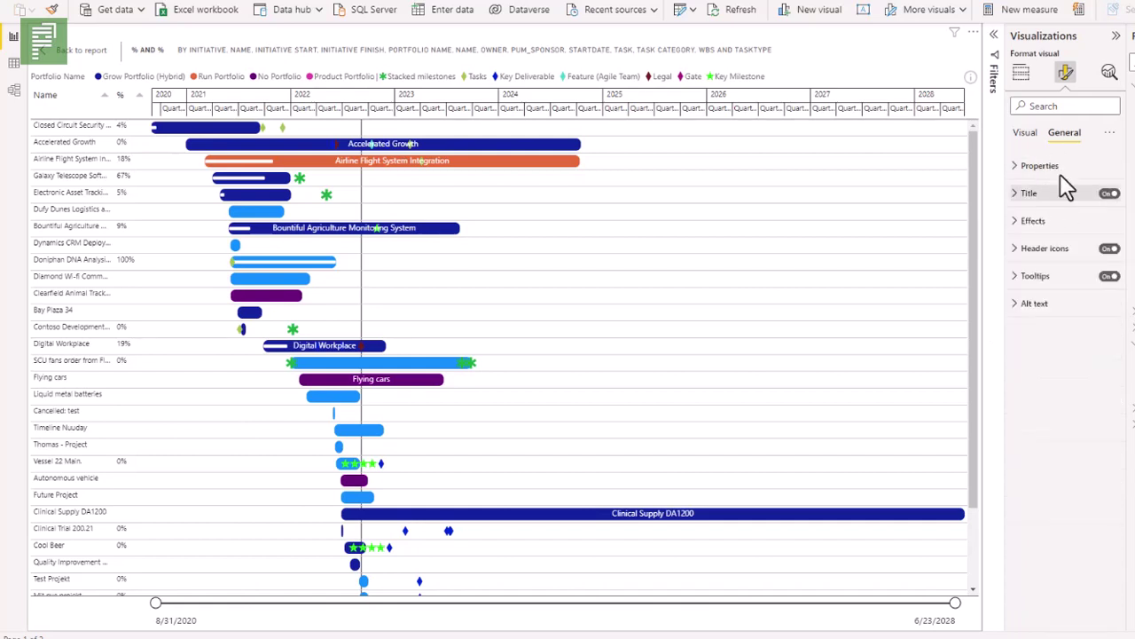
click(1025, 132)
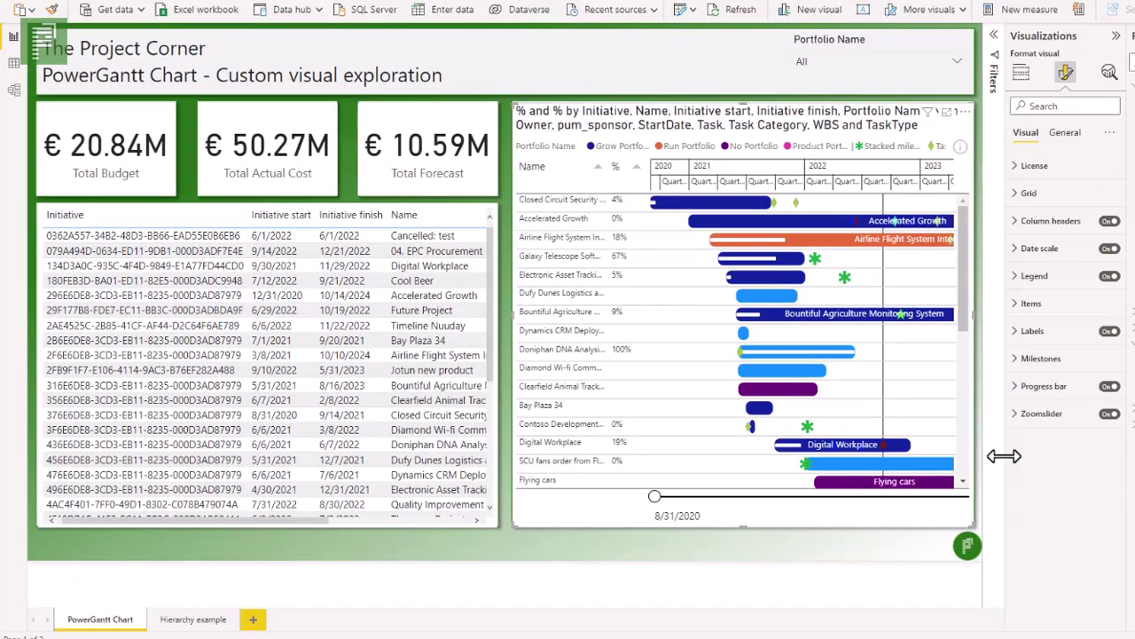